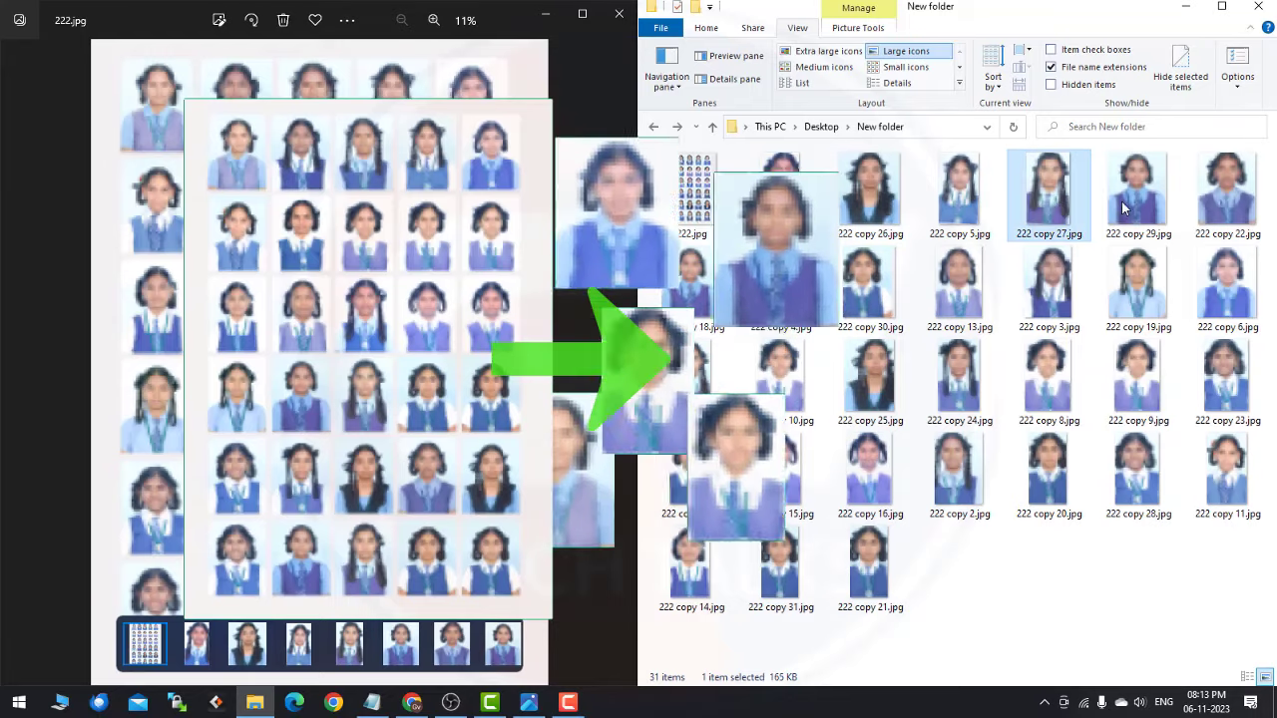
Compare the file sizes of 222 copy 6, 26 and 29, then clear the selection
{"action": "left_click", "coordinate": [1226, 284]}
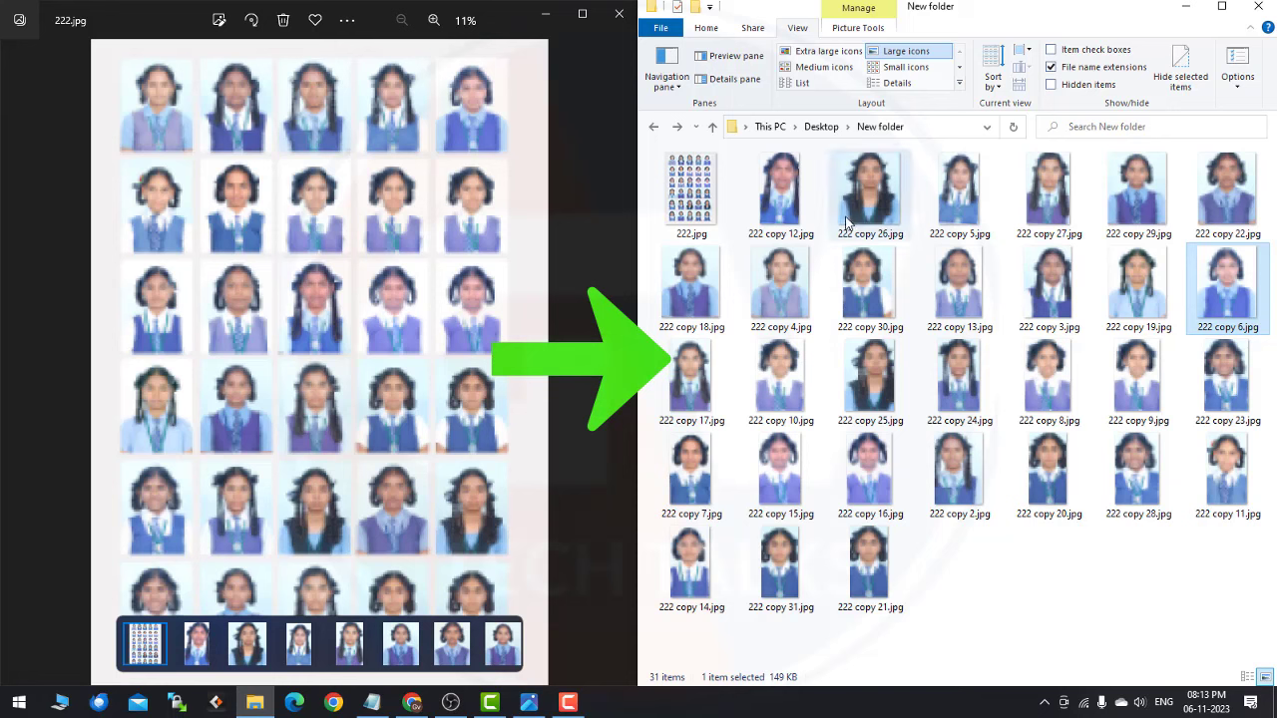
{"action": "left_click", "coordinate": [898, 205]}
{"action": "left_click", "coordinate": [1157, 215]}
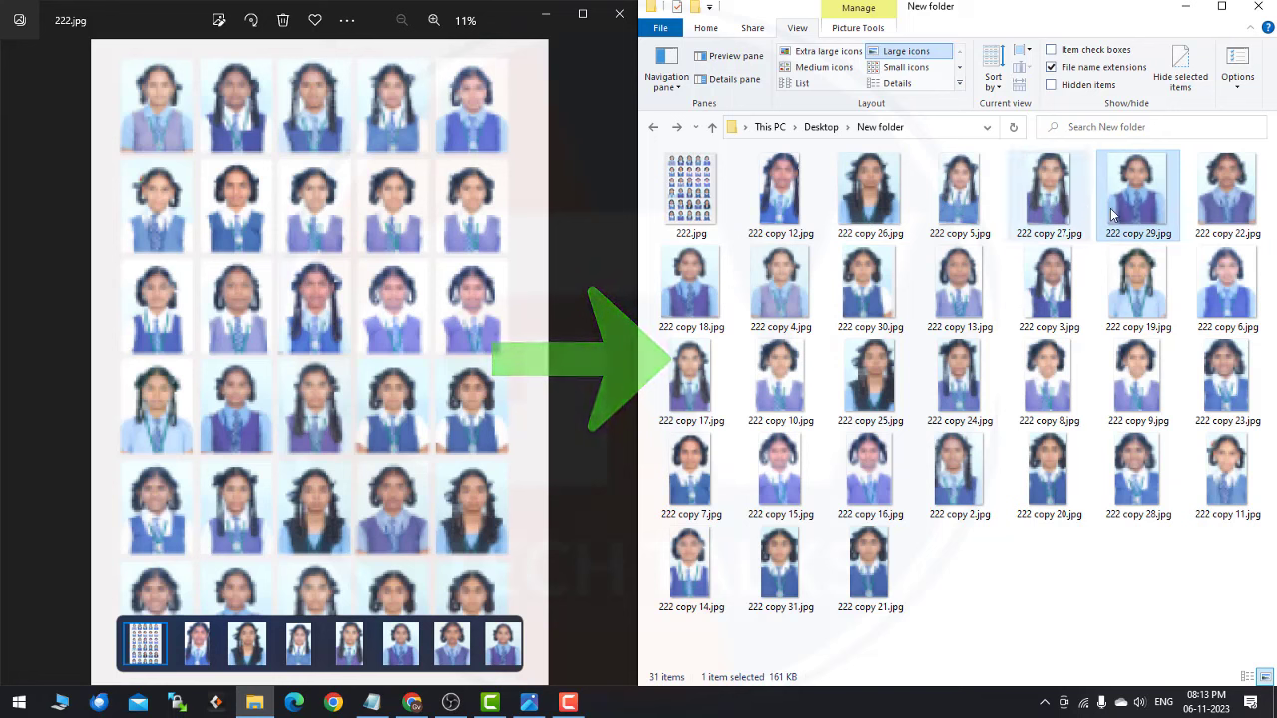
{"action": "left_click", "coordinate": [1058, 588]}
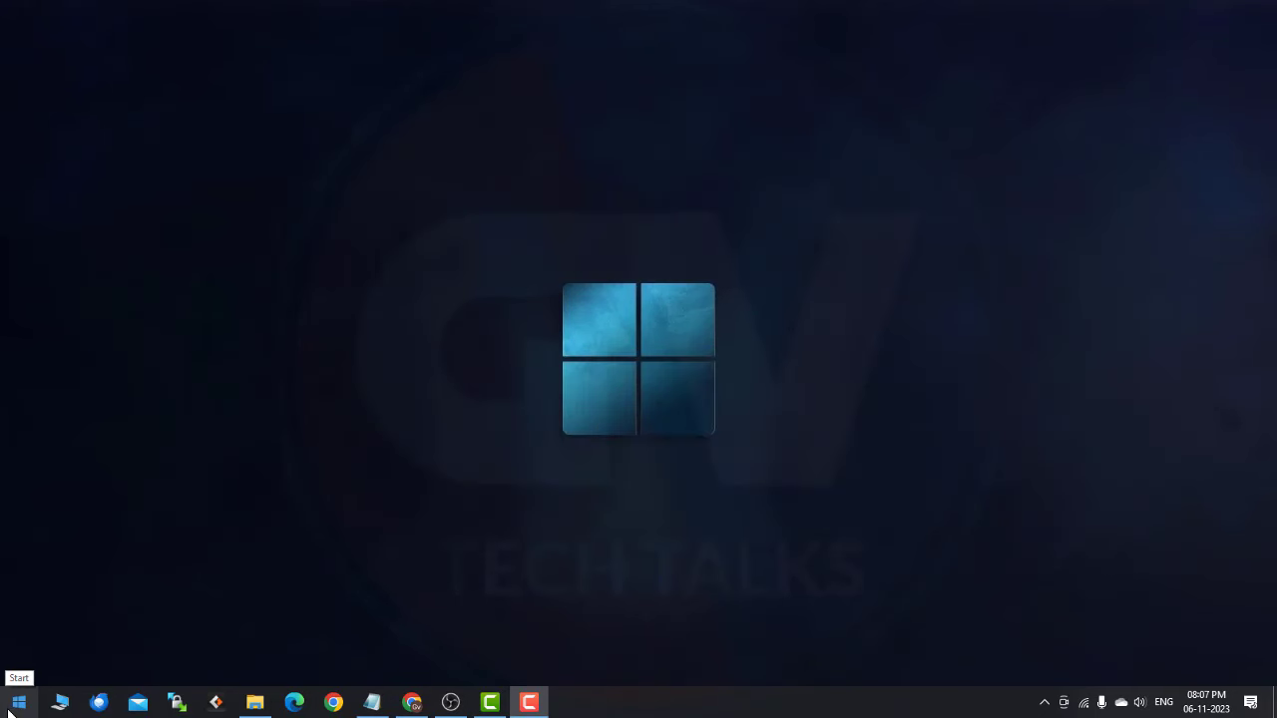
Launch Photoshop Elements 2024 from Start and open its Photo Editor
{"action": "left_click", "coordinate": [16, 704]}
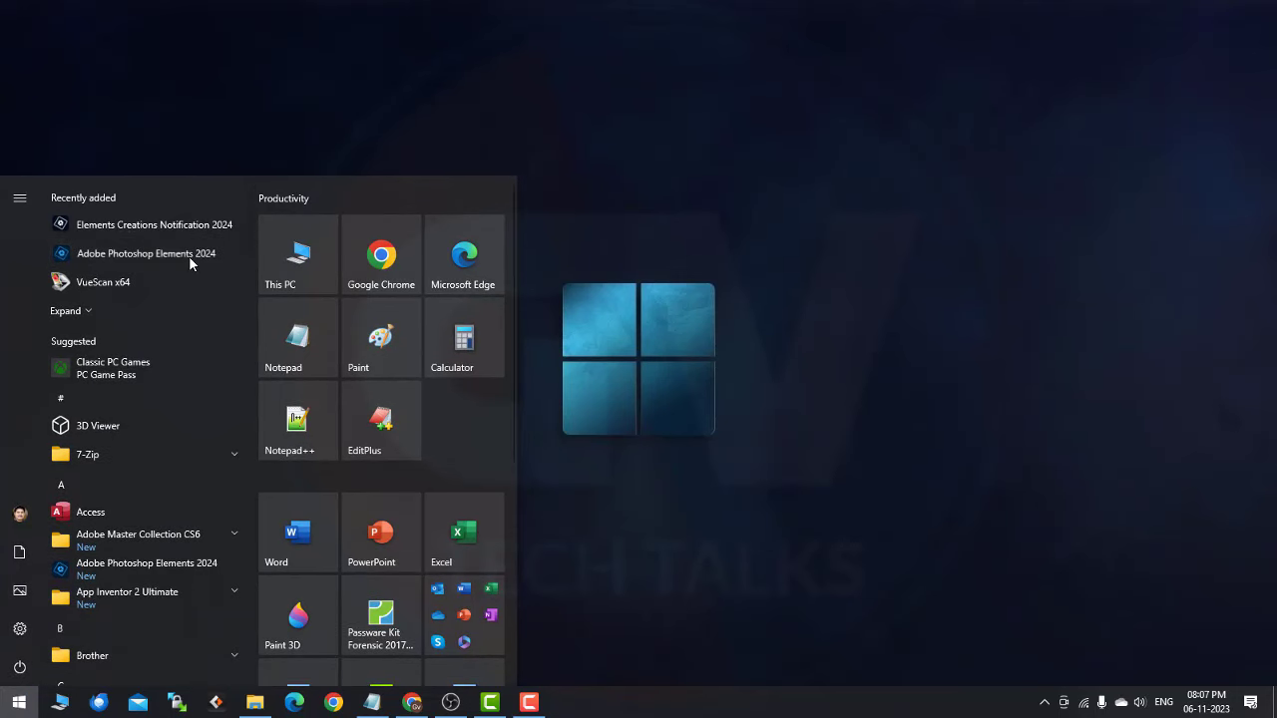
{"action": "left_click", "coordinate": [191, 262]}
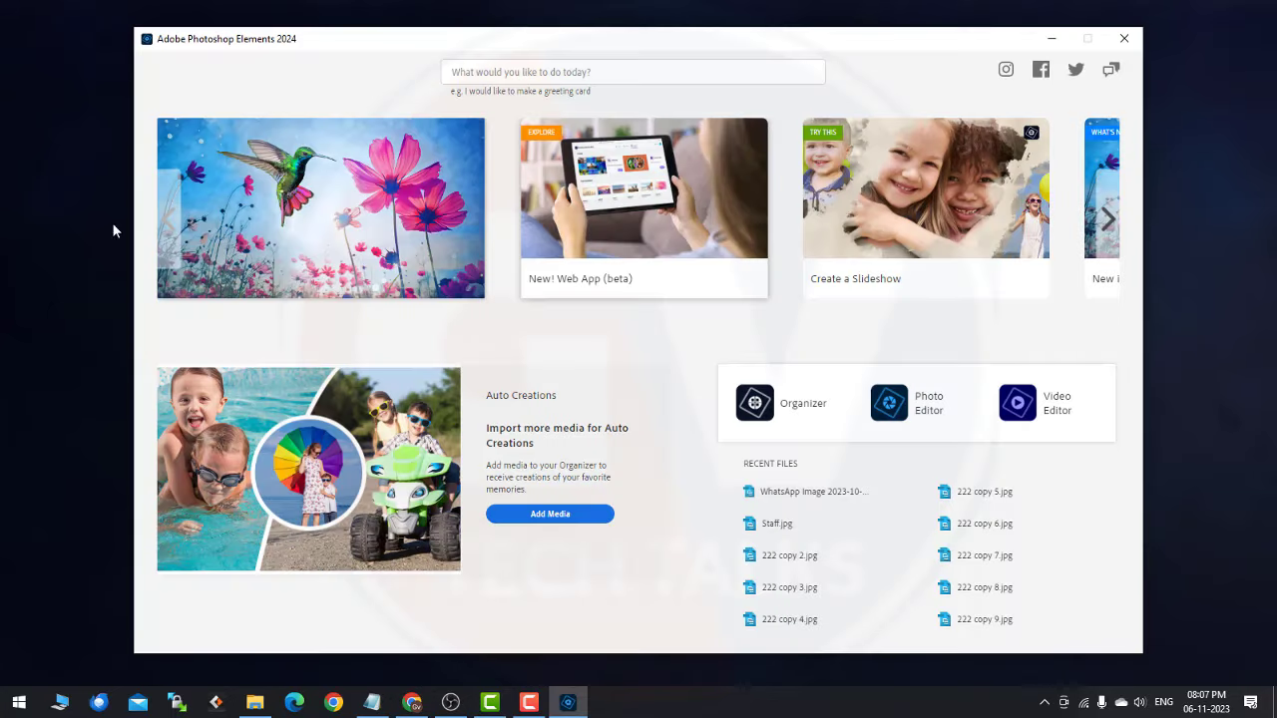
{"action": "left_click", "coordinate": [891, 412]}
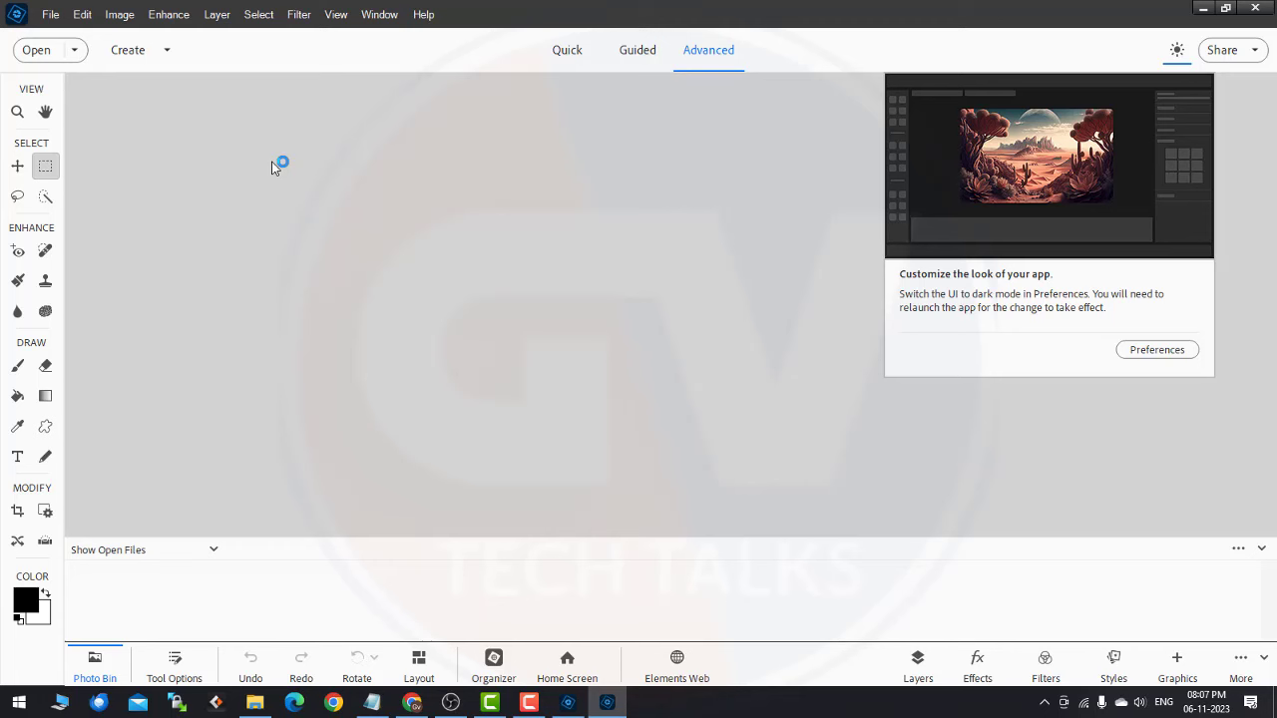
Open 222.jpg from Desktop > New folder in the Photo Editor
{"action": "left_click", "coordinate": [49, 15]}
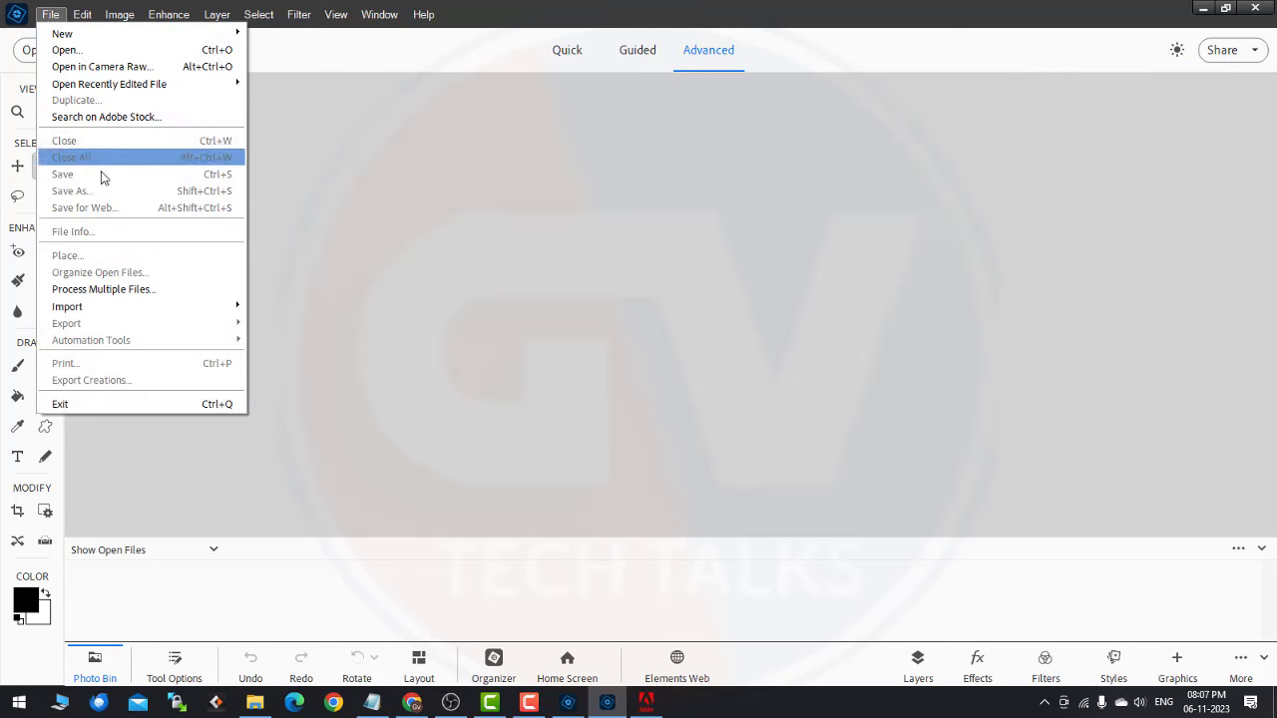
{"action": "left_click", "coordinate": [86, 49]}
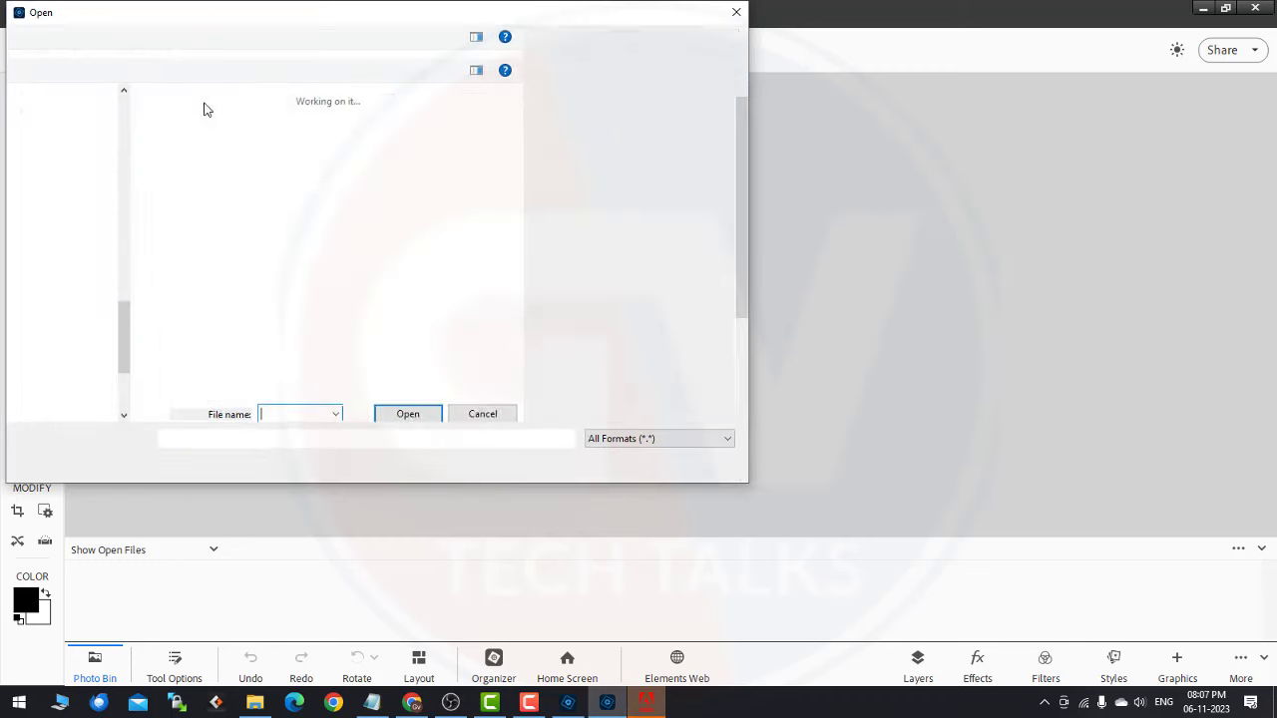
{"action": "left_click", "coordinate": [80, 404]}
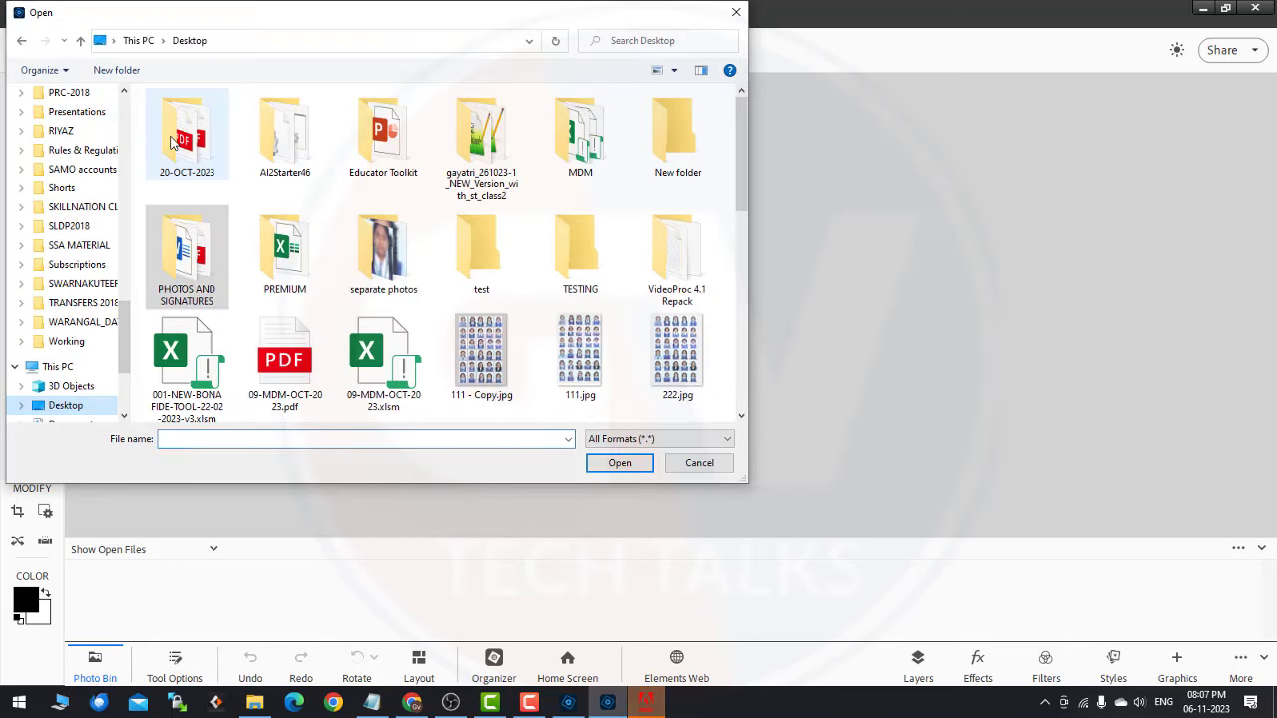
{"action": "double_click", "coordinate": [673, 144]}
{"action": "left_click", "coordinate": [210, 138]}
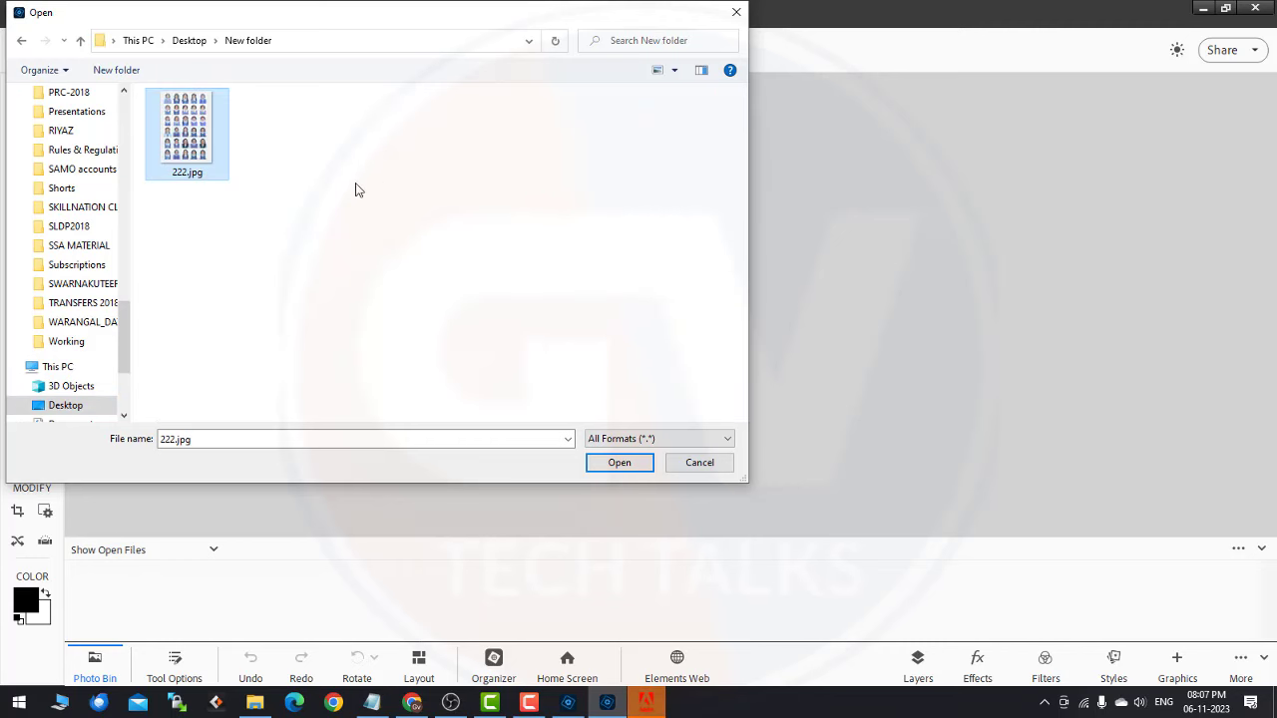
{"action": "left_click", "coordinate": [673, 70]}
{"action": "left_click", "coordinate": [688, 34]}
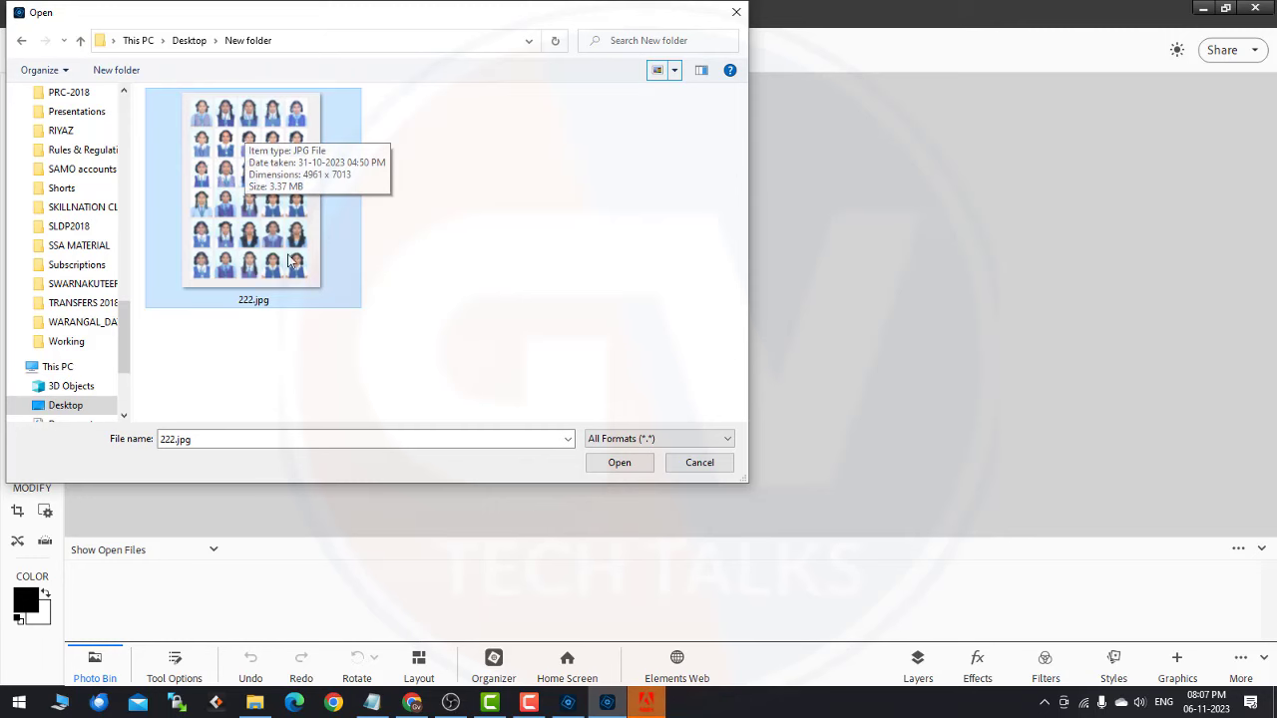
{"action": "left_click", "coordinate": [623, 465]}
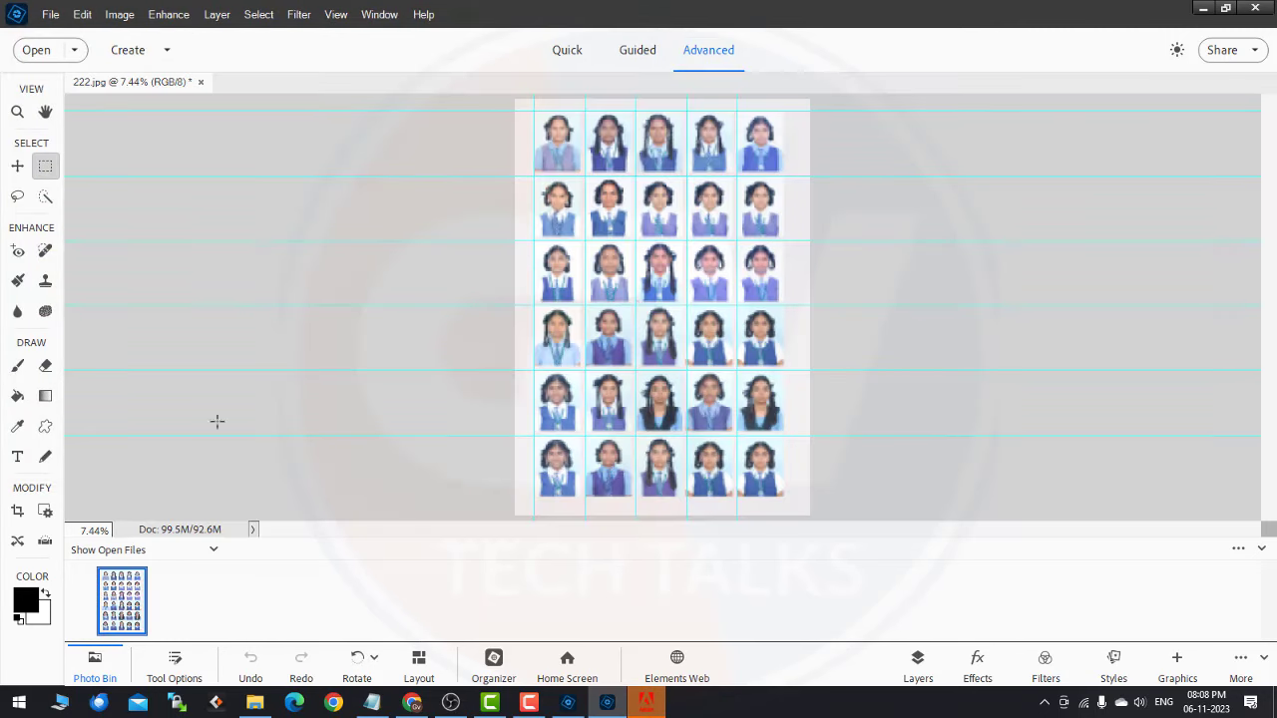
Return to Advanced mode and run Image > Divide Scanned Photos on the sheet
{"action": "left_click", "coordinate": [567, 52]}
{"action": "left_click", "coordinate": [638, 50]}
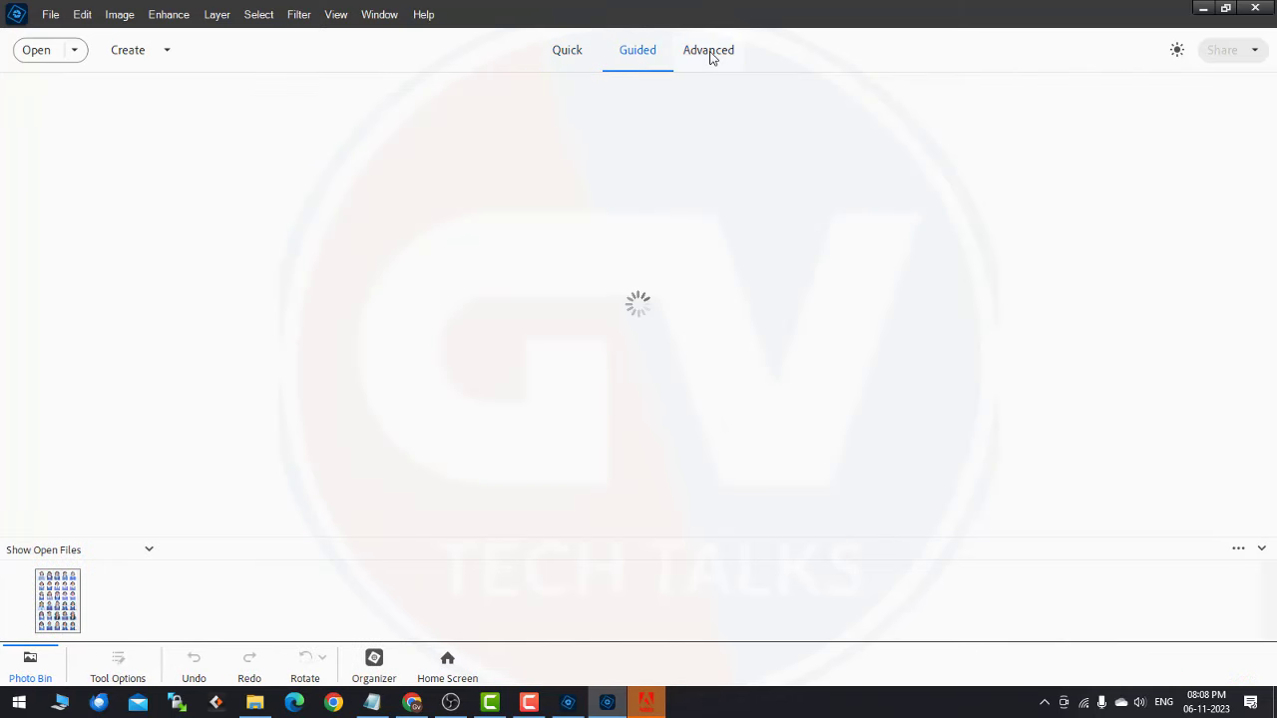
{"action": "left_click", "coordinate": [710, 56]}
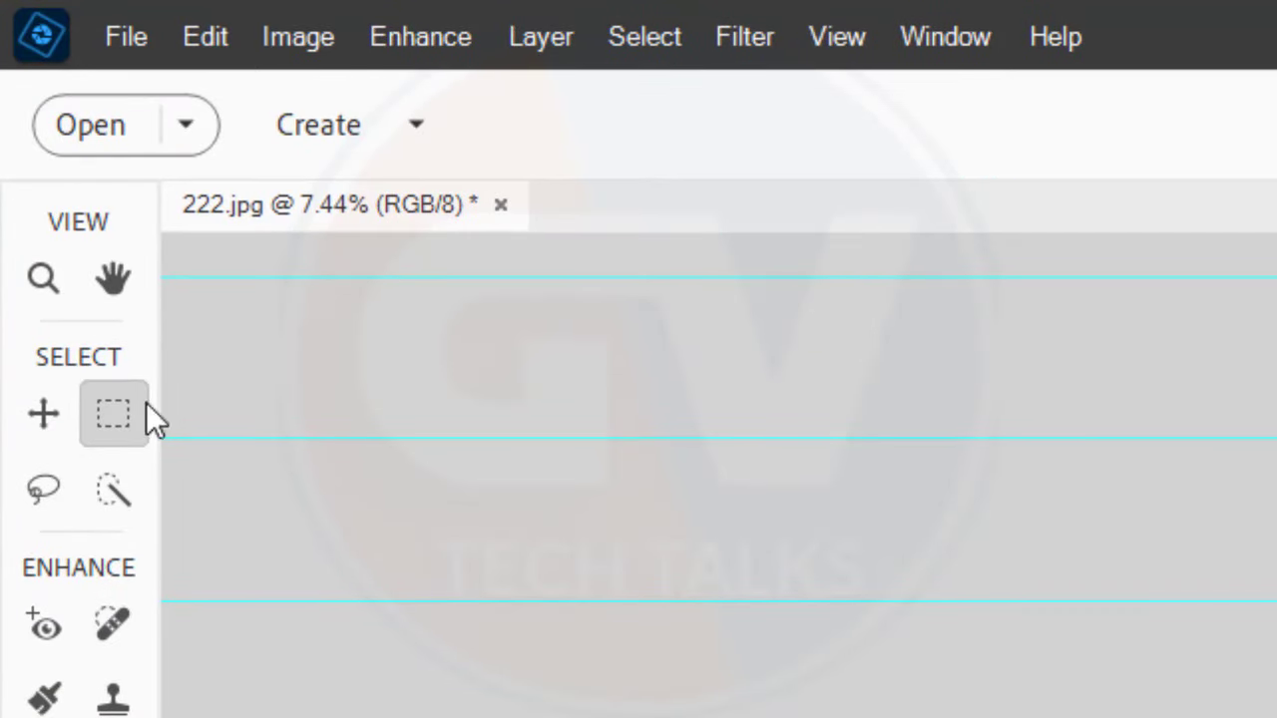
{"action": "left_click", "coordinate": [299, 36]}
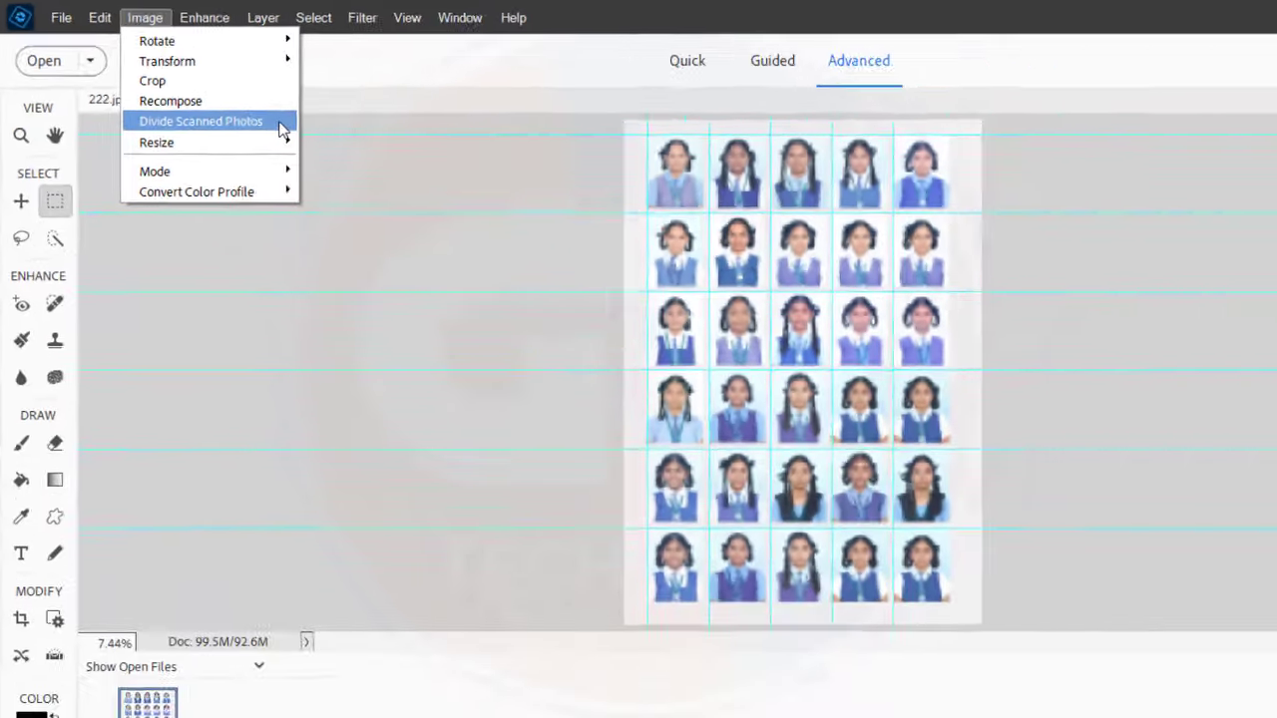
{"action": "left_click", "coordinate": [573, 250]}
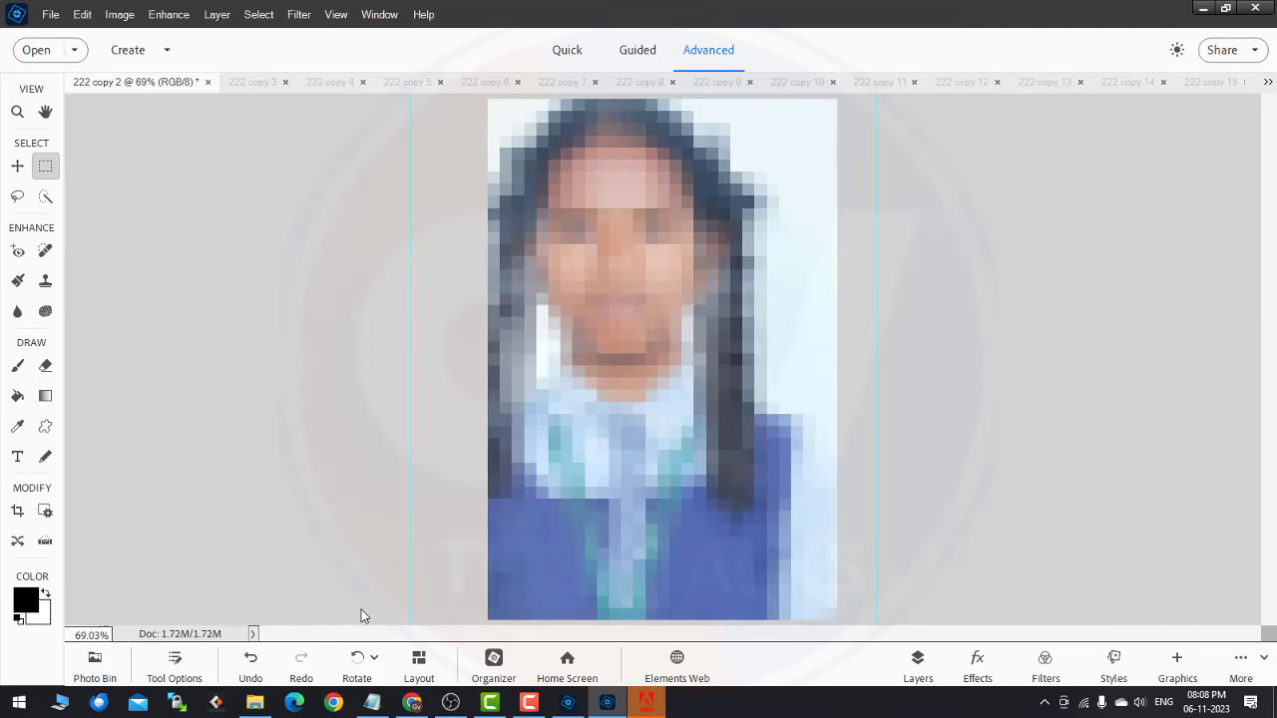
Browse through the new 222 copy tabs up to 222 copy 10
{"action": "left_click", "coordinate": [244, 82]}
{"action": "left_click", "coordinate": [389, 84]}
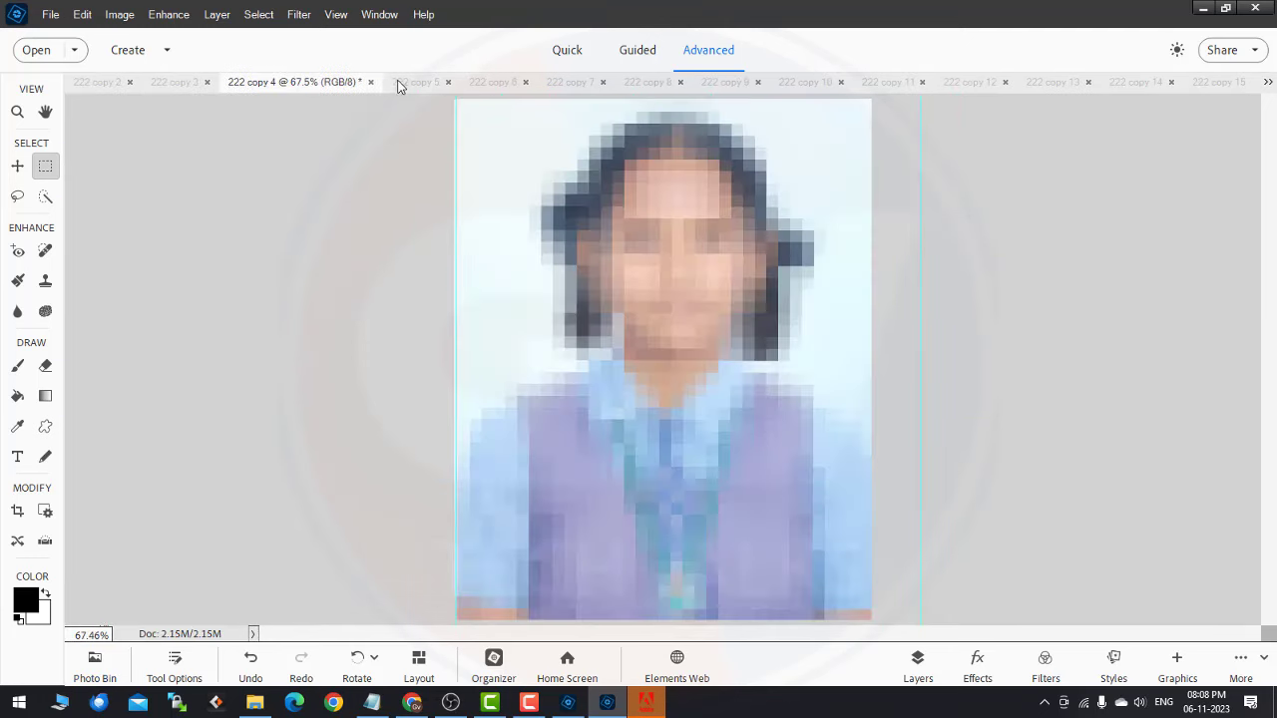
{"action": "left_click", "coordinate": [399, 84]}
{"action": "left_click", "coordinate": [485, 82]}
{"action": "left_click", "coordinate": [574, 84]}
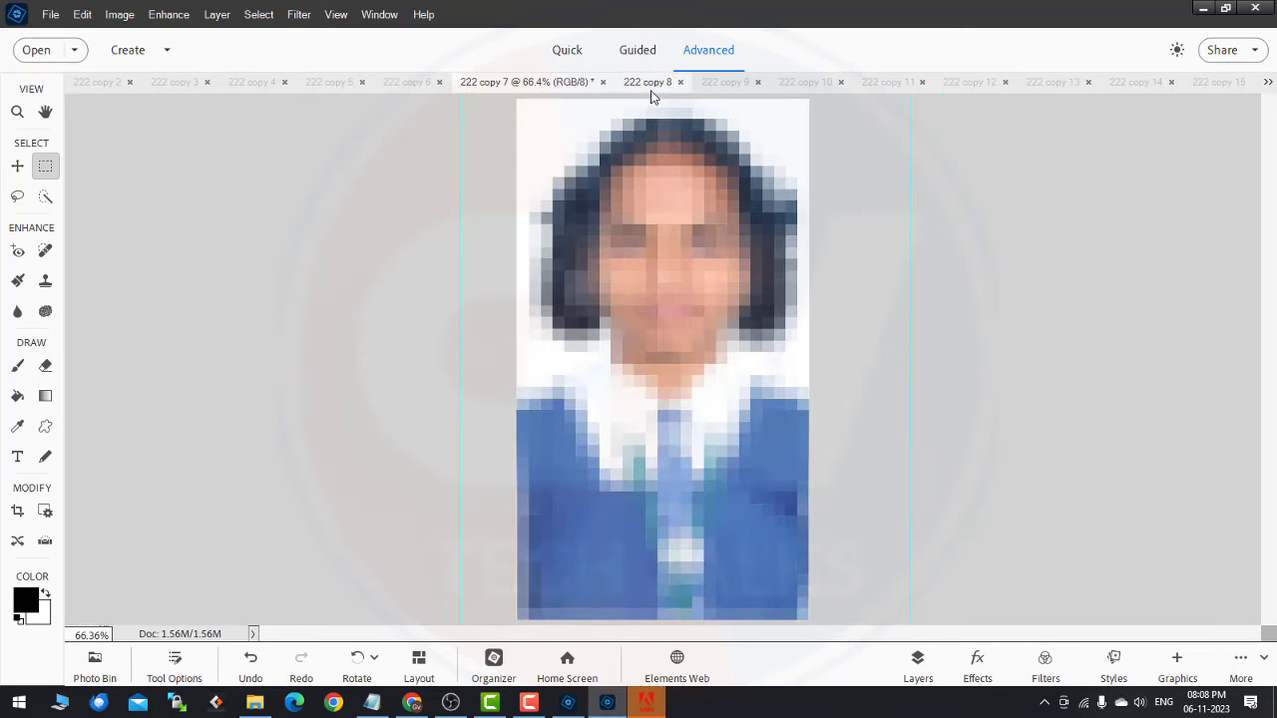
{"action": "left_click", "coordinate": [649, 84]}
{"action": "left_click", "coordinate": [713, 83]}
{"action": "left_click", "coordinate": [793, 84]}
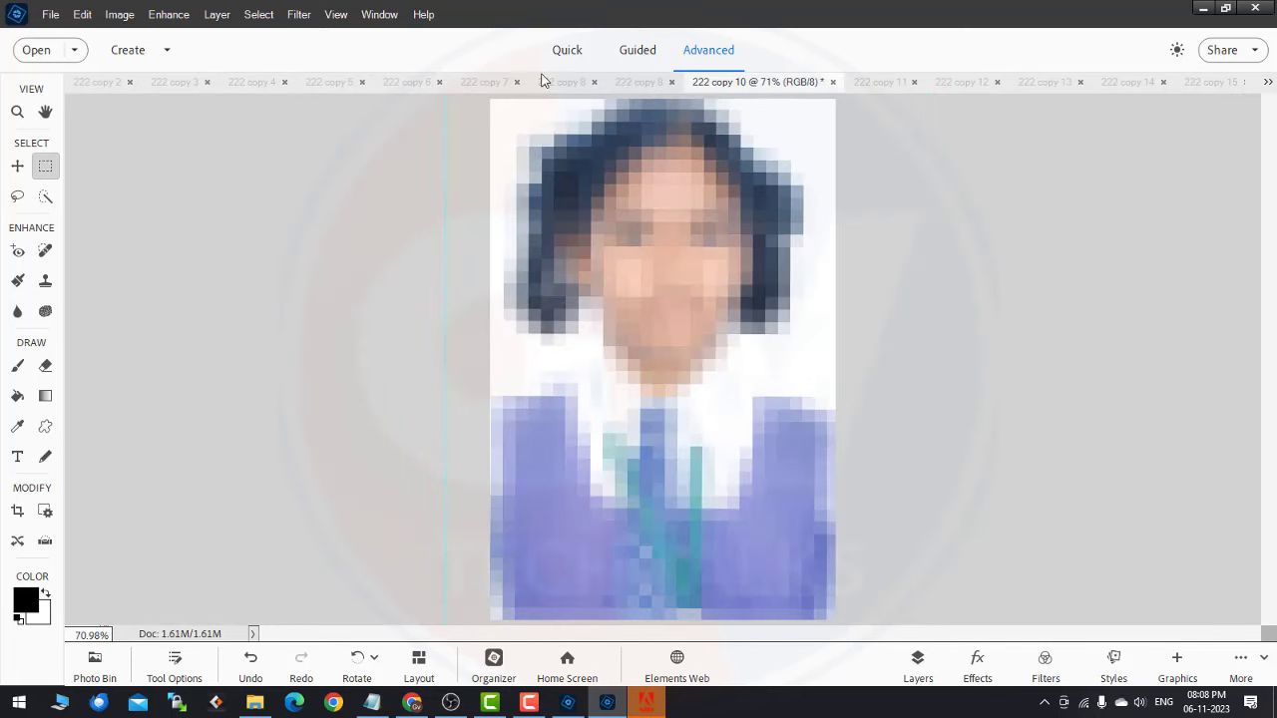
Close all split photos, saving each, with 222 copy 31.jpg as a Low-quality JPEG
{"action": "left_click", "coordinate": [52, 15]}
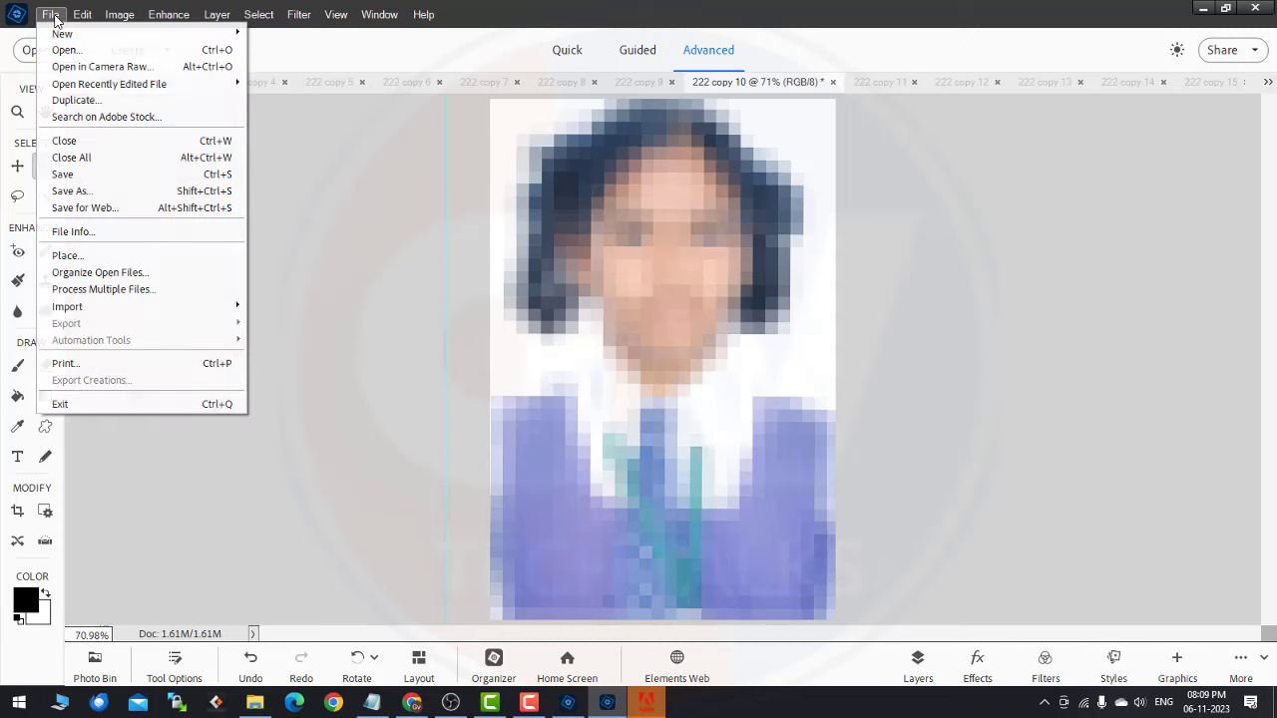
{"action": "left_click", "coordinate": [112, 158]}
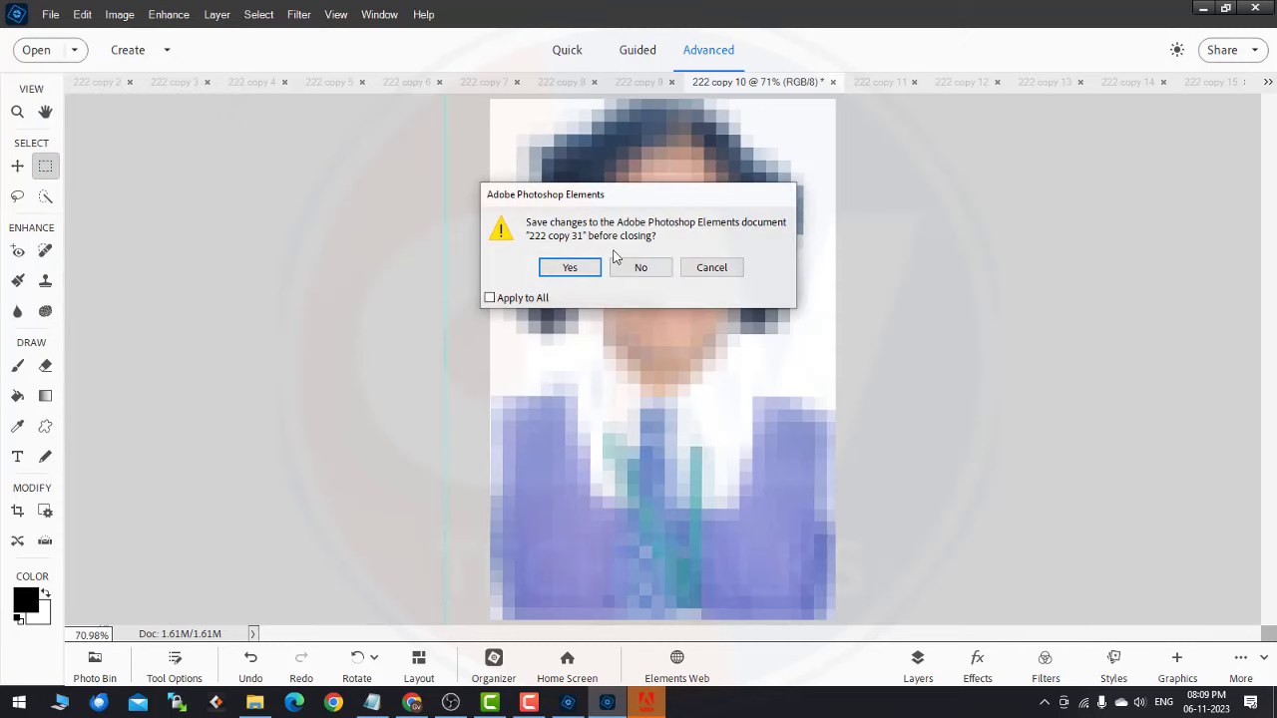
{"action": "left_click", "coordinate": [512, 297]}
{"action": "left_click", "coordinate": [571, 268]}
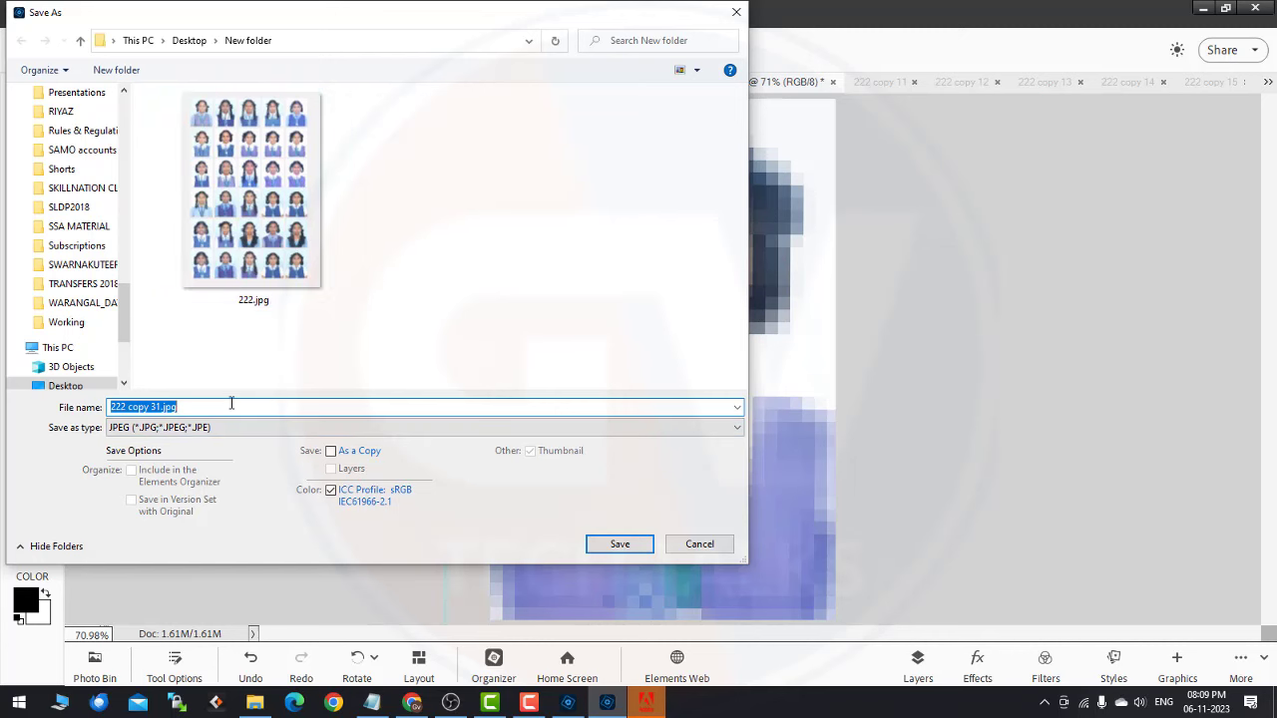
{"action": "key", "text": "Return"}
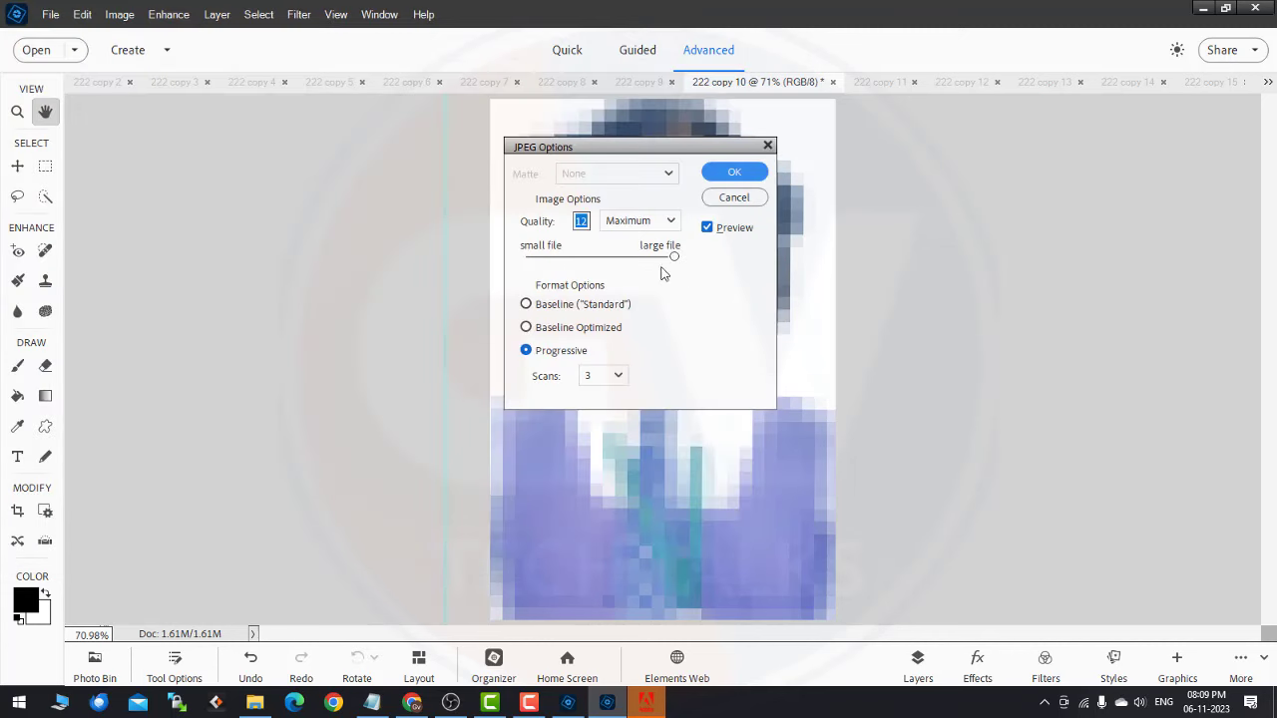
{"action": "left_click", "coordinate": [671, 221]}
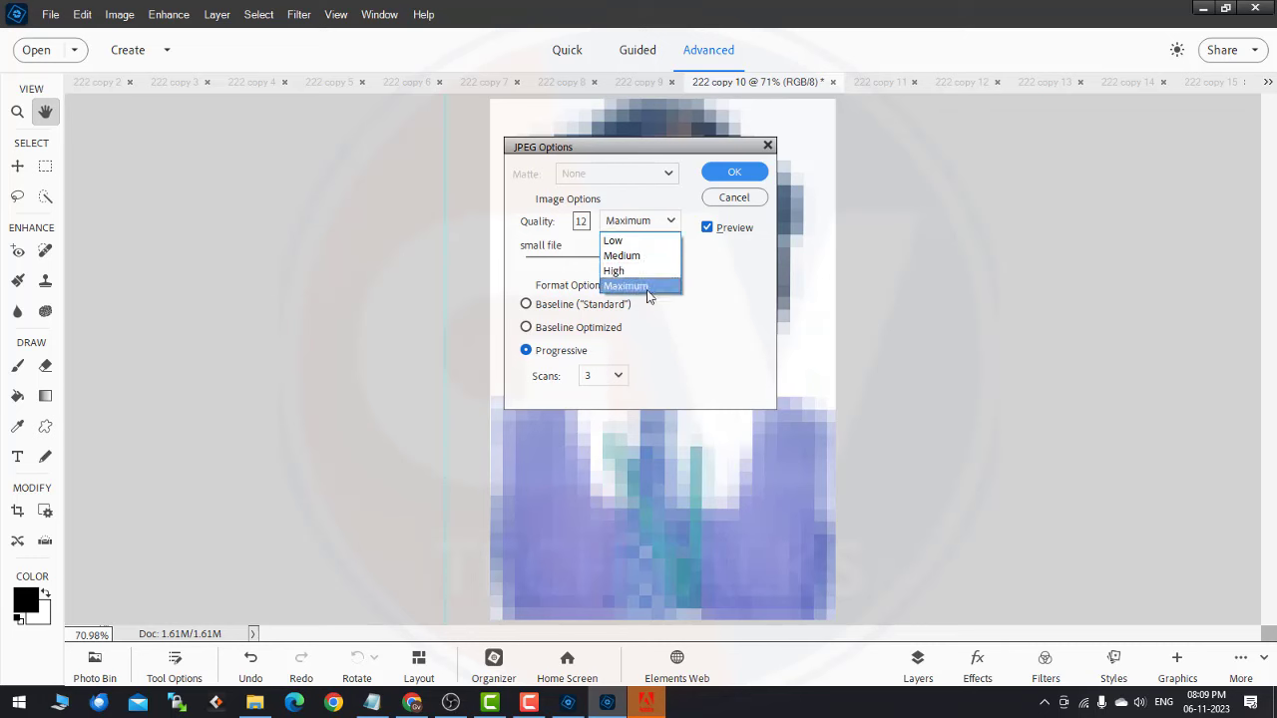
{"action": "left_click", "coordinate": [642, 242]}
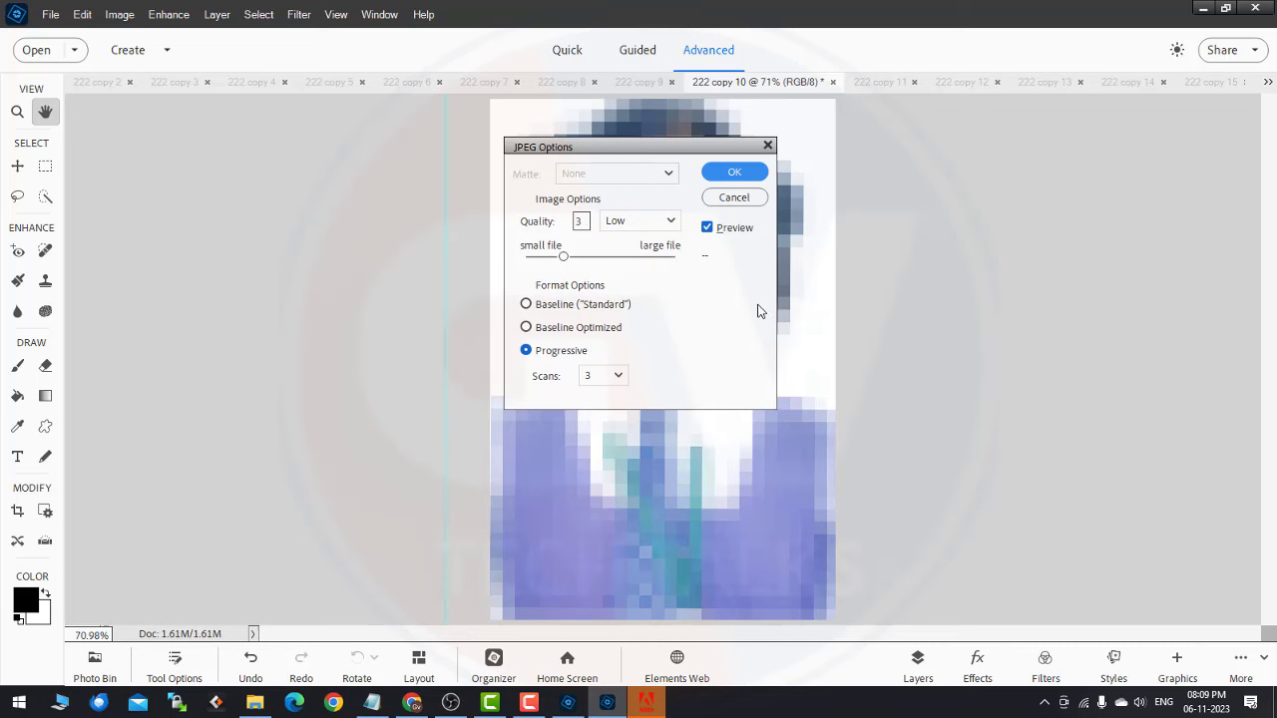
{"action": "left_click", "coordinate": [734, 173]}
Save the next photo copy as a Low-quality JPEG
{"action": "key", "text": "ctrl+shift+s"}
{"action": "key", "text": "Return"}
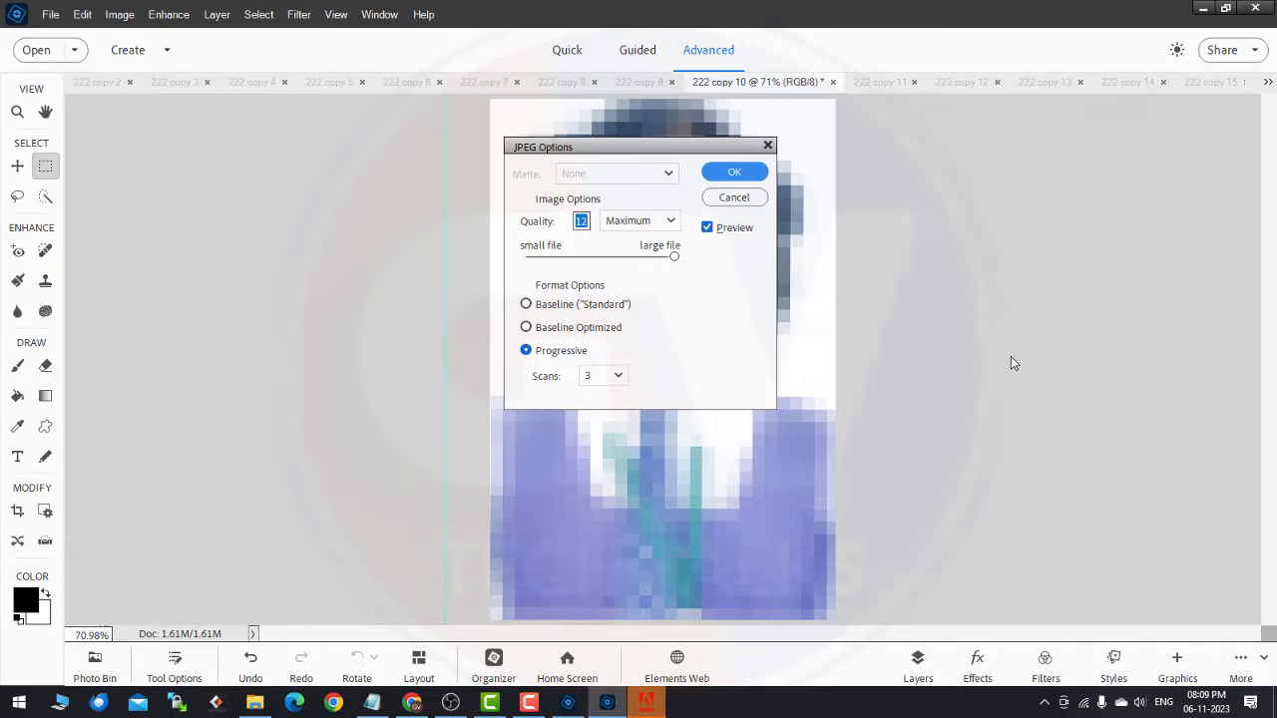
{"action": "left_click", "coordinate": [648, 221]}
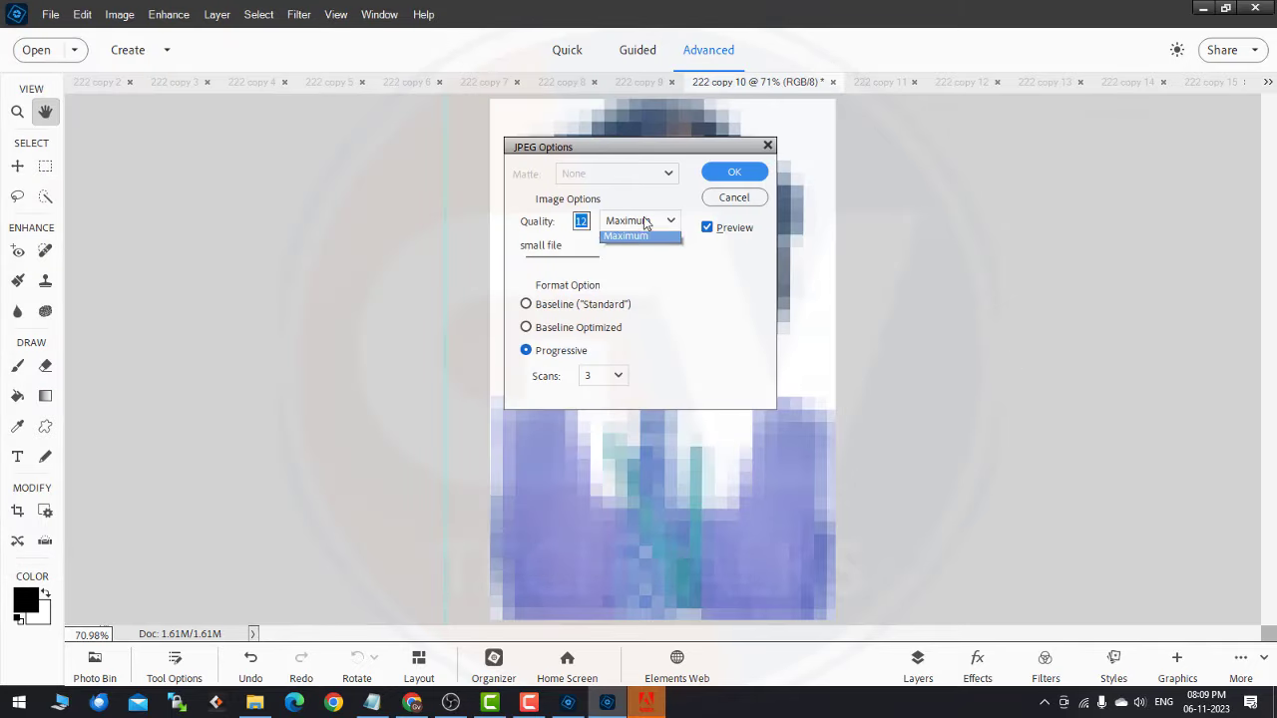
{"action": "left_click", "coordinate": [644, 243]}
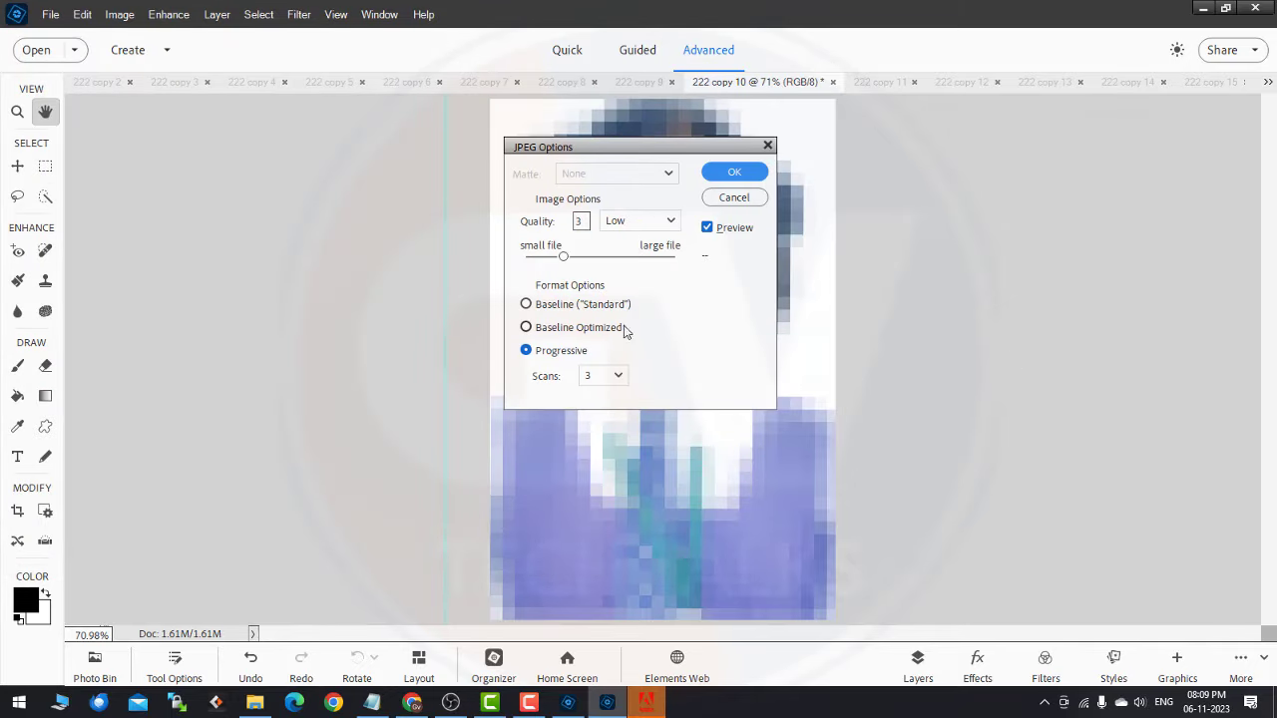
{"action": "left_click", "coordinate": [736, 172]}
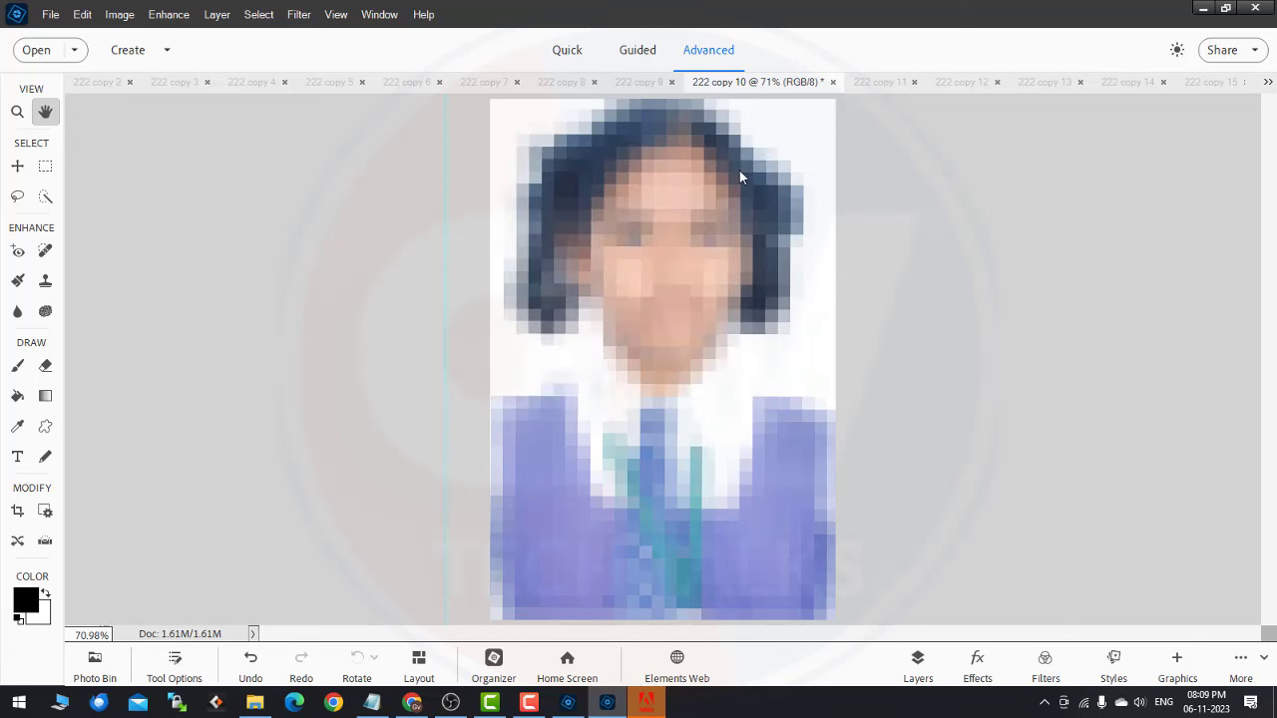
Save the remaining copies, including 222 copy 29.jpg, as Maximum-quality JPEGs
{"action": "key", "text": "ctrl+shift+s"}
{"action": "key", "text": "Return"}
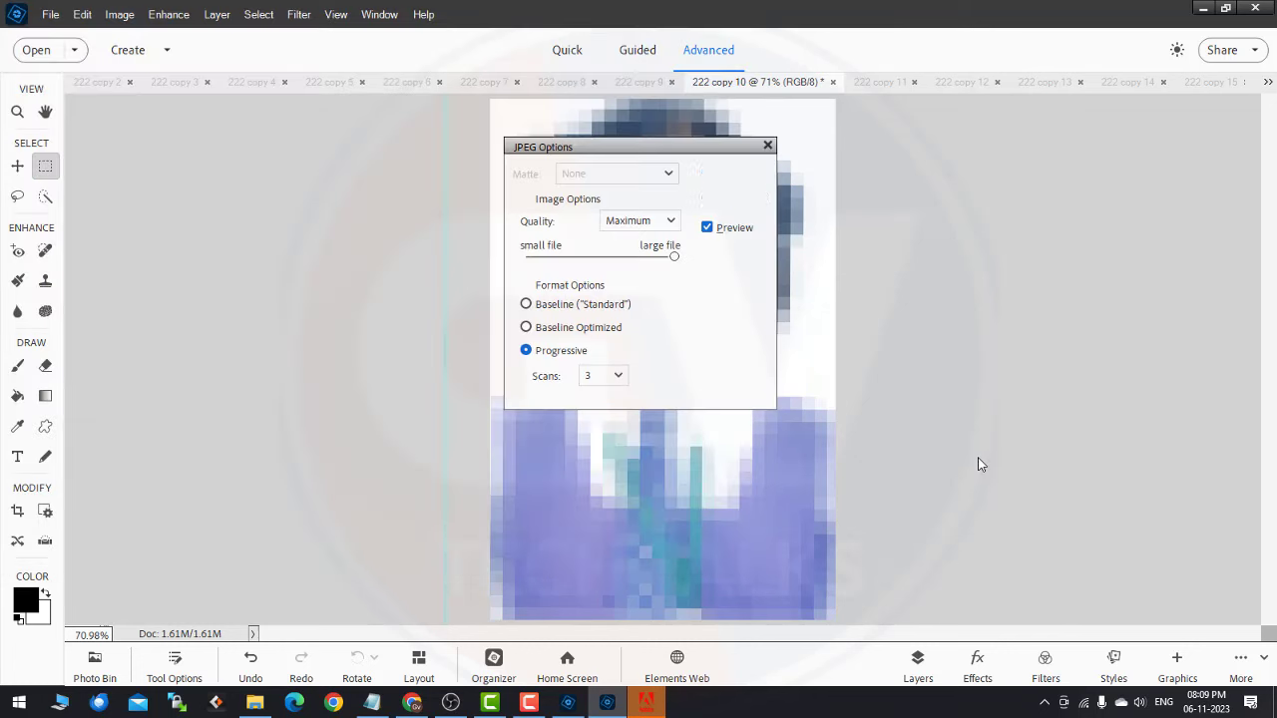
{"action": "key", "text": "Return"}
{"action": "key", "text": "ctrl+shift+s"}
{"action": "key", "text": "Return"}
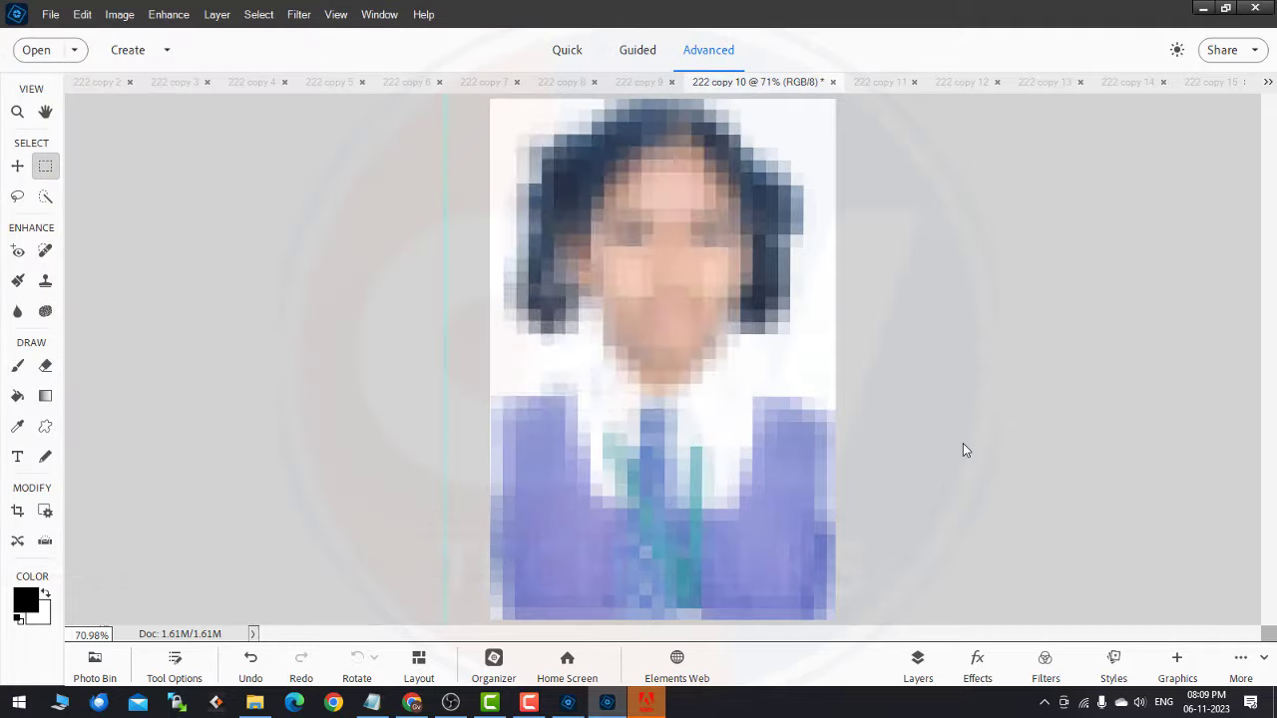
{"action": "key", "text": "Return"}
{"action": "key", "text": "ctrl+shift+s"}
{"action": "key", "text": "Return"}
{"action": "key", "text": "Return"}
{"action": "key", "text": "ctrl+shift+s"}
{"action": "key", "text": "Return"}
{"action": "key", "text": "Return"}
{"action": "key", "text": "ctrl+shift+s"}
{"action": "key", "text": "Return"}
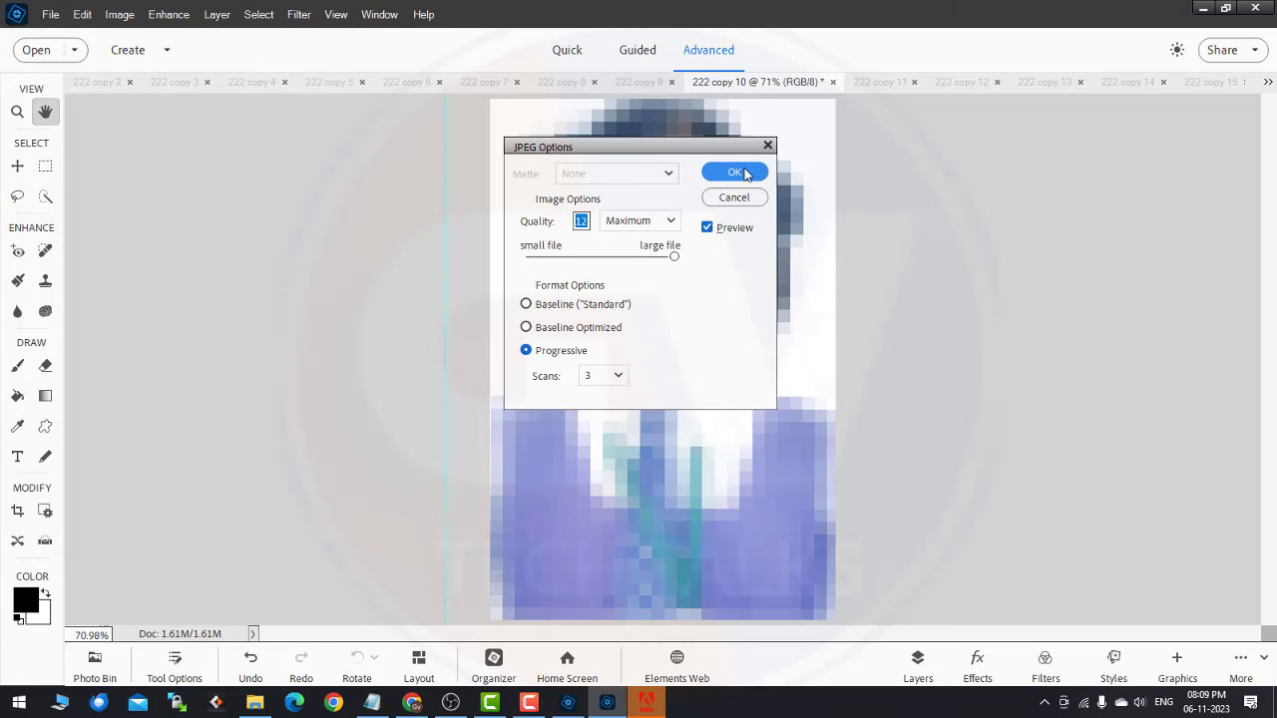
In New folder, check sizes of 222.jpg and several split photos, including 222 copy 9.jpg
{"action": "left_click", "coordinate": [257, 707]}
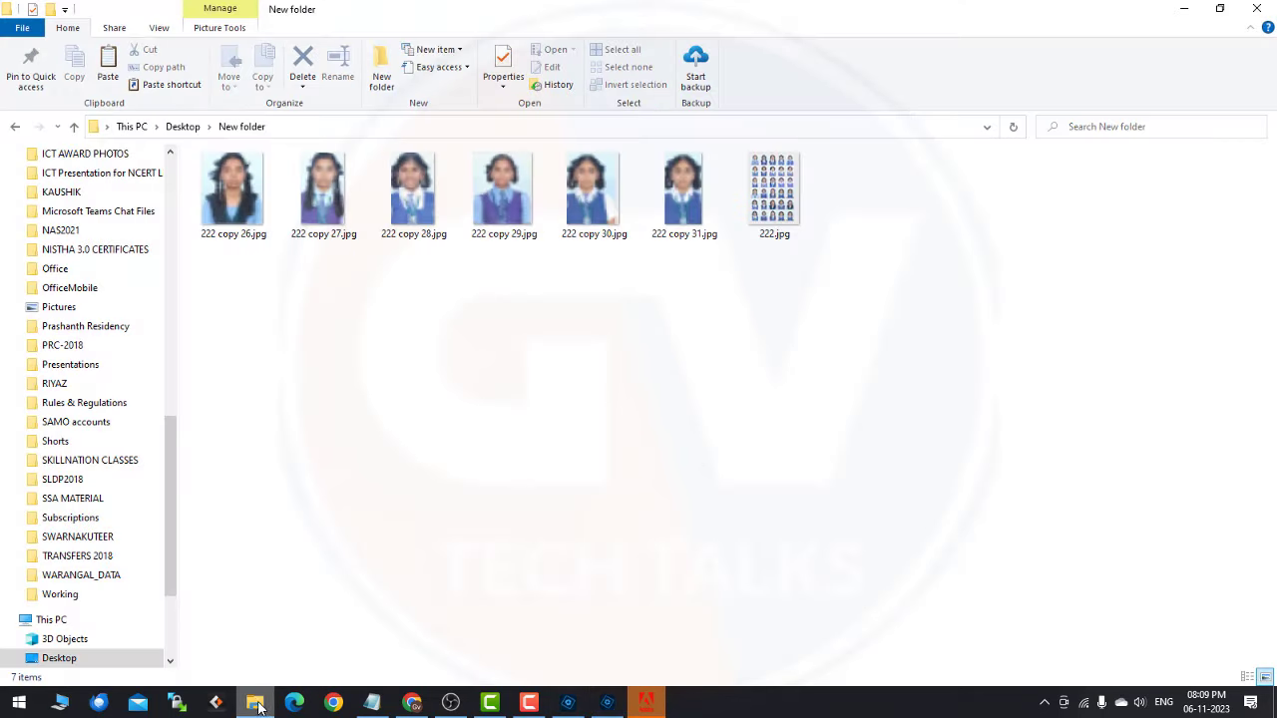
{"action": "left_click", "coordinate": [791, 185]}
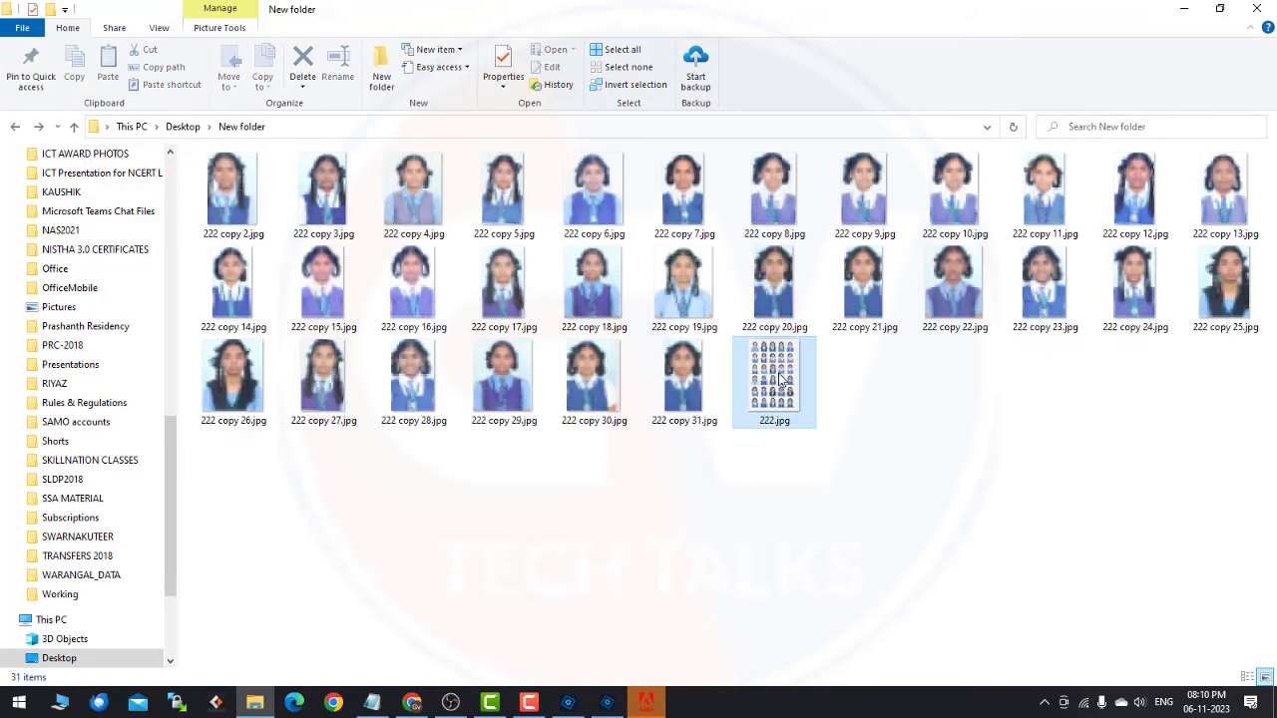
{"action": "left_click", "coordinate": [993, 517]}
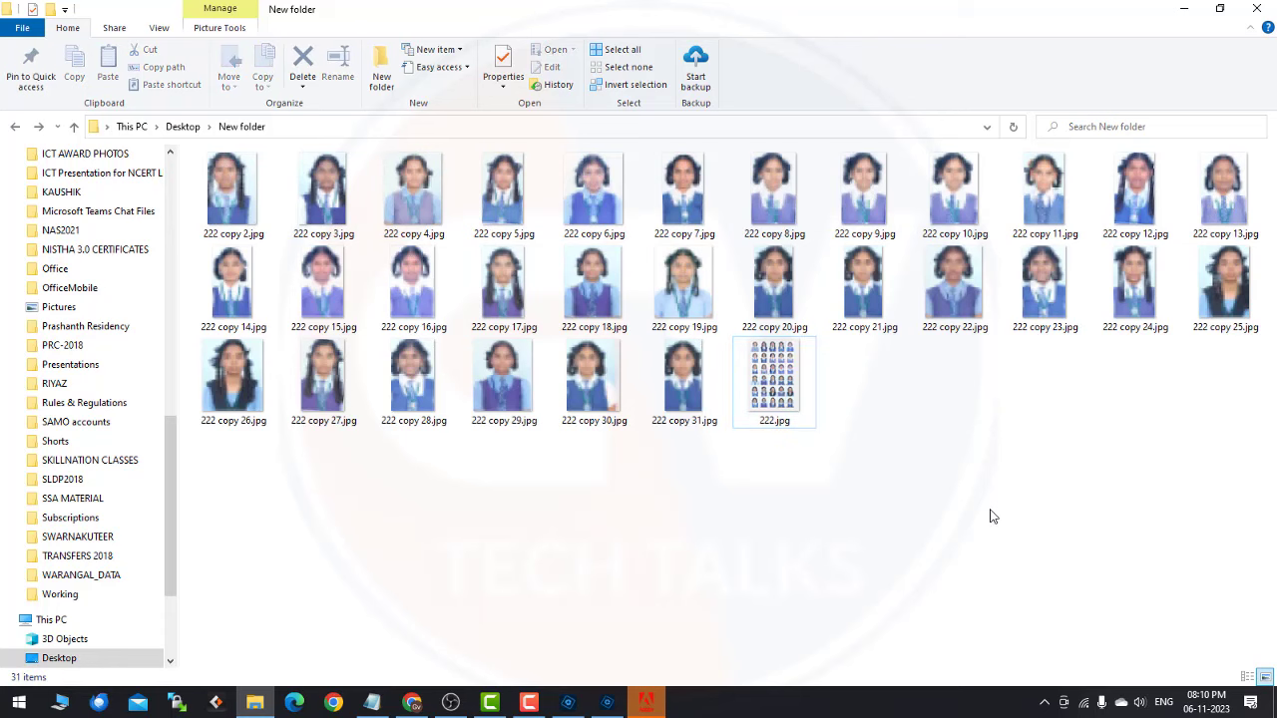
{"action": "left_click", "coordinate": [413, 190]}
{"action": "left_click", "coordinate": [685, 189]}
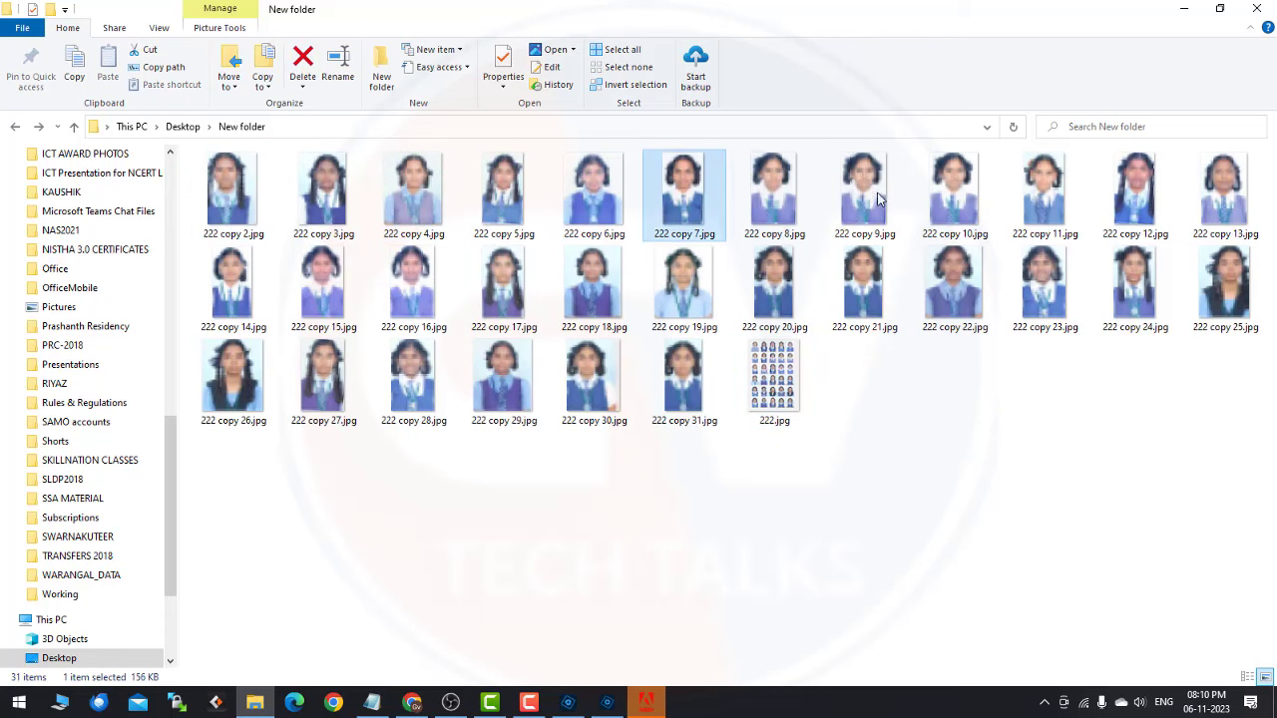
{"action": "left_click", "coordinate": [864, 192]}
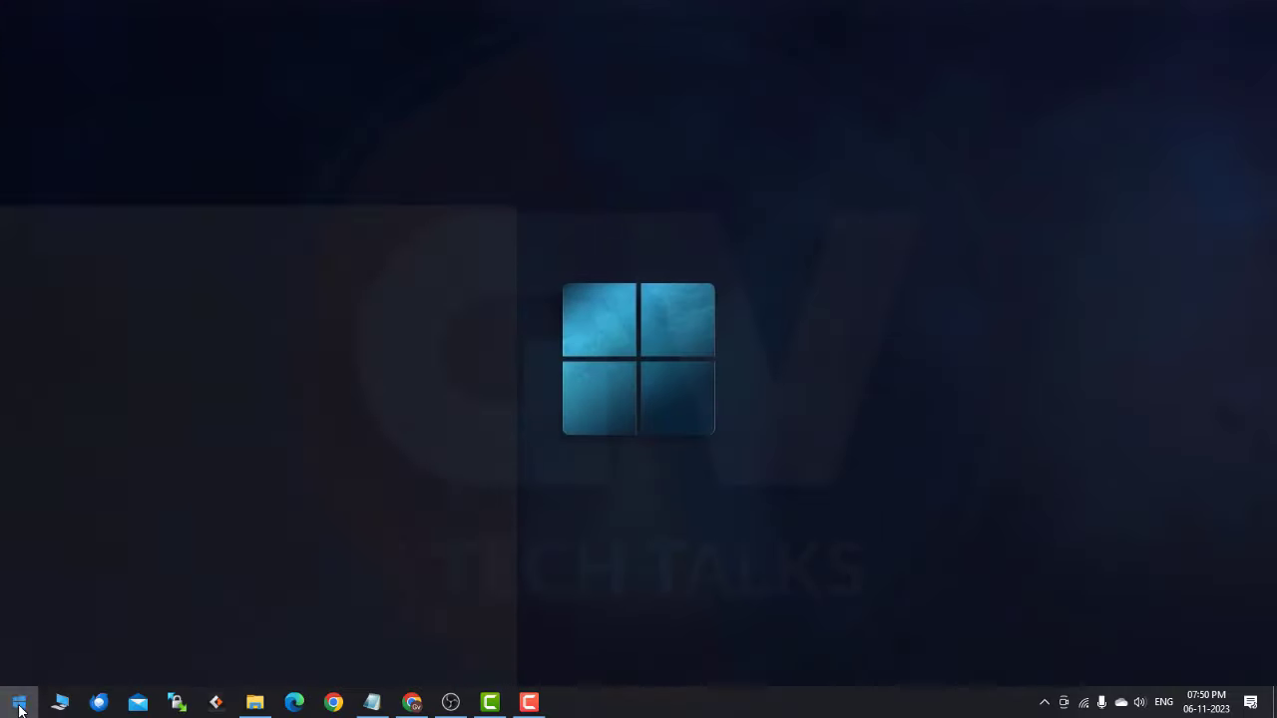
Launch Adobe Photoshop CS6 from the Start menu
{"action": "left_click", "coordinate": [19, 703]}
{"action": "scroll", "coordinate": [400, 548], "scroll_direction": "down", "scroll_amount": 2}
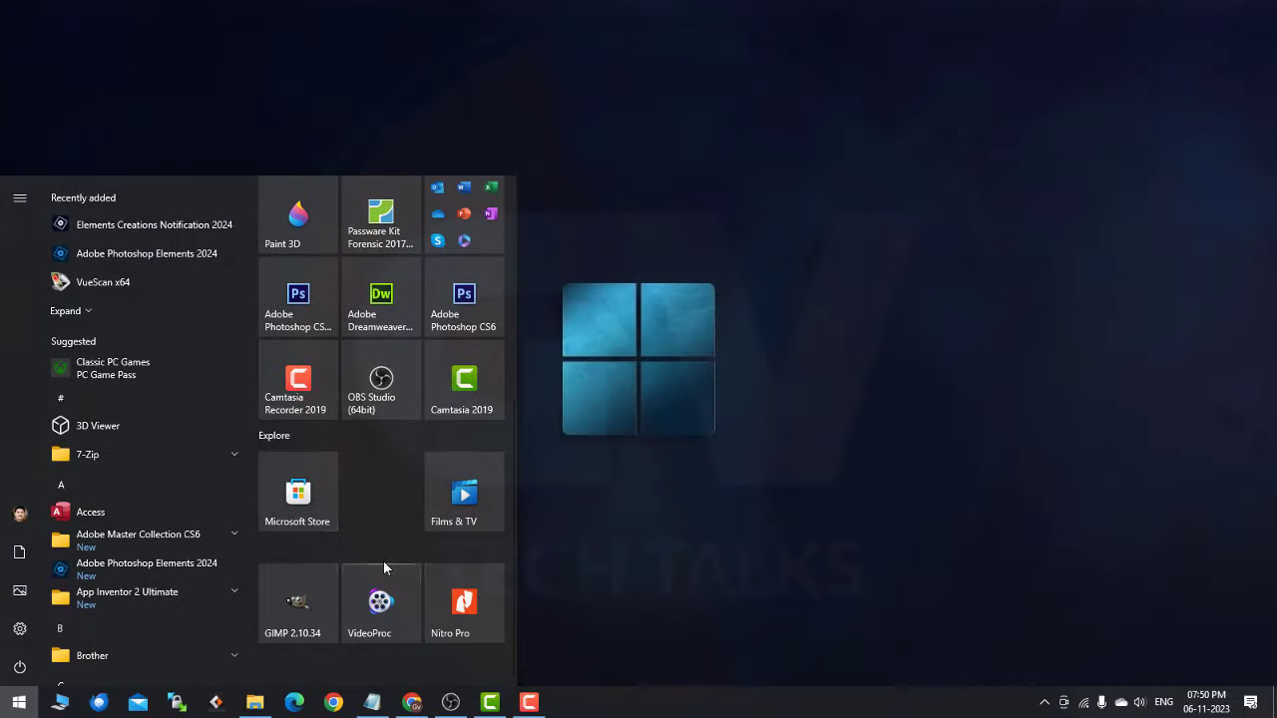
{"action": "left_click", "coordinate": [294, 317]}
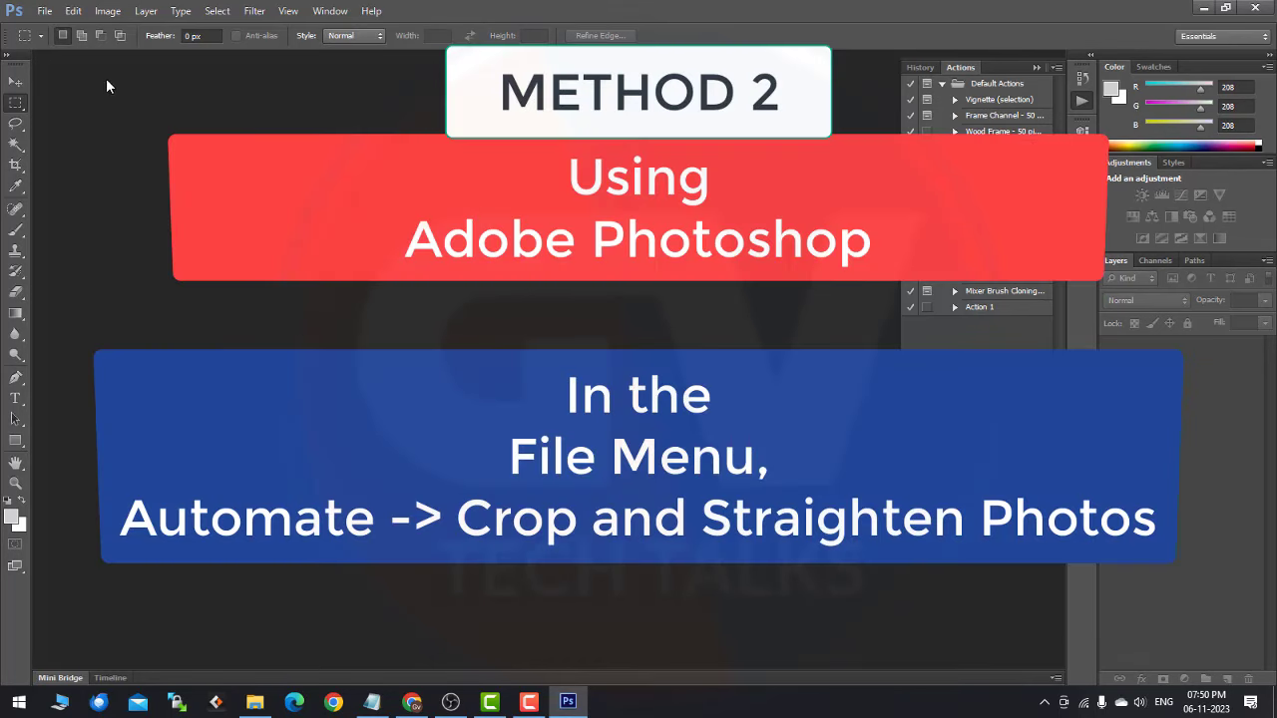
{"action": "left_click", "coordinate": [44, 11]}
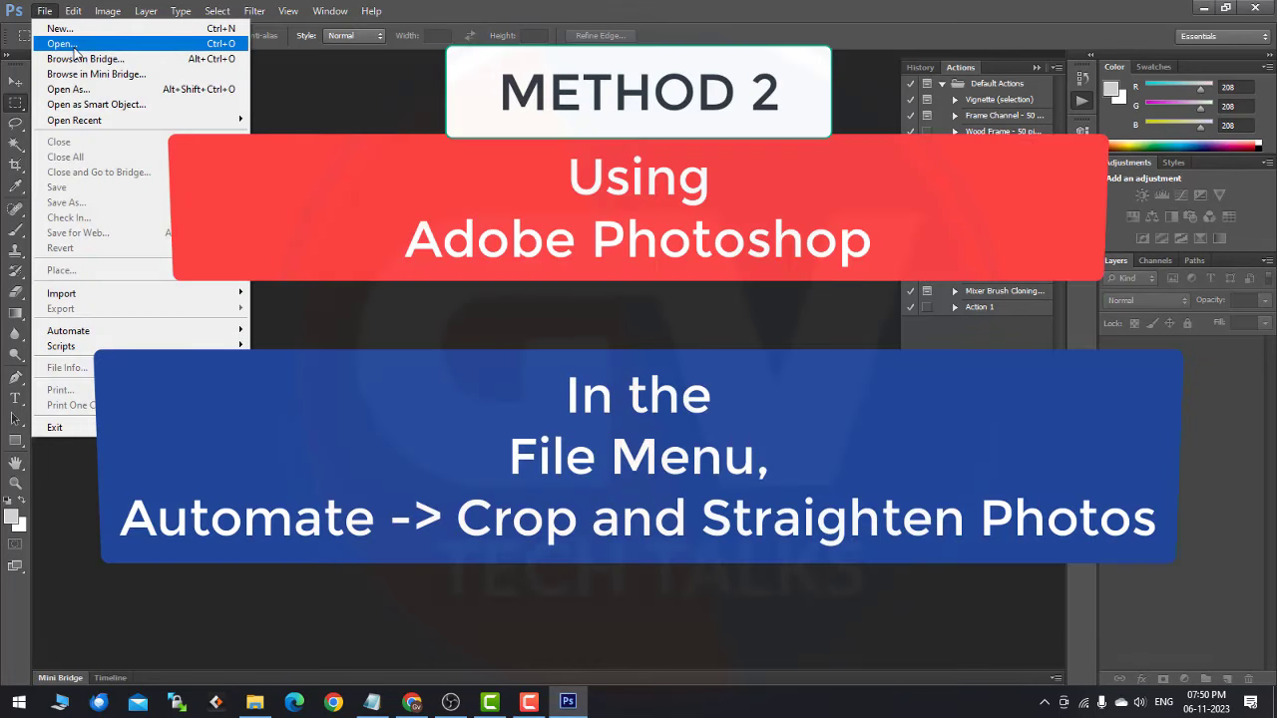
Open the 222.jpg photo sheet from the Desktop in Photoshop CS6
{"action": "left_click", "coordinate": [589, 4]}
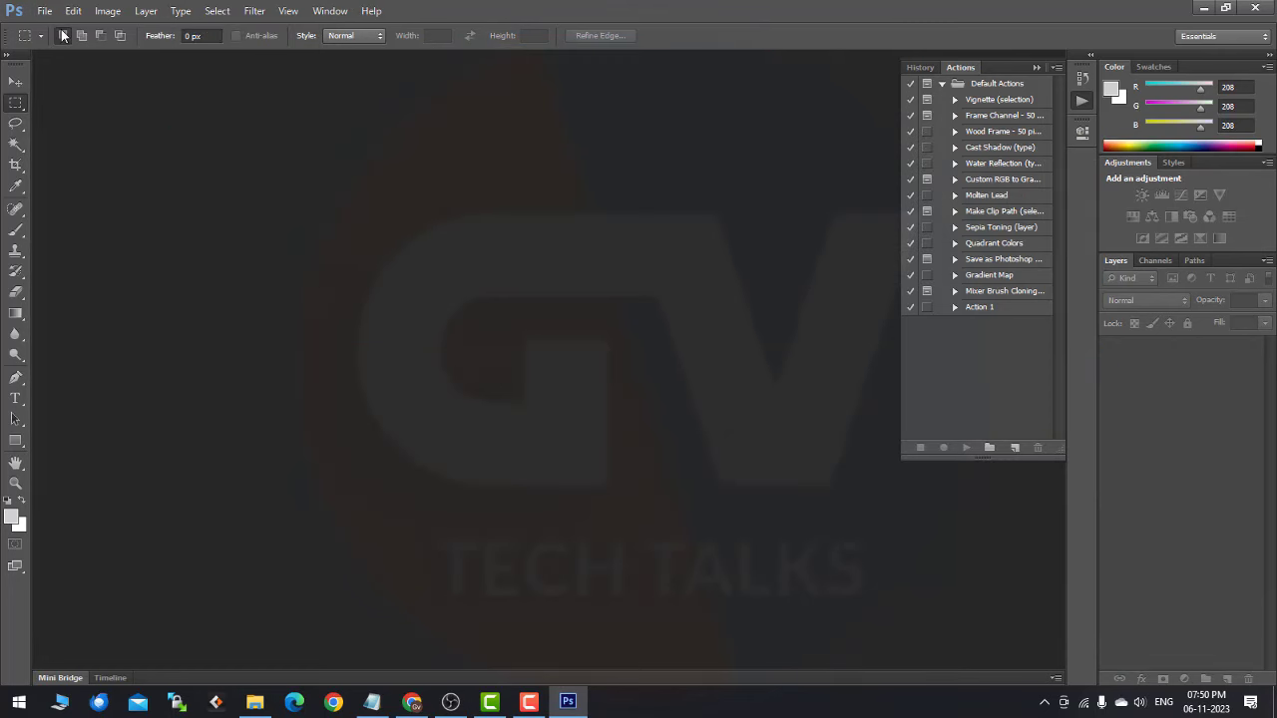
{"action": "left_click", "coordinate": [43, 11]}
{"action": "left_click", "coordinate": [159, 44]}
{"action": "scroll", "coordinate": [698, 399], "scroll_direction": "down", "scroll_amount": 5}
{"action": "scroll", "coordinate": [704, 408], "scroll_direction": "up", "scroll_amount": 4}
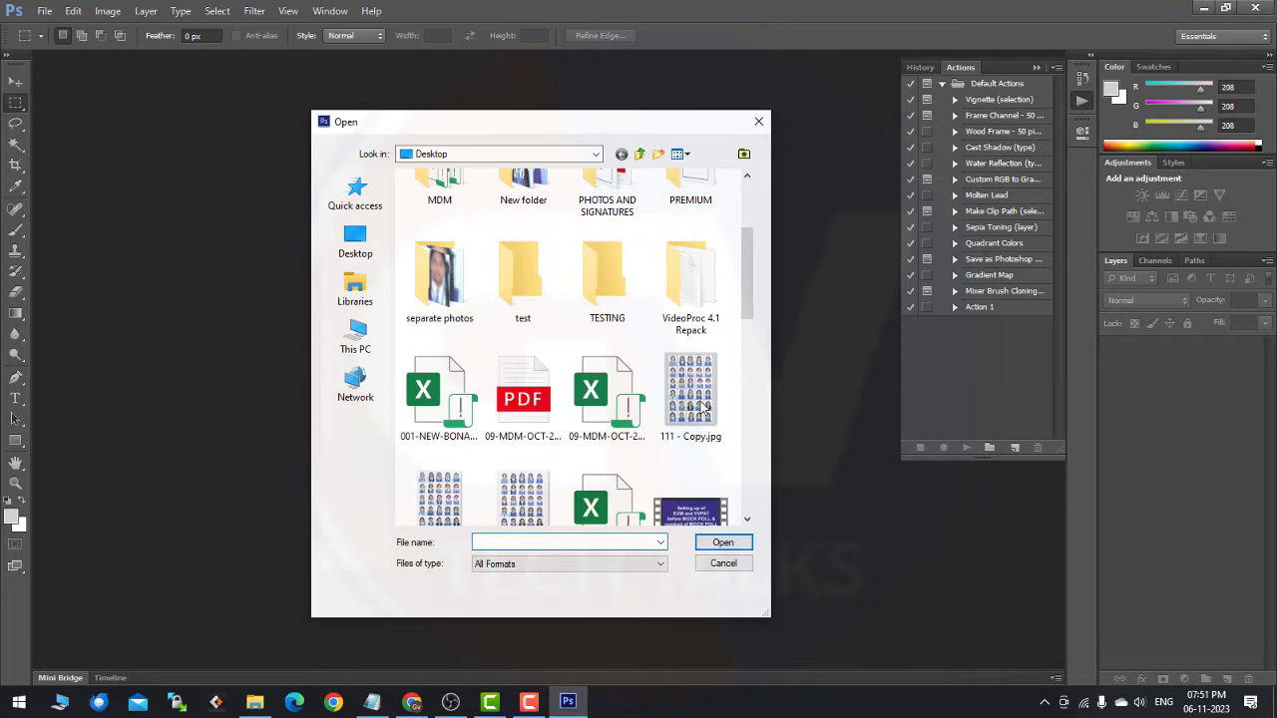
{"action": "scroll", "coordinate": [704, 407], "scroll_direction": "down", "scroll_amount": 3}
{"action": "scroll", "coordinate": [704, 409], "scroll_direction": "down", "scroll_amount": 2}
{"action": "scroll", "coordinate": [704, 419], "scroll_direction": "up", "scroll_amount": 2}
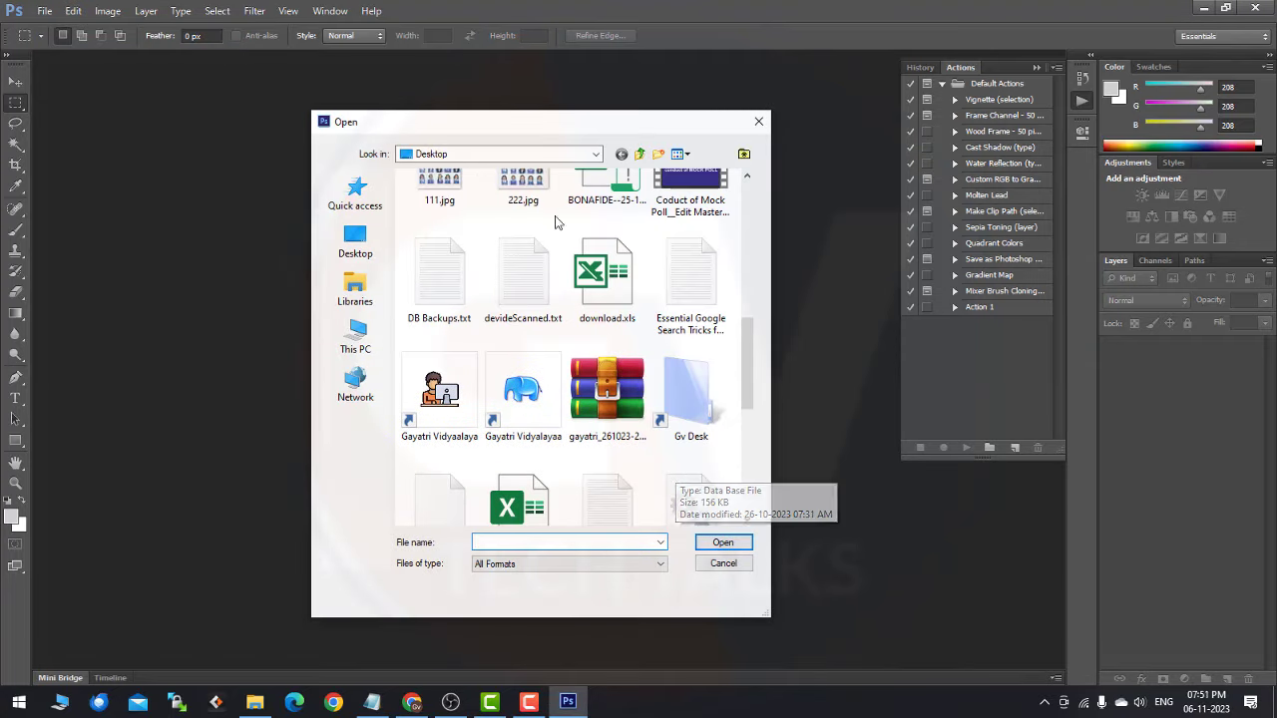
{"action": "double_click", "coordinate": [522, 188]}
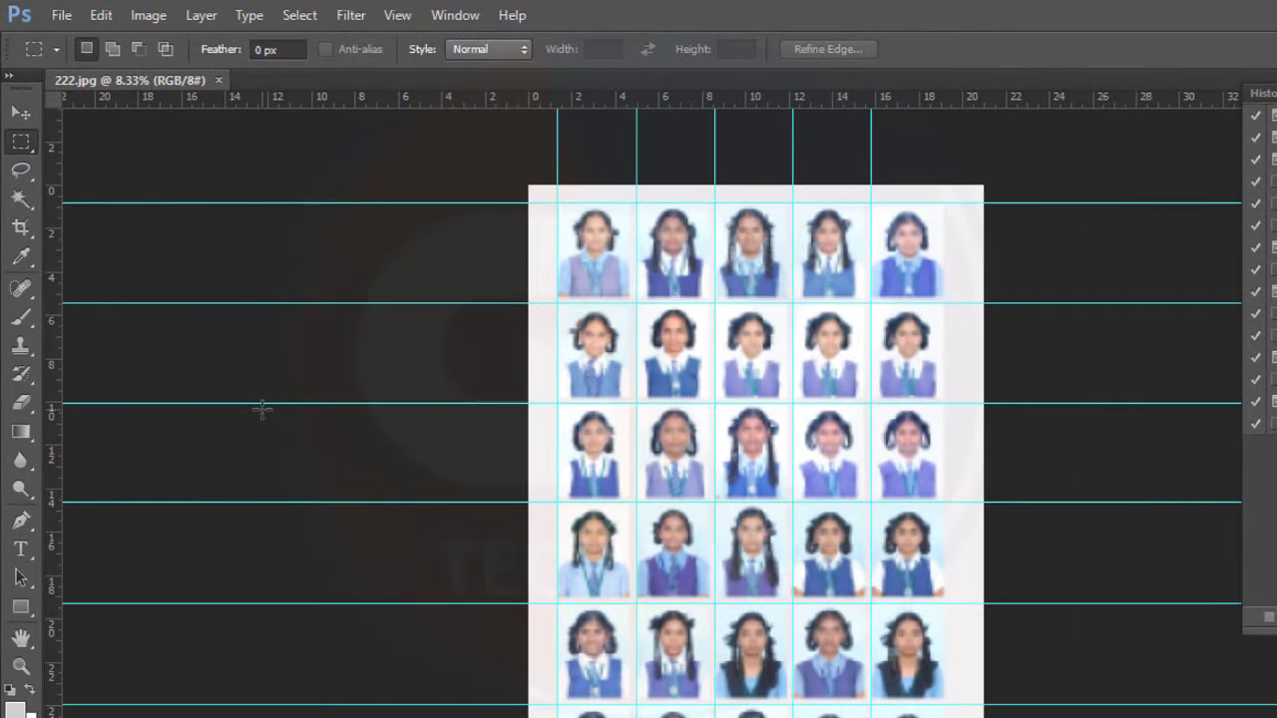
{"action": "left_click", "coordinate": [63, 16]}
{"action": "mouse_move", "coordinate": [68, 331]}
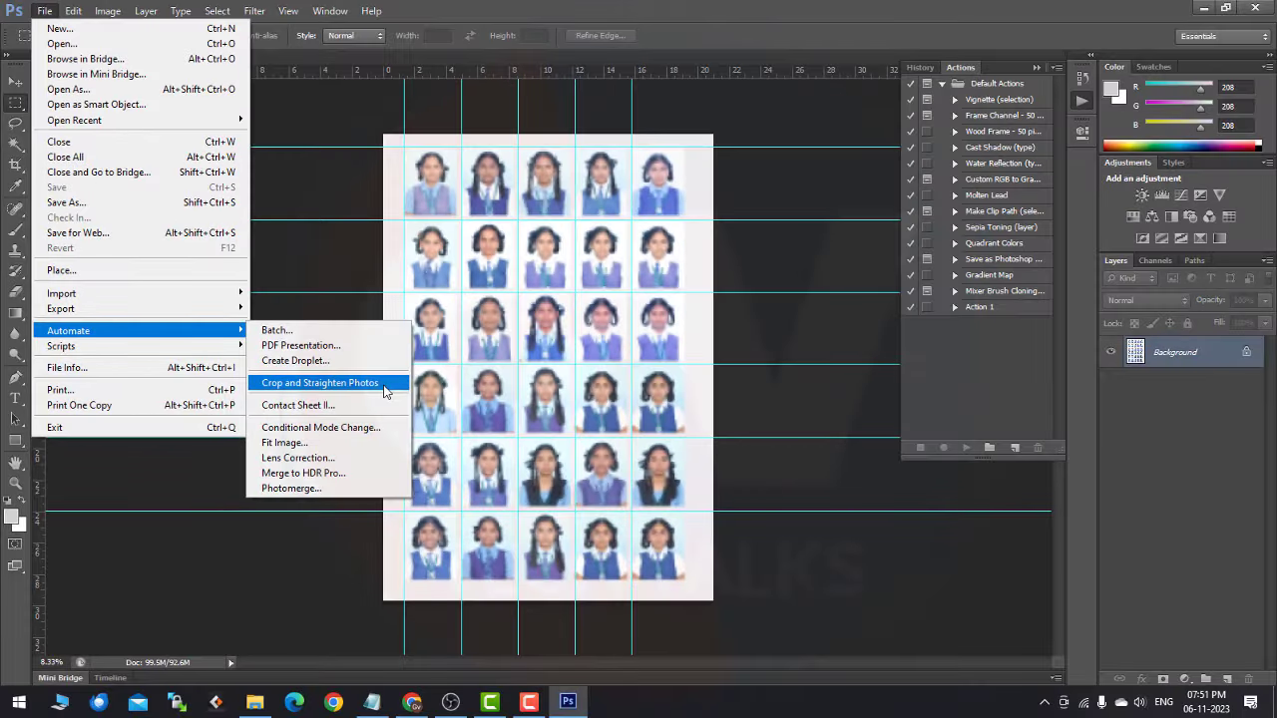
Split the sheet with Automate > Crop and Straighten Photos and view copies 2 to 6
{"action": "left_click", "coordinate": [385, 387]}
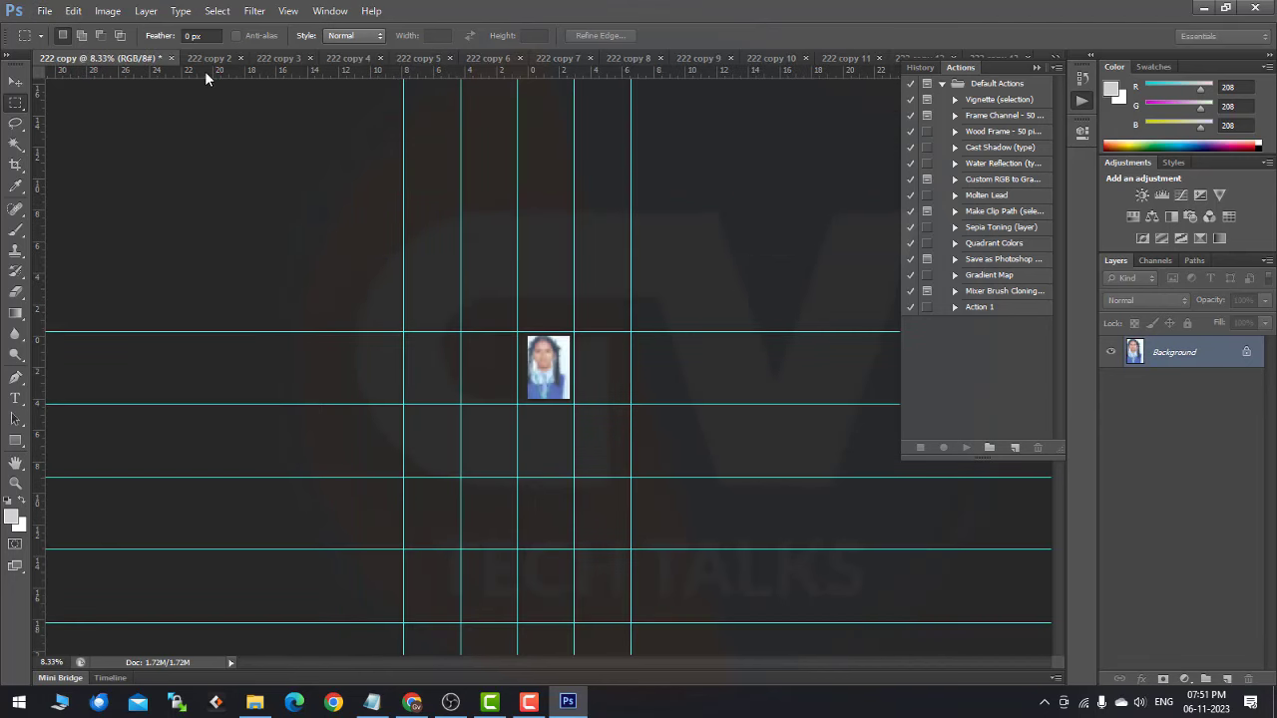
{"action": "left_click", "coordinate": [208, 60]}
{"action": "left_click", "coordinate": [267, 60]}
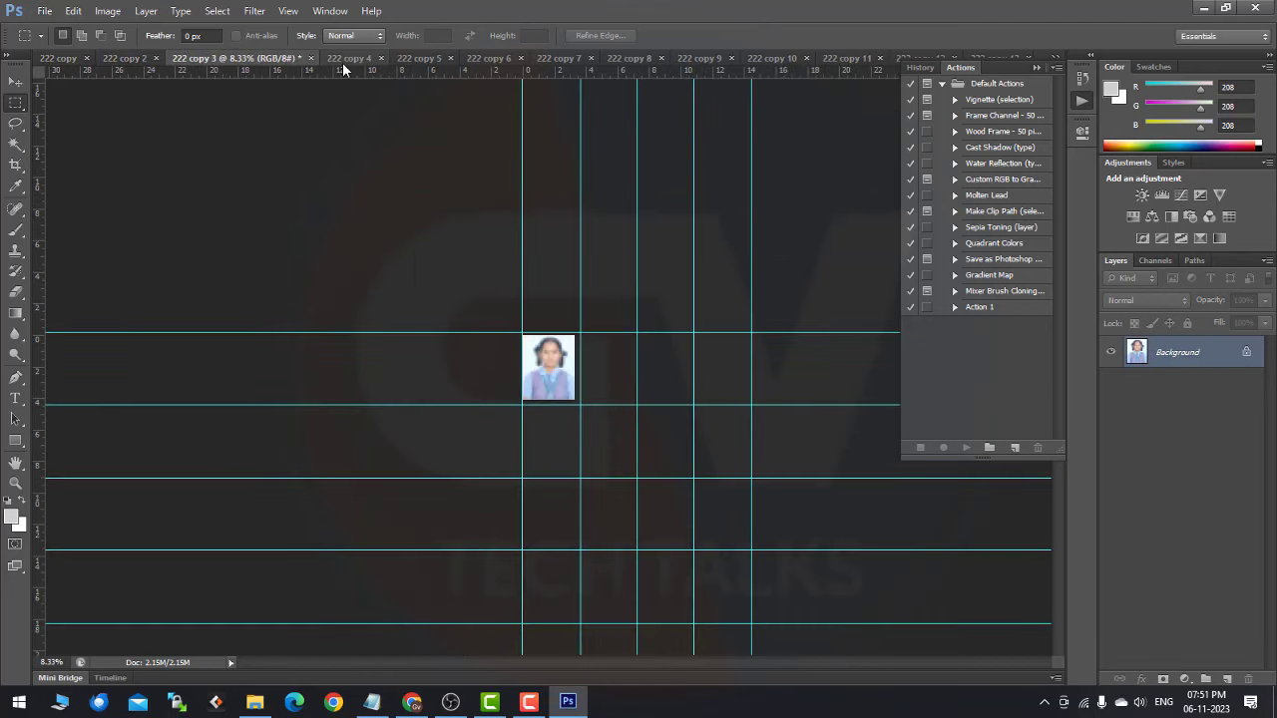
{"action": "left_click", "coordinate": [350, 60]}
{"action": "left_click", "coordinate": [415, 62]}
{"action": "left_click", "coordinate": [499, 62]}
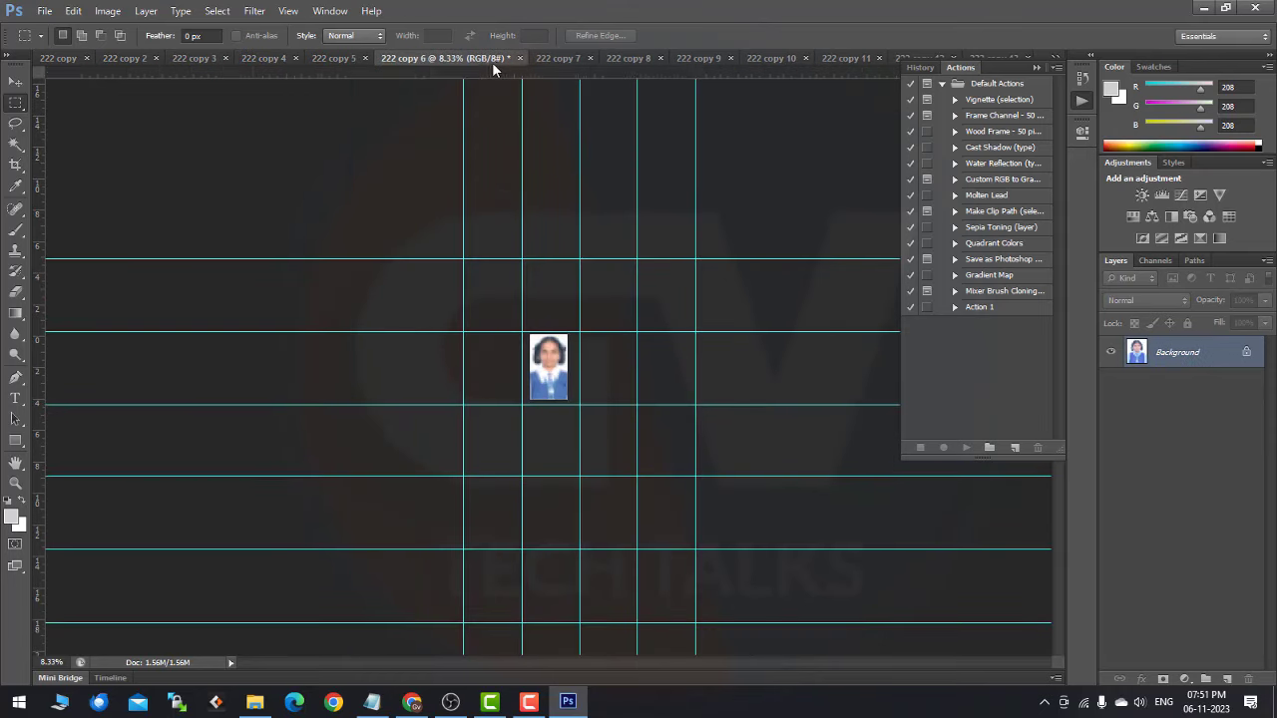
Check copies 7 through 11, then return to 222 copy 9
{"action": "left_click", "coordinate": [565, 62]}
{"action": "left_click", "coordinate": [629, 60]}
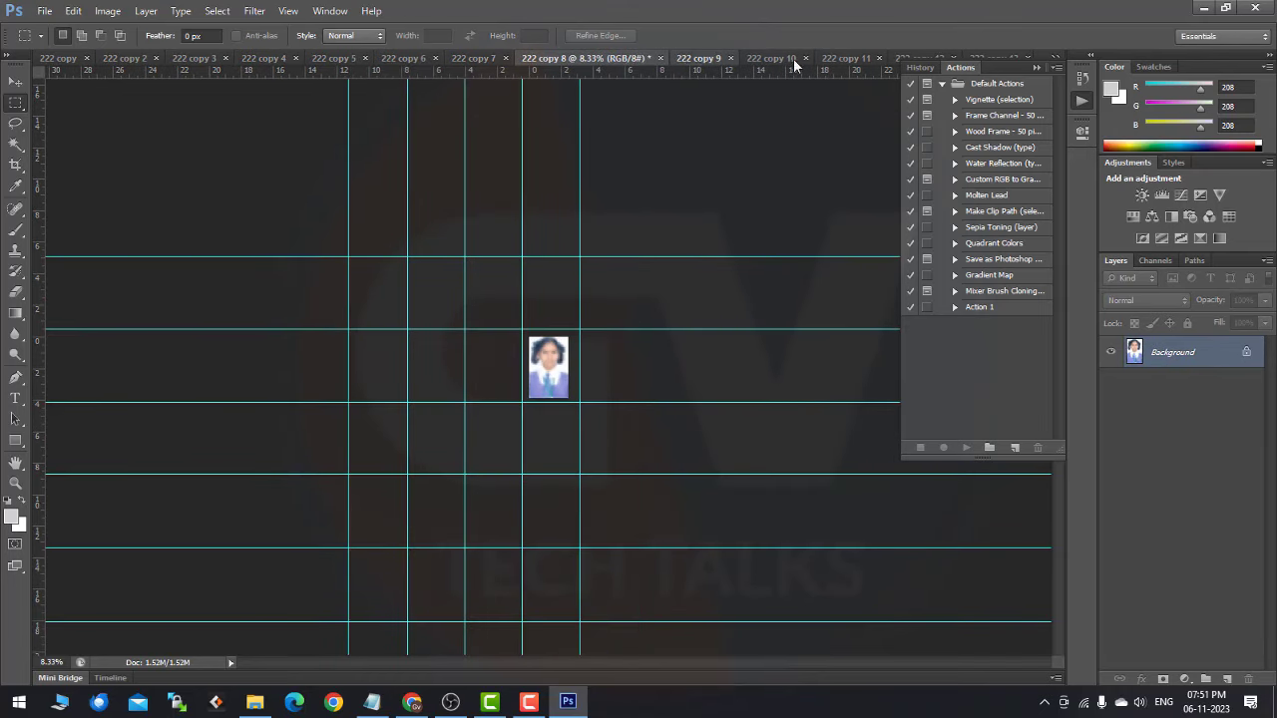
{"action": "left_click", "coordinate": [698, 61]}
{"action": "left_click", "coordinate": [771, 60]}
{"action": "left_click", "coordinate": [850, 60]}
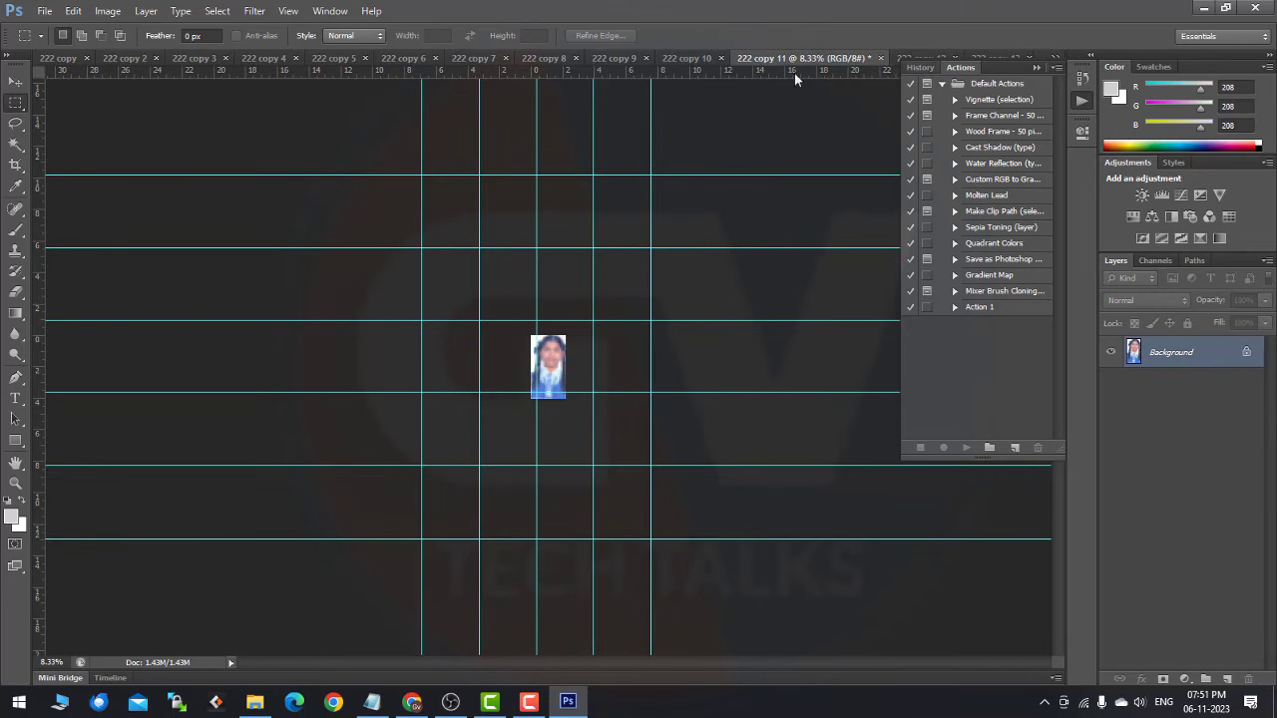
{"action": "left_click", "coordinate": [616, 60]}
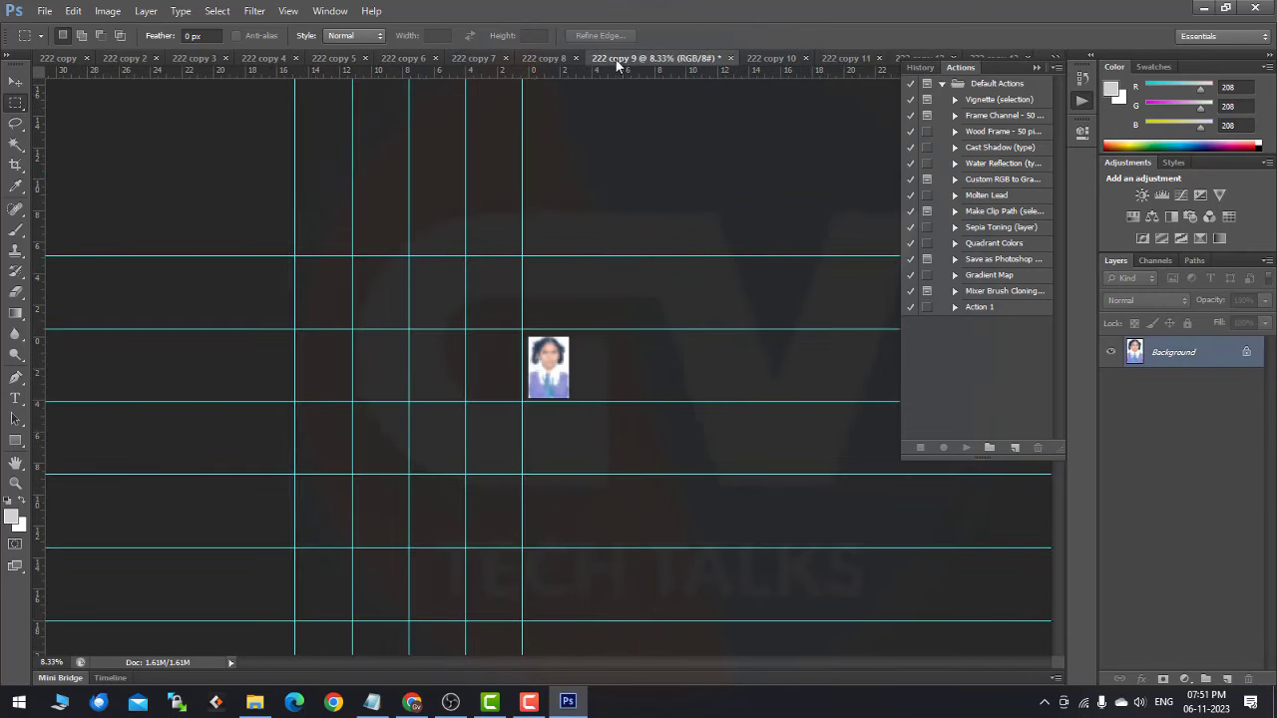
{"action": "left_click", "coordinate": [44, 12]}
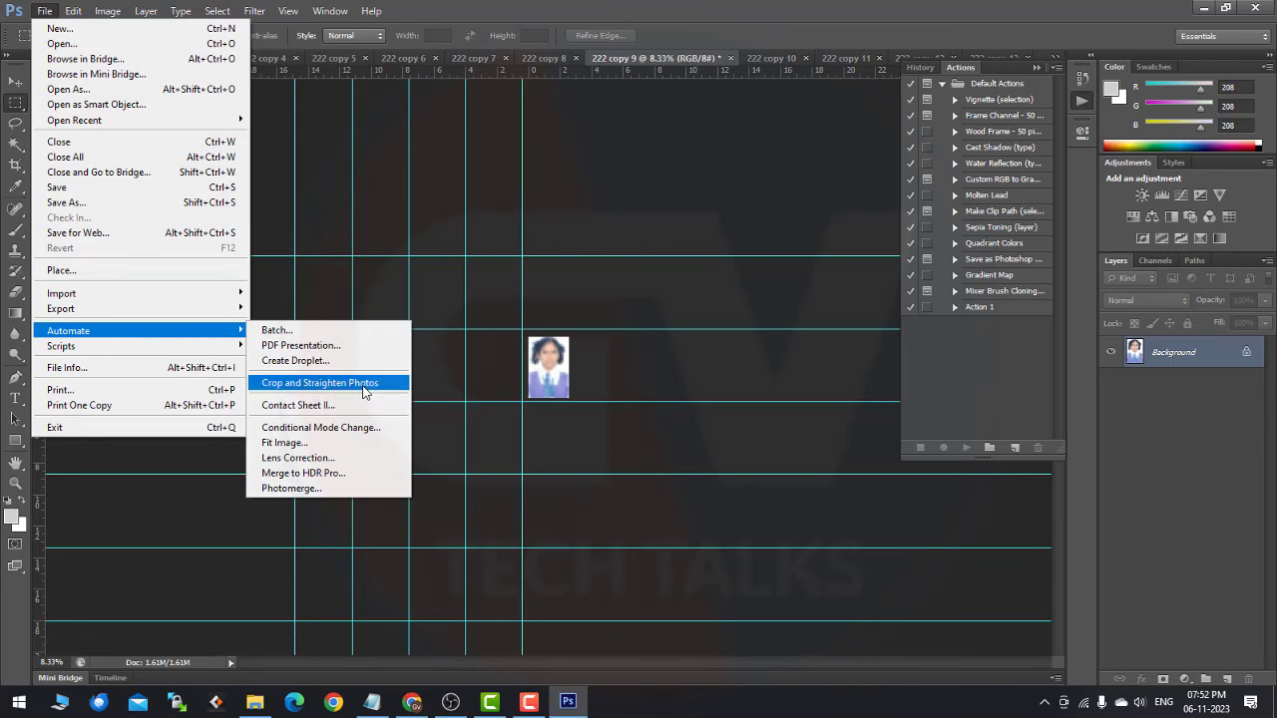
Close all split photo documents, applying one save-prompt answer to every document
{"action": "left_click", "coordinate": [733, 7]}
{"action": "left_click", "coordinate": [44, 10]}
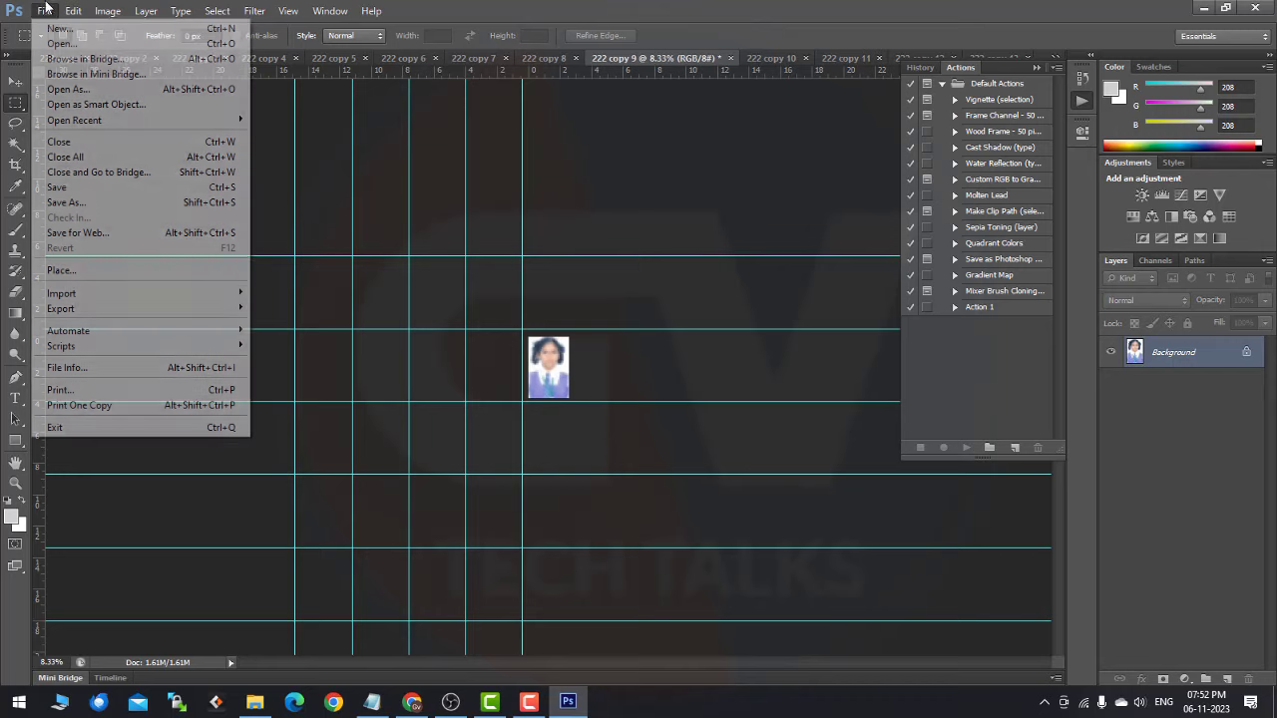
{"action": "left_click", "coordinate": [99, 158]}
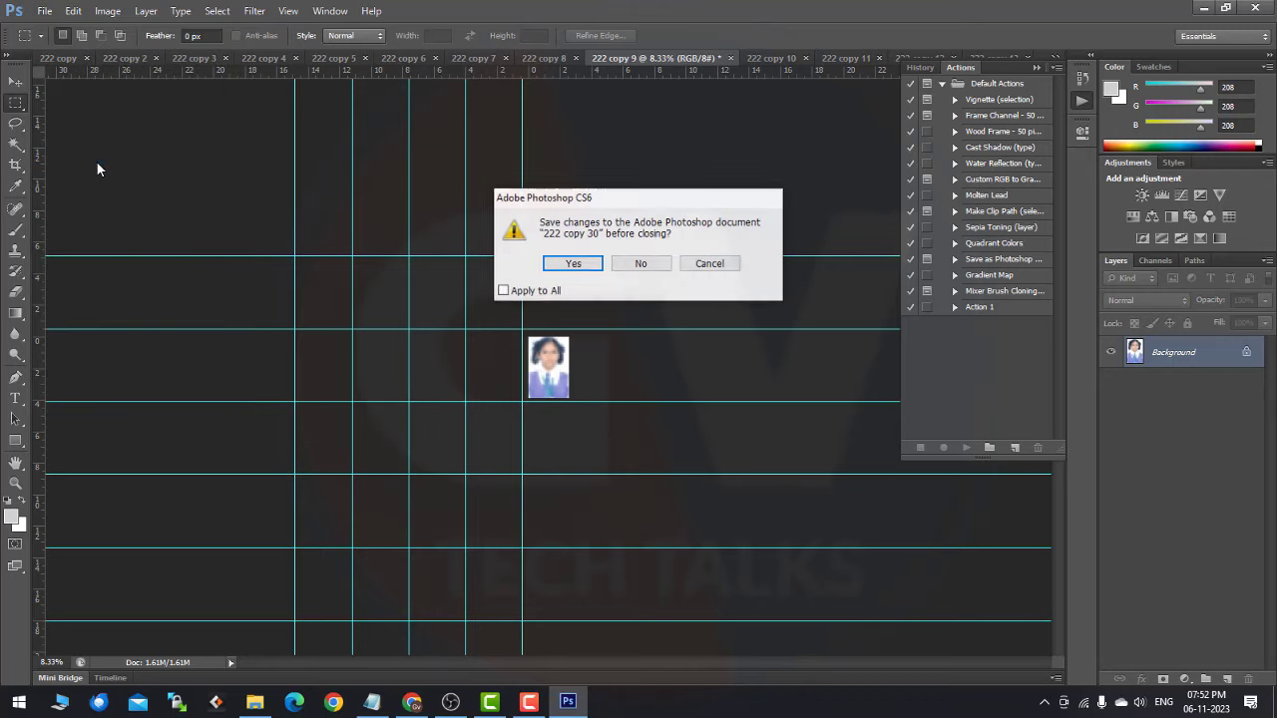
{"action": "left_click", "coordinate": [537, 291]}
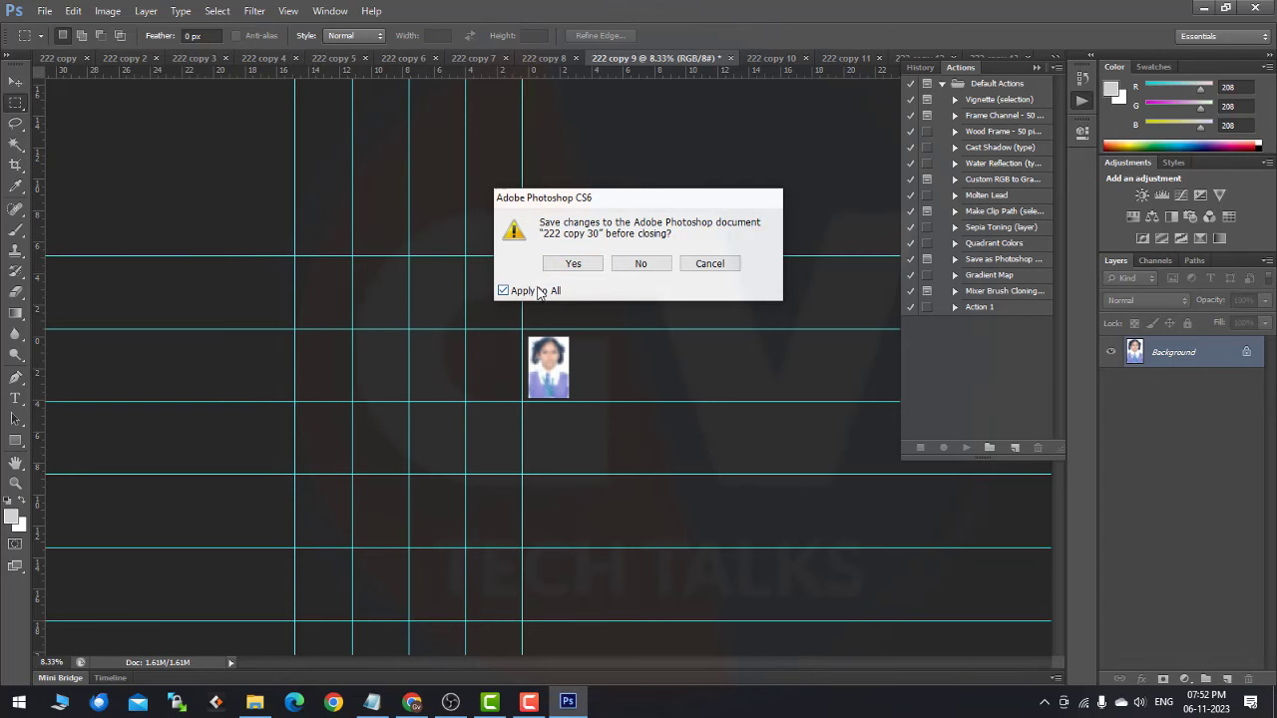
{"action": "left_click", "coordinate": [714, 268]}
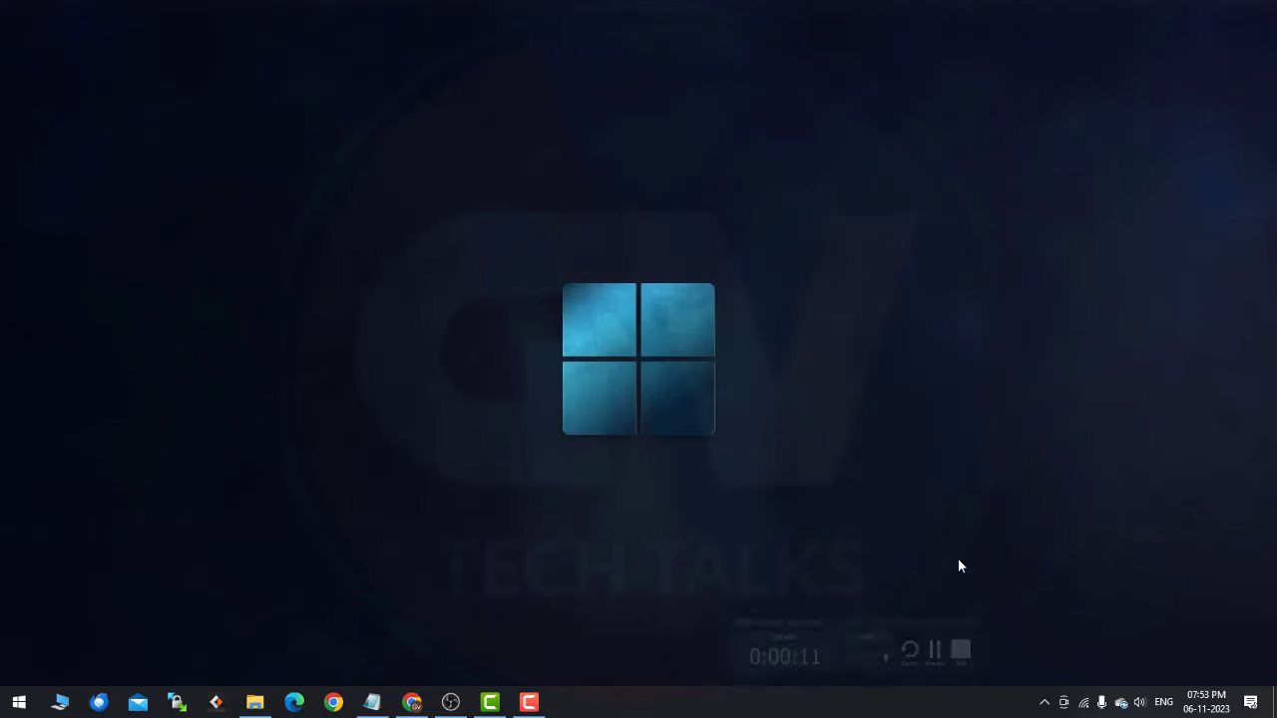
Launch GIMP 2.10.34 from the Start menu's Recently added list
{"action": "left_click", "coordinate": [3, 711]}
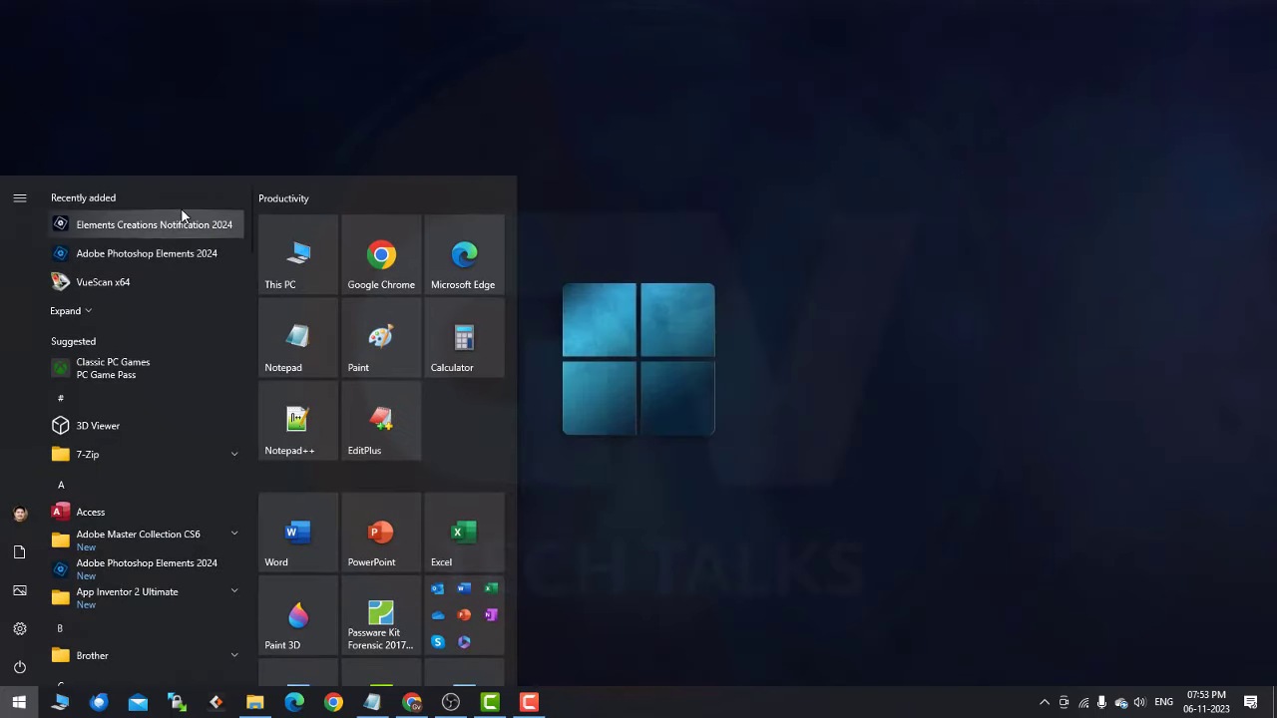
{"action": "scroll", "coordinate": [102, 238], "scroll_direction": "down", "scroll_amount": 3}
{"action": "left_click", "coordinate": [102, 237]}
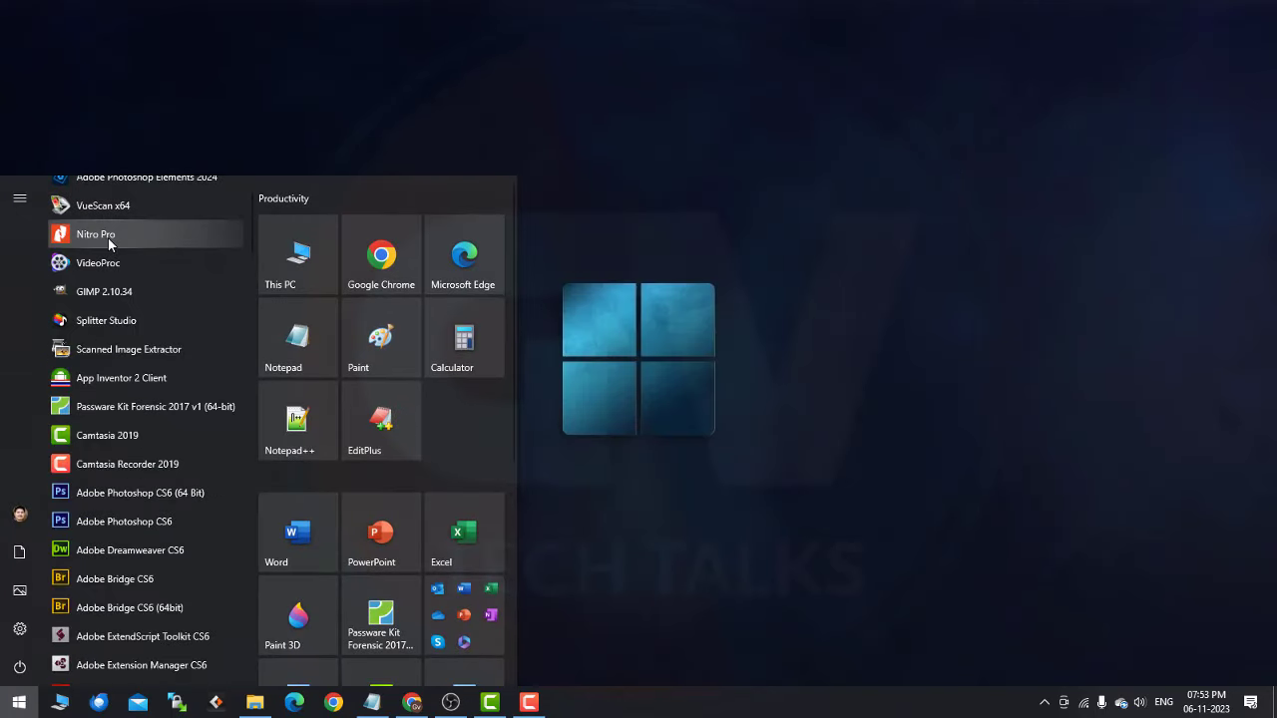
{"action": "left_click", "coordinate": [190, 291]}
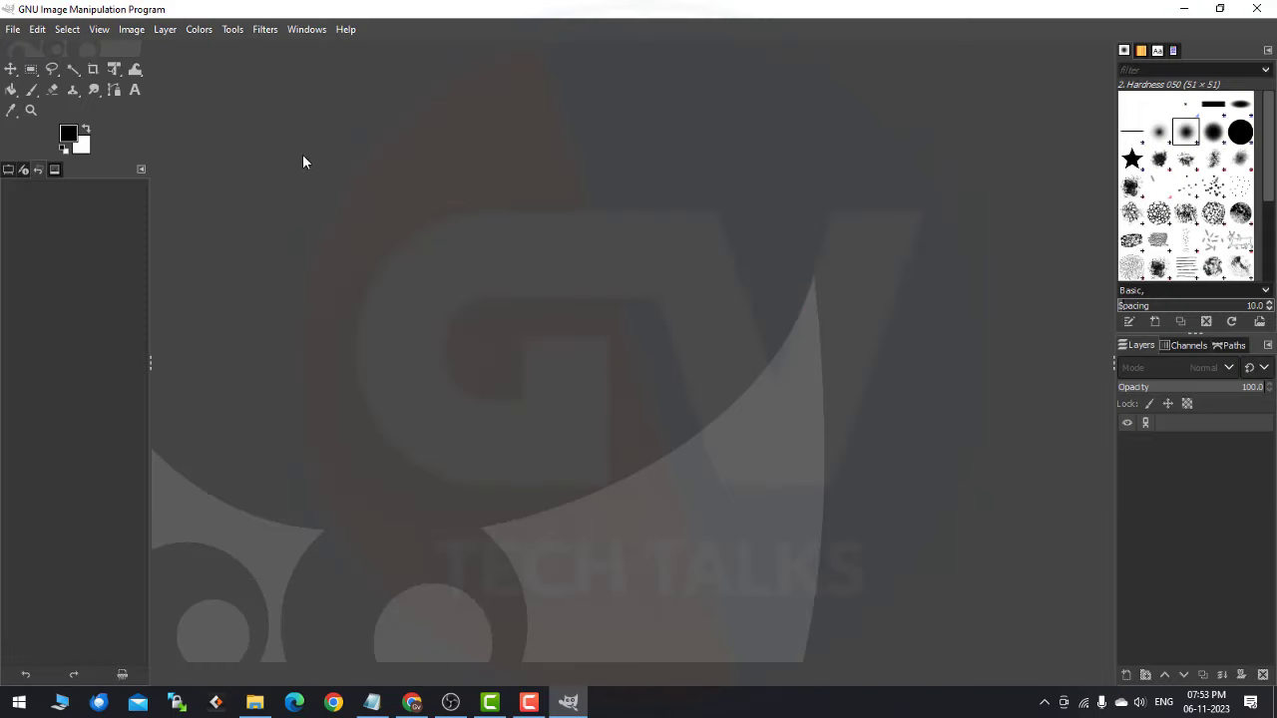
{"action": "left_click", "coordinate": [131, 29]}
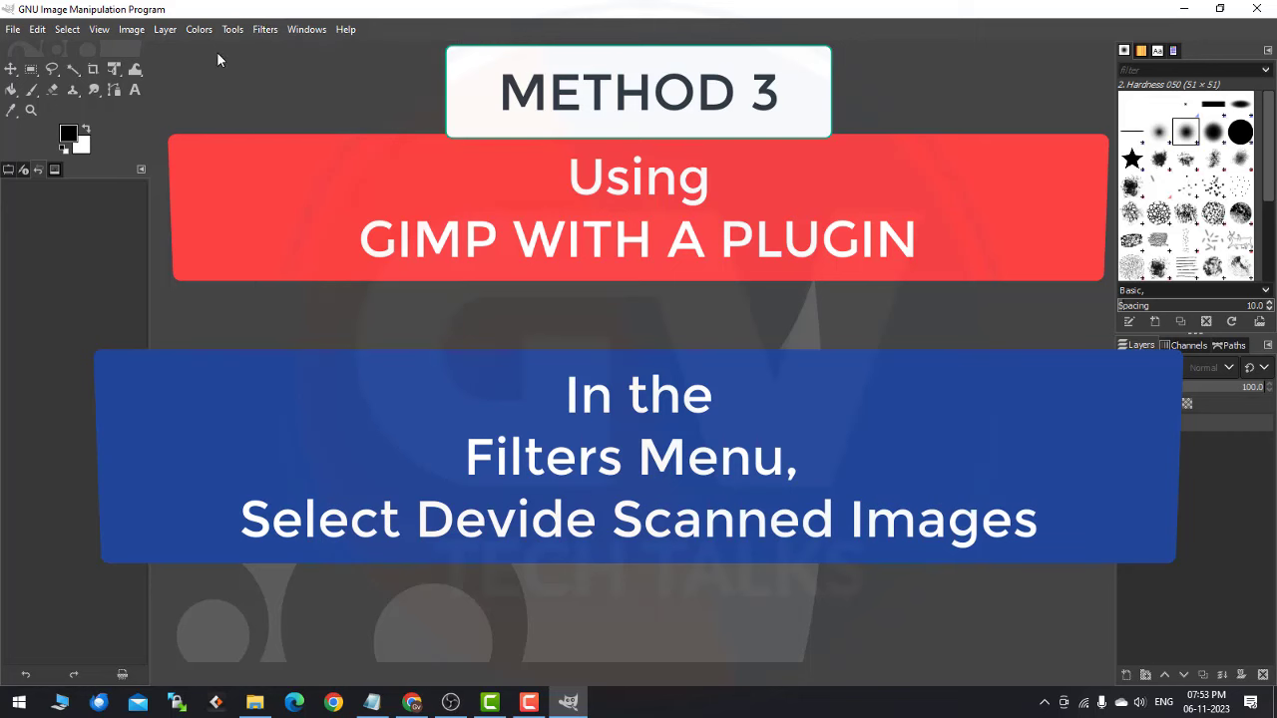
Open 222.jpg from the Desktop in GIMP and bring up the Filters menu
{"action": "left_click", "coordinate": [13, 29]}
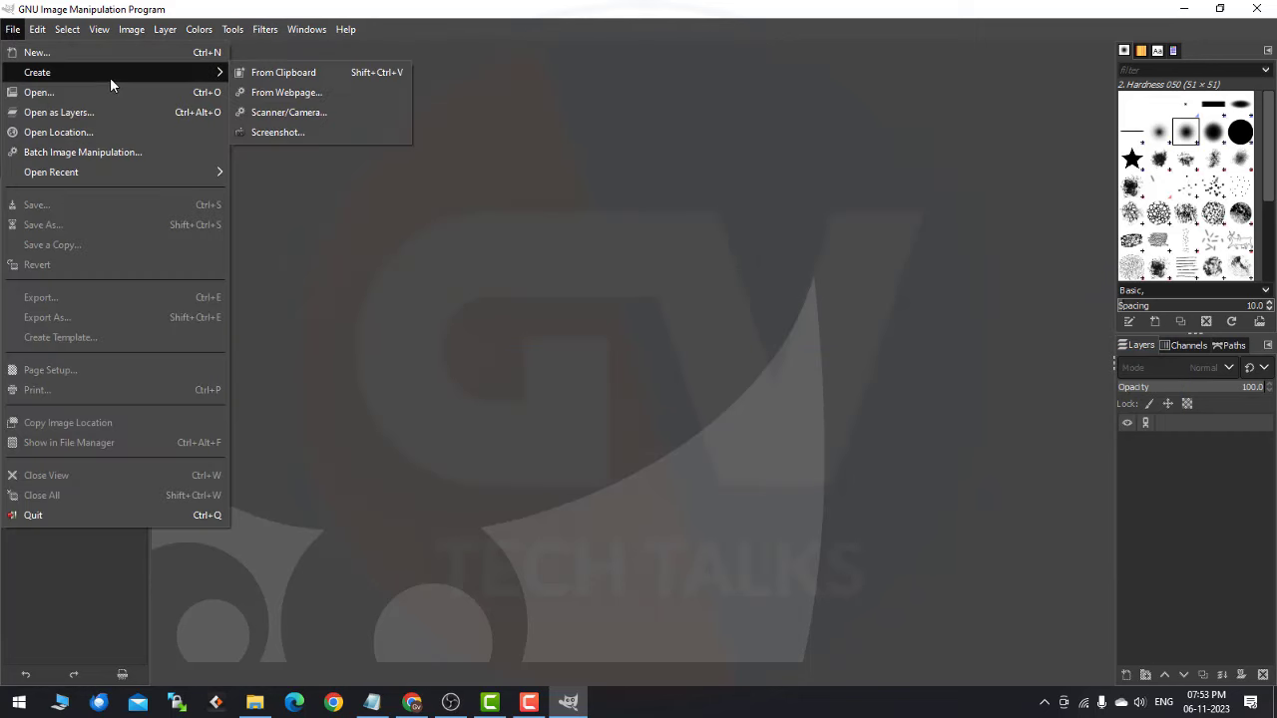
{"action": "left_click", "coordinate": [49, 93]}
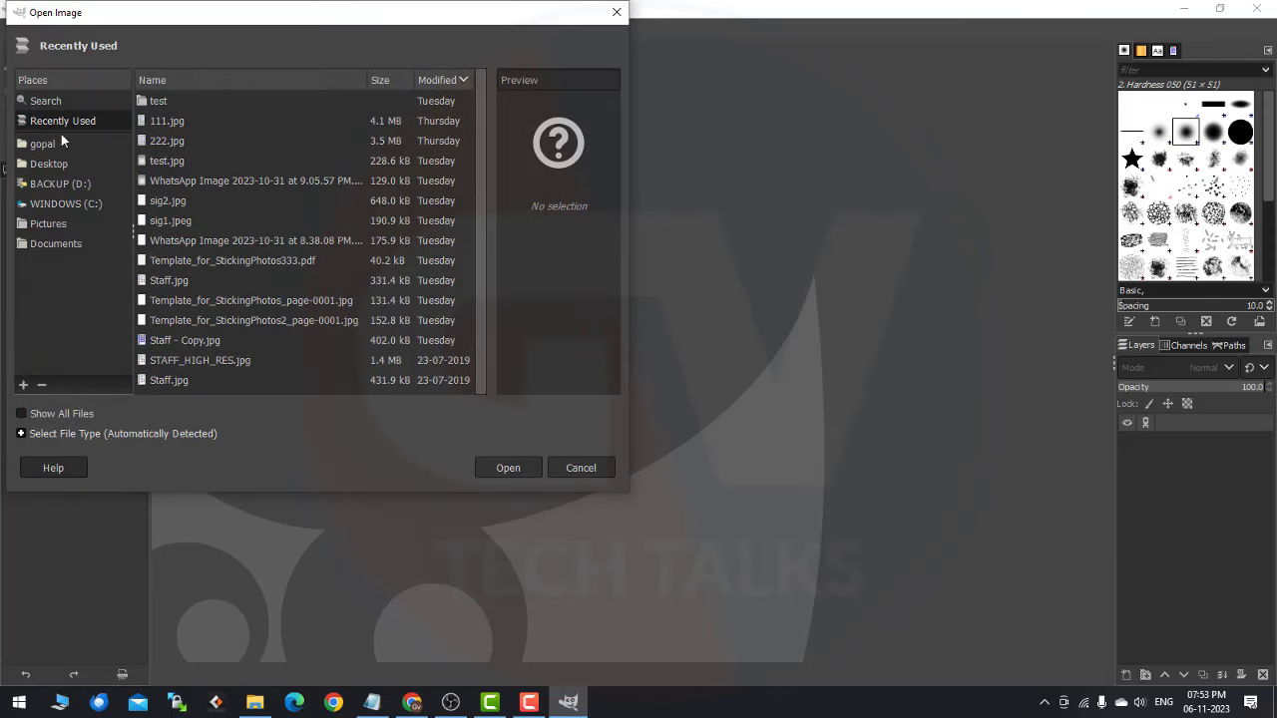
{"action": "left_click", "coordinate": [50, 166]}
{"action": "scroll", "coordinate": [374, 300], "scroll_direction": "down", "scroll_amount": 5}
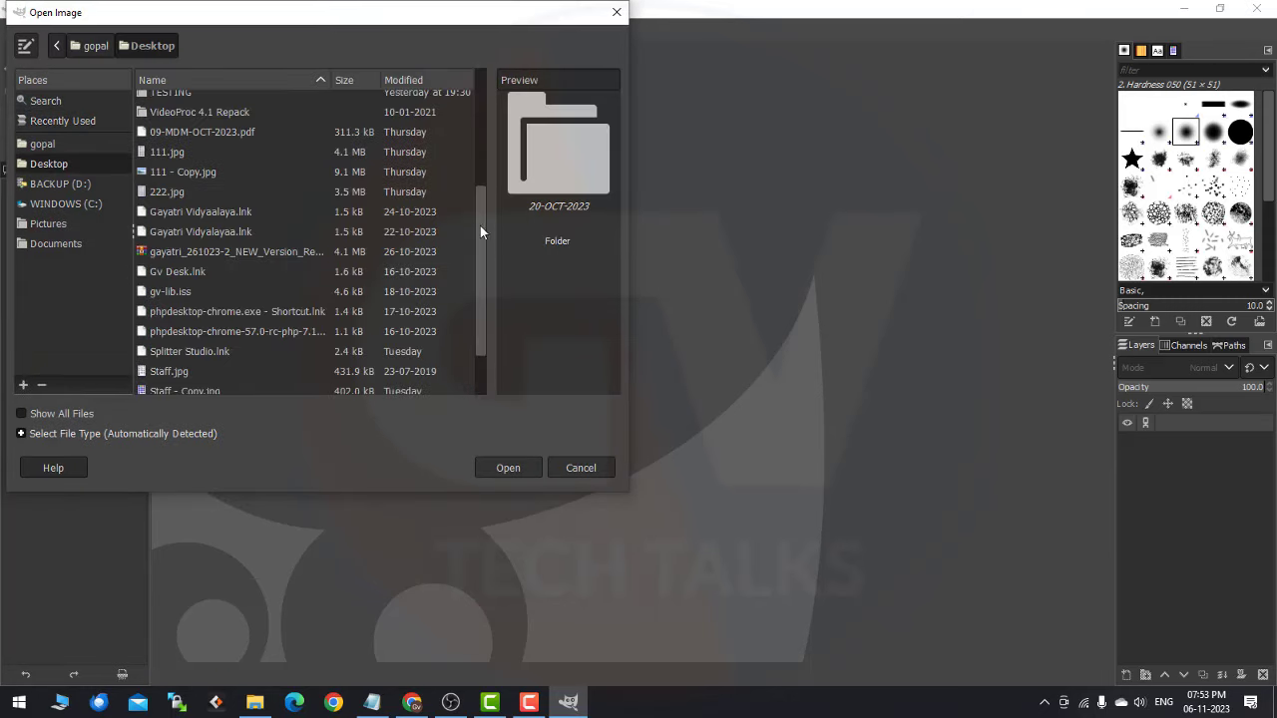
{"action": "scroll", "coordinate": [474, 293], "scroll_direction": "down", "scroll_amount": 3}
{"action": "scroll", "coordinate": [474, 297], "scroll_direction": "down", "scroll_amount": 2}
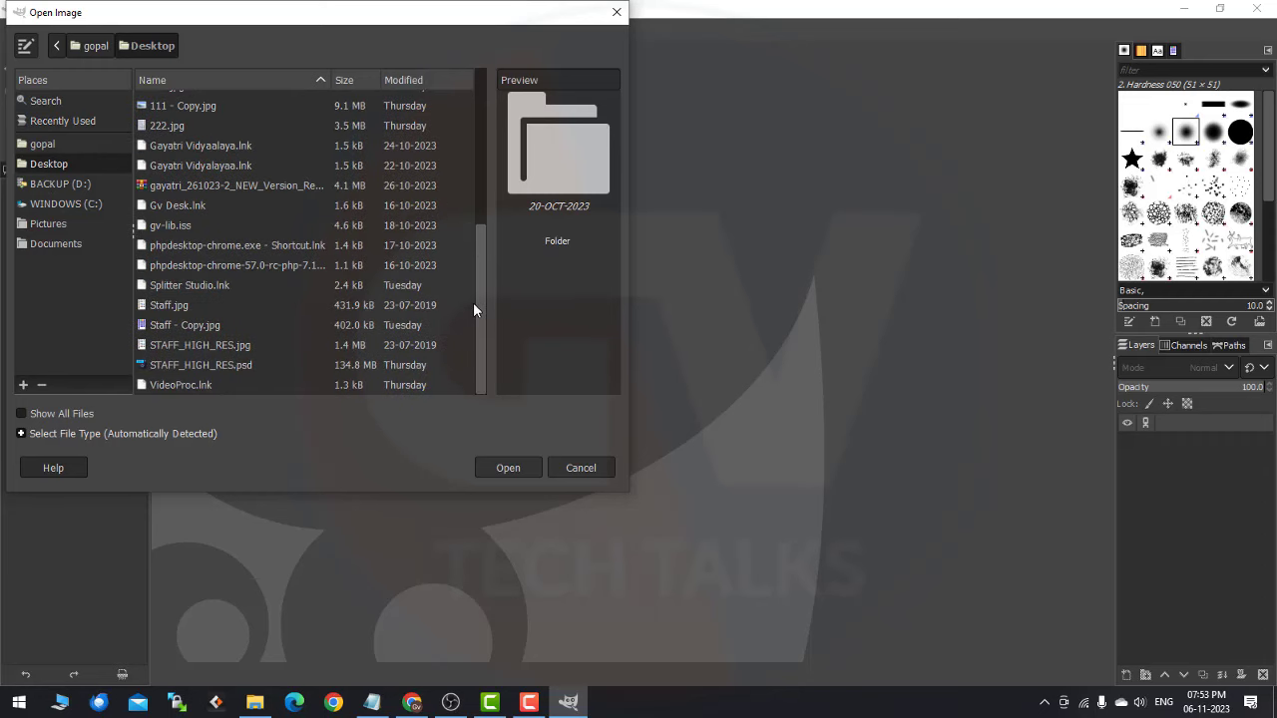
{"action": "scroll", "coordinate": [170, 289], "scroll_direction": "up", "scroll_amount": 3}
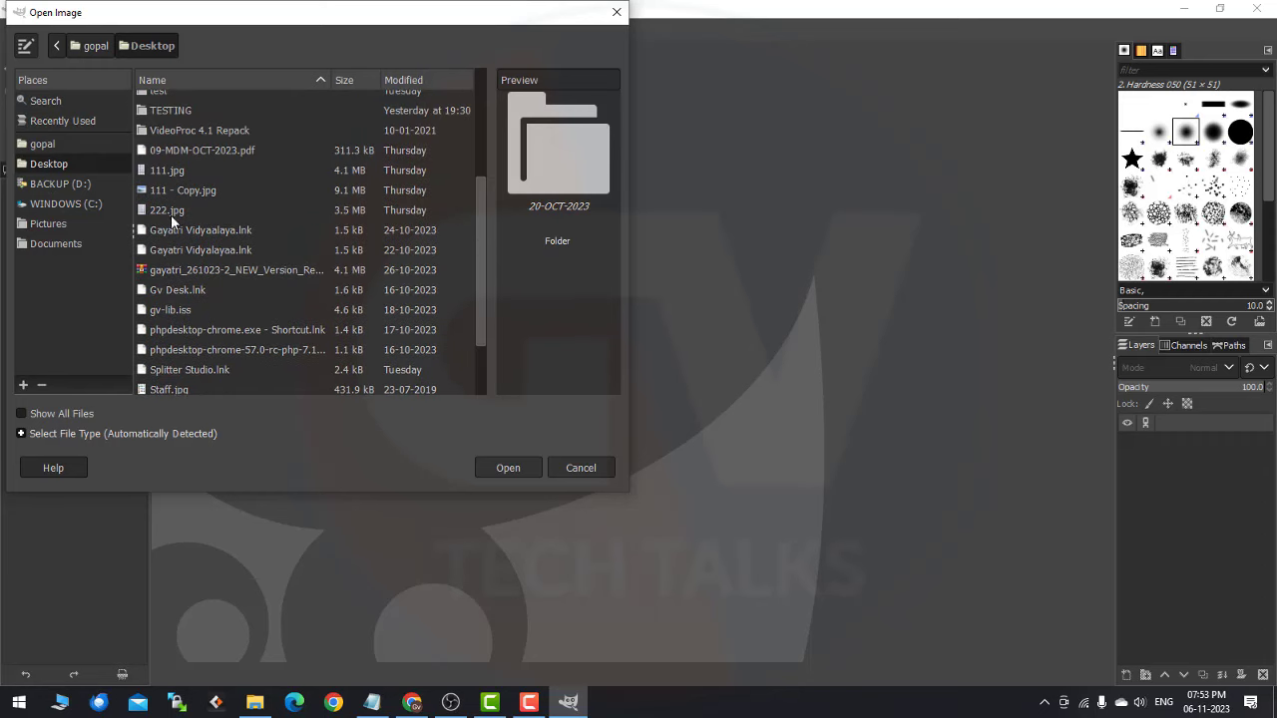
{"action": "left_click", "coordinate": [170, 211]}
{"action": "left_click", "coordinate": [508, 469]}
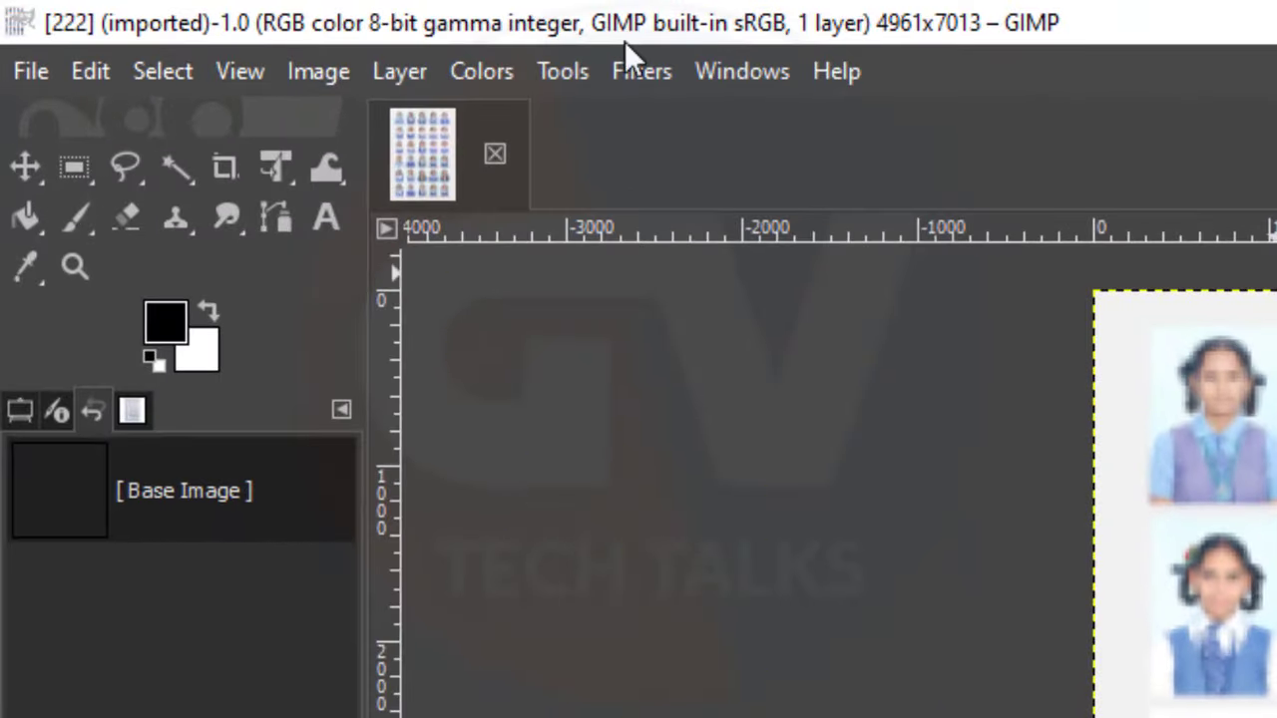
{"action": "left_click", "coordinate": [634, 75]}
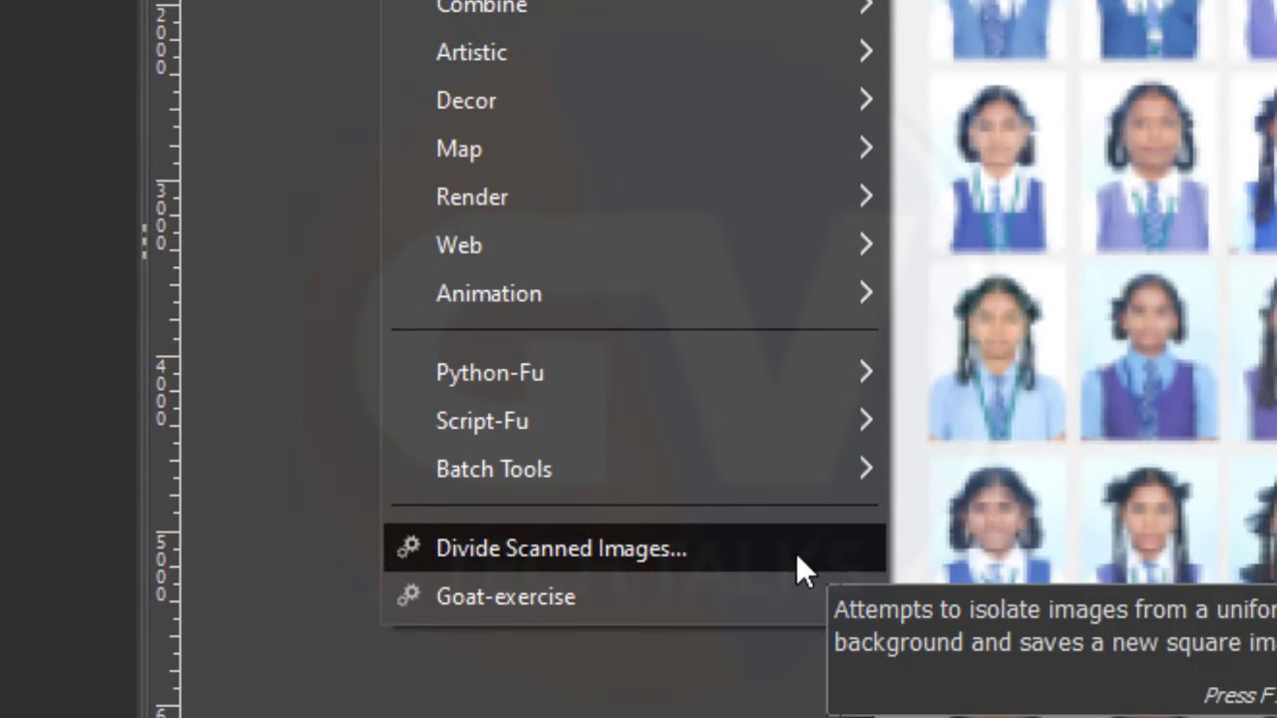
Run Divide Scanned Images on 222.jpg with Max number of items set to 30
{"action": "left_click", "coordinate": [796, 552]}
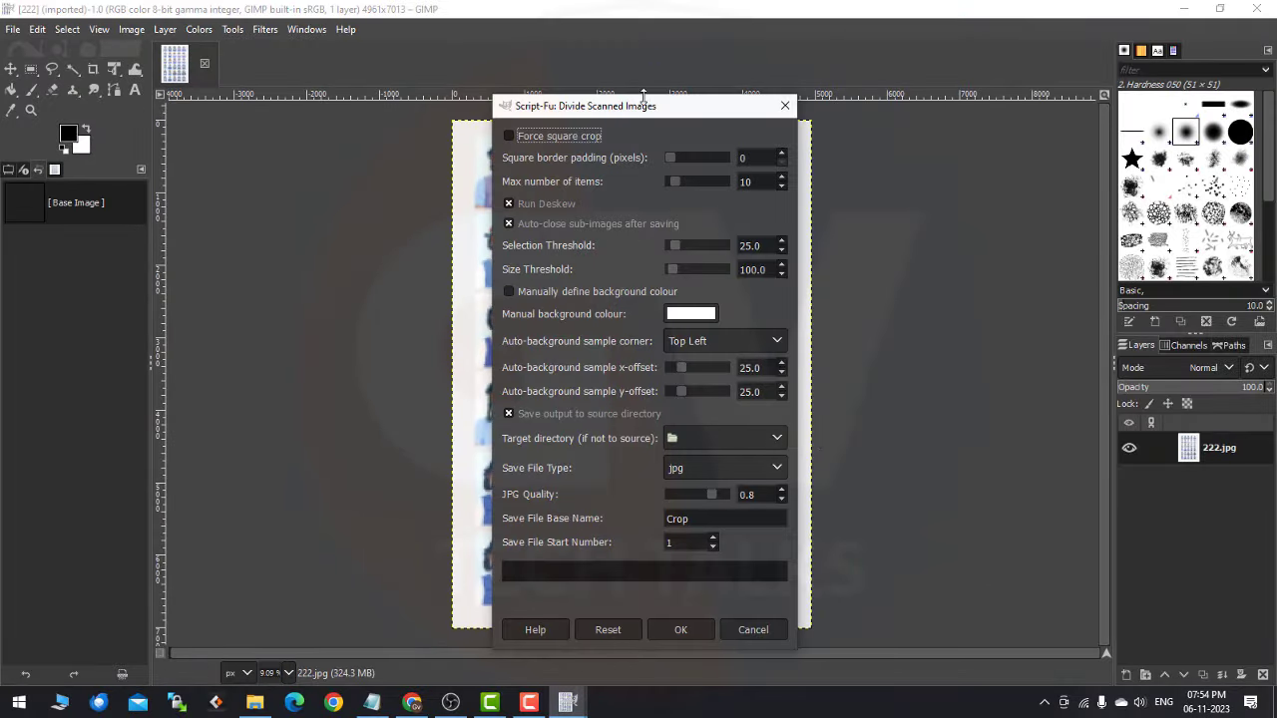
{"action": "left_click_drag", "start_coordinate": [636, 116], "coordinate": [946, 101]}
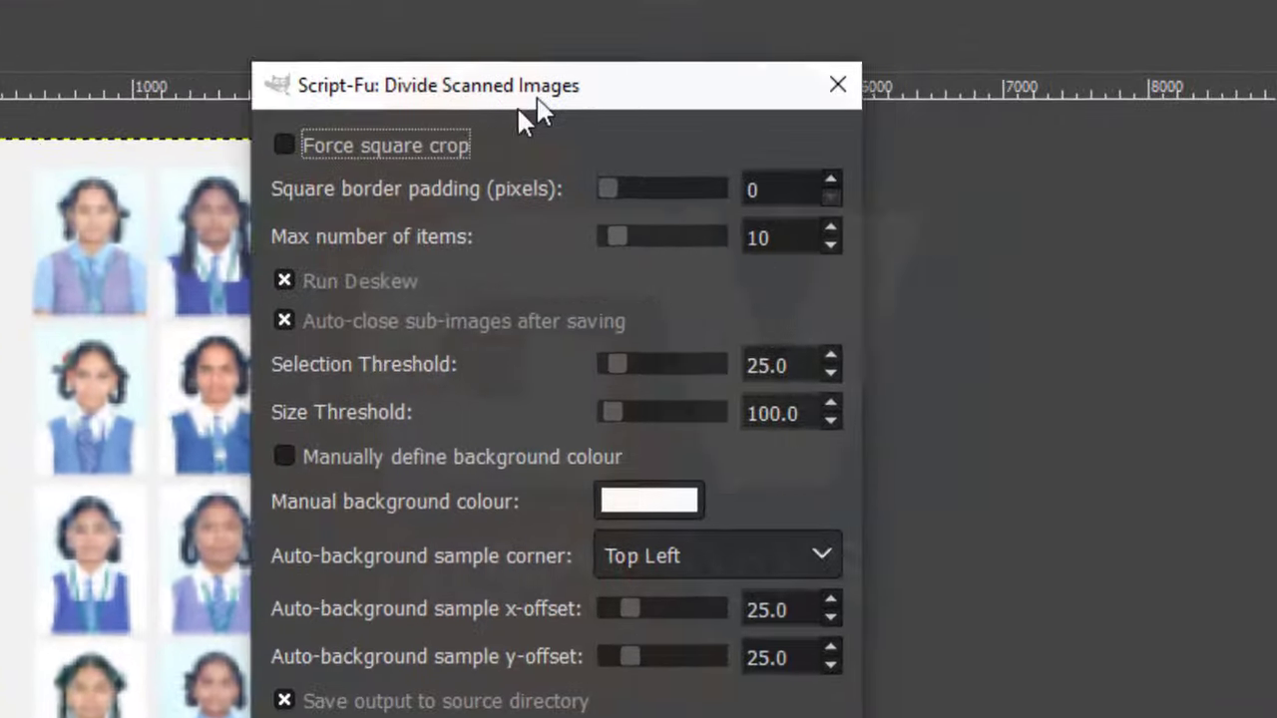
{"action": "left_click_drag", "start_coordinate": [516, 106], "coordinate": [805, 82]}
{"action": "double_click", "coordinate": [1083, 212]}
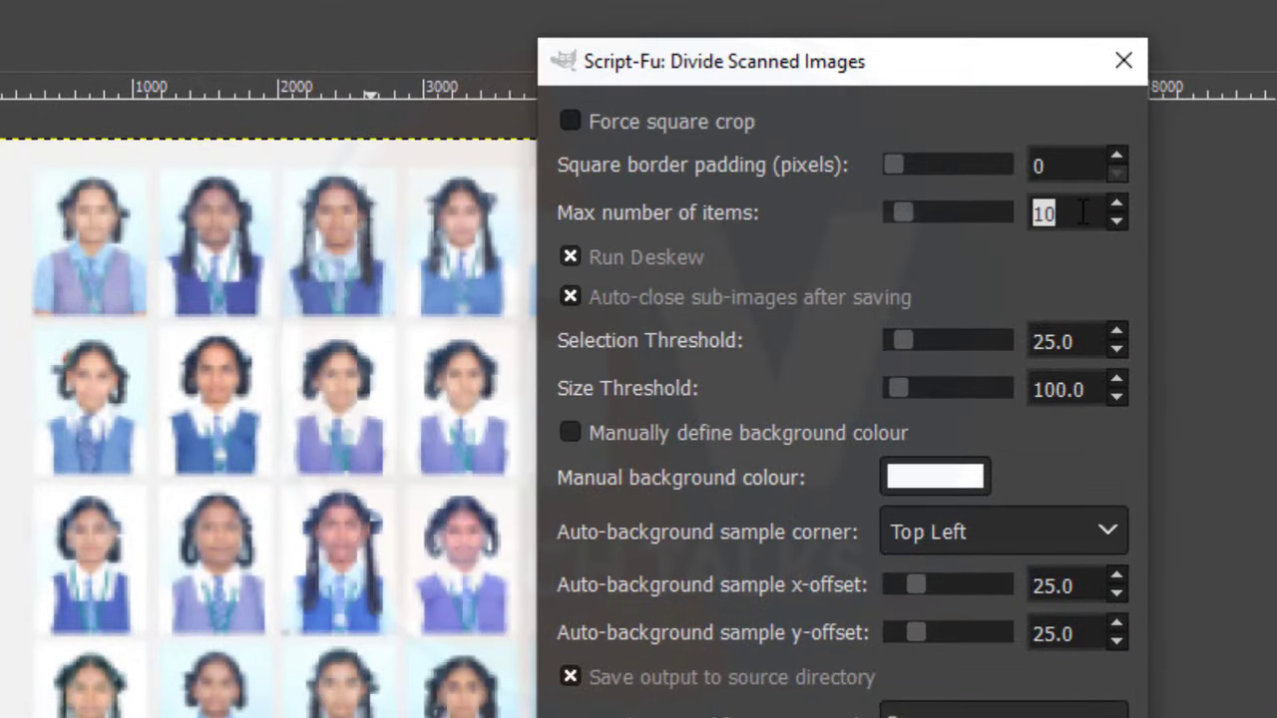
{"action": "type", "text": "30"}
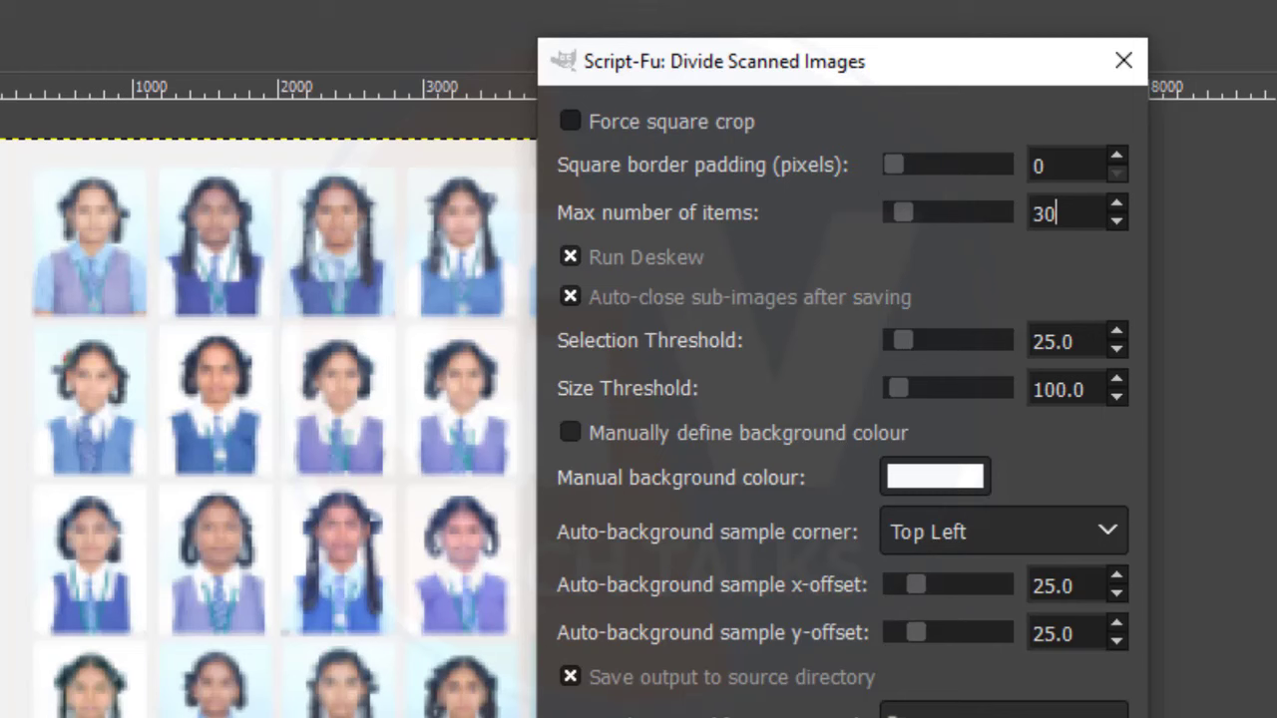
{"action": "key", "text": "Return"}
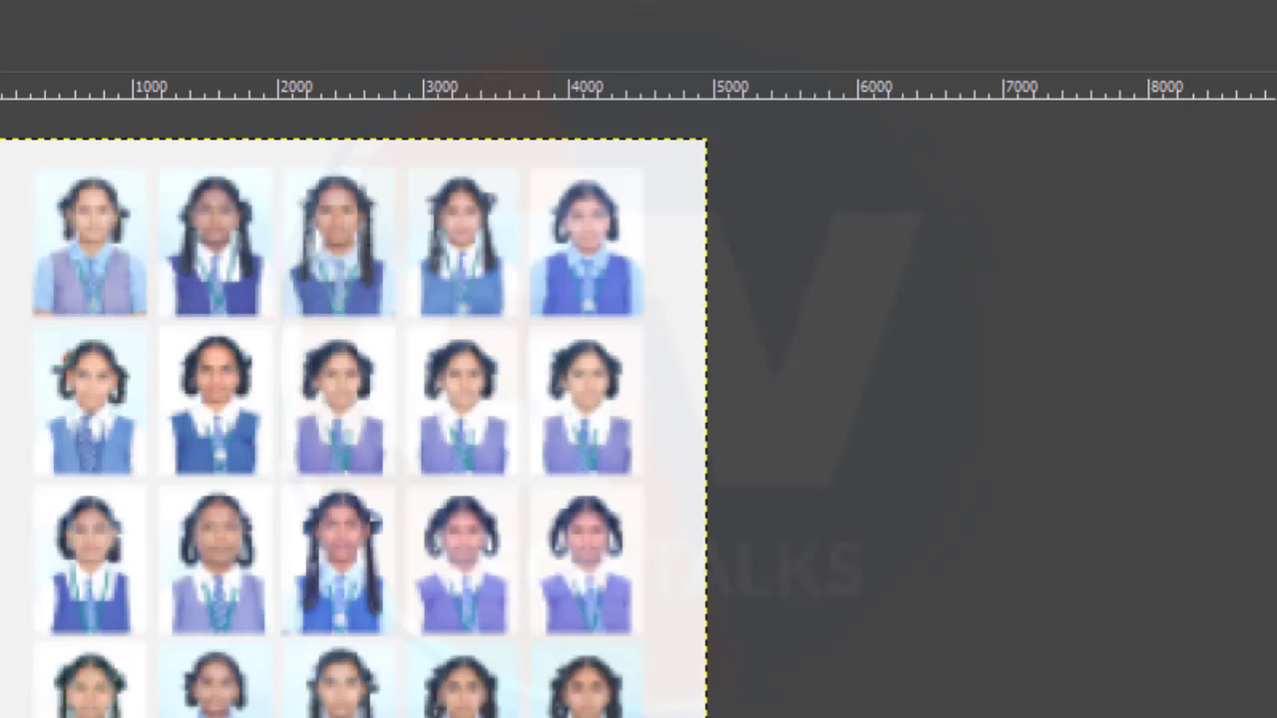
{"action": "key", "text": "alt+r"}
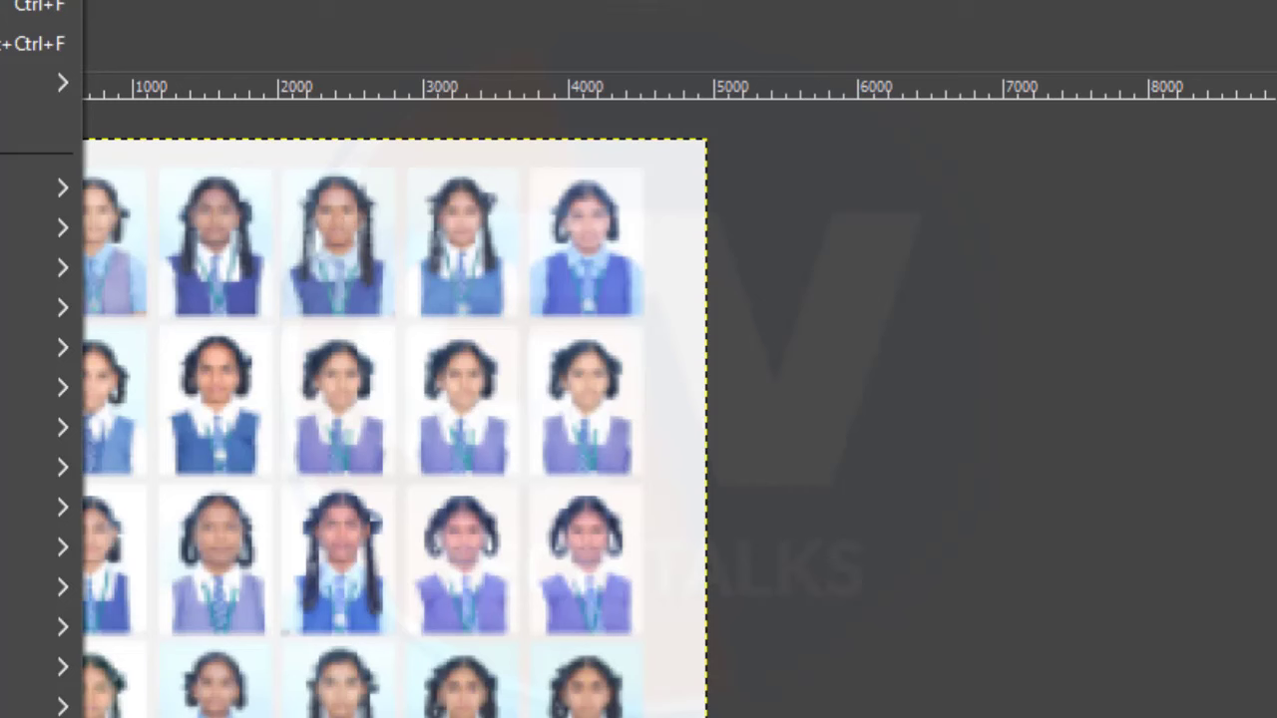
{"action": "left_click", "coordinate": [446, 33]}
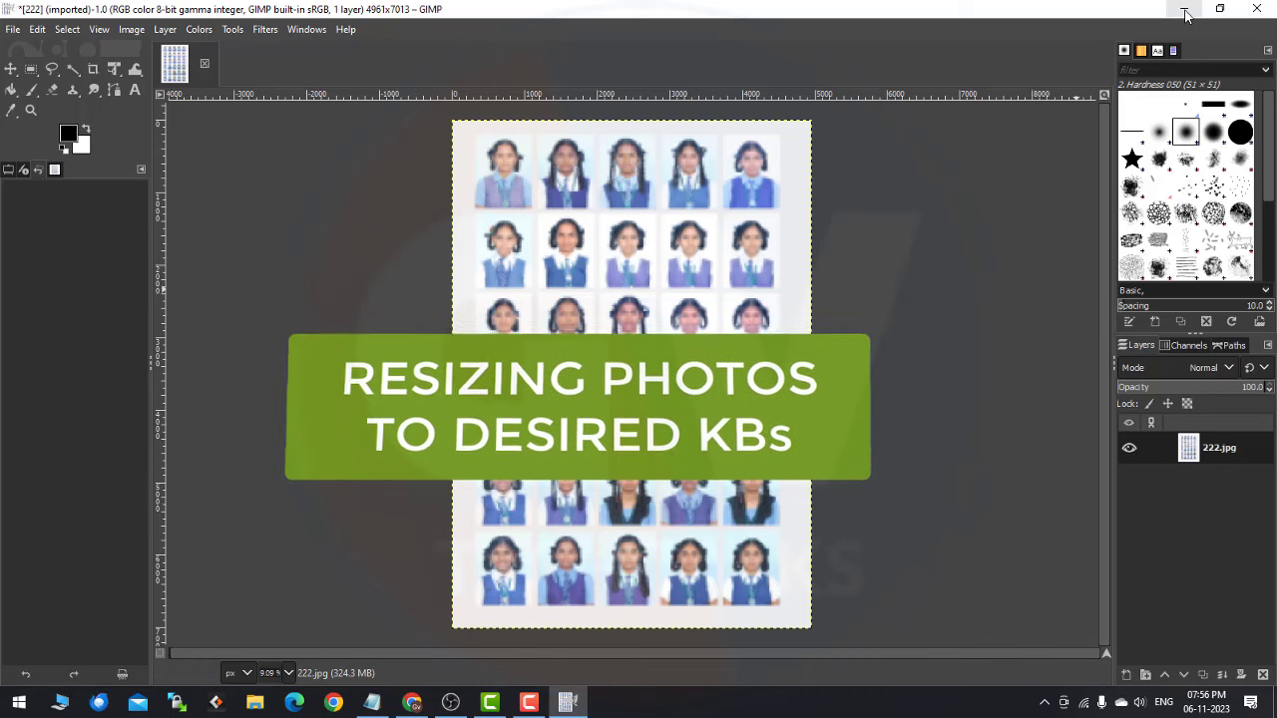
Minimize GIMP and open reducephotosize.com's resizer page for 30kb–40kb SSC photos
{"action": "left_click", "coordinate": [1184, 14]}
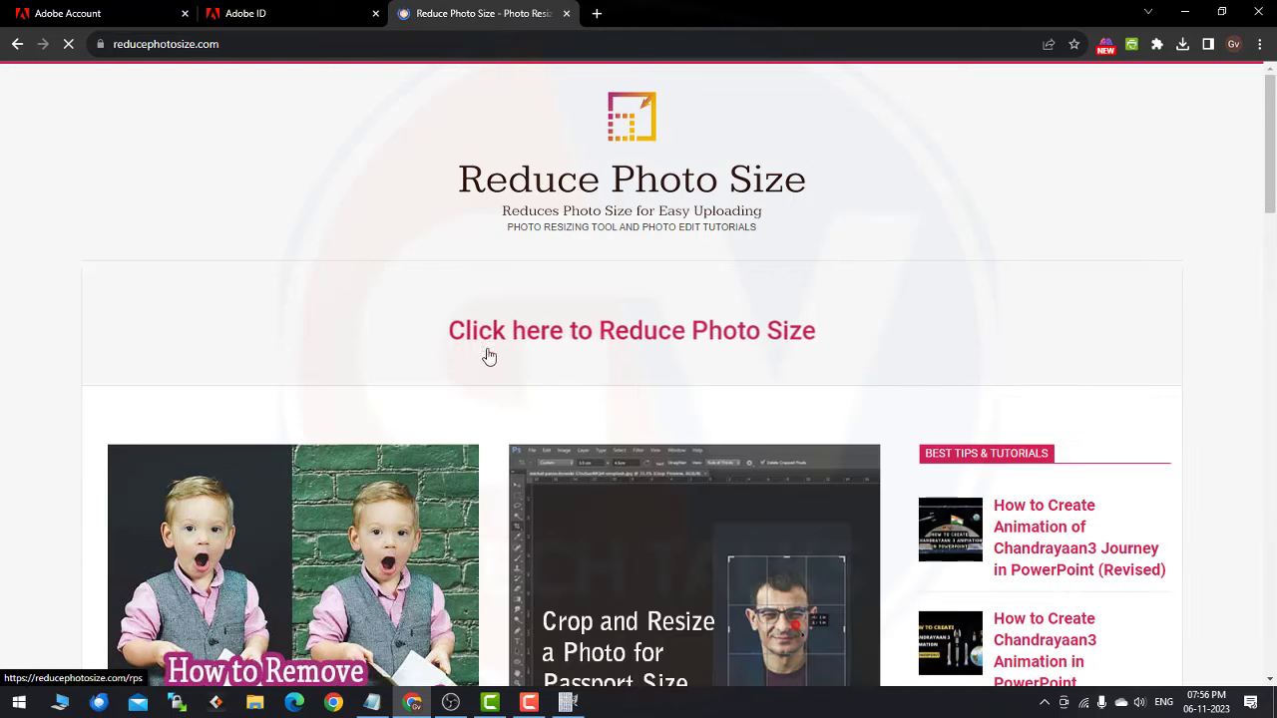
{"action": "left_click", "coordinate": [664, 339]}
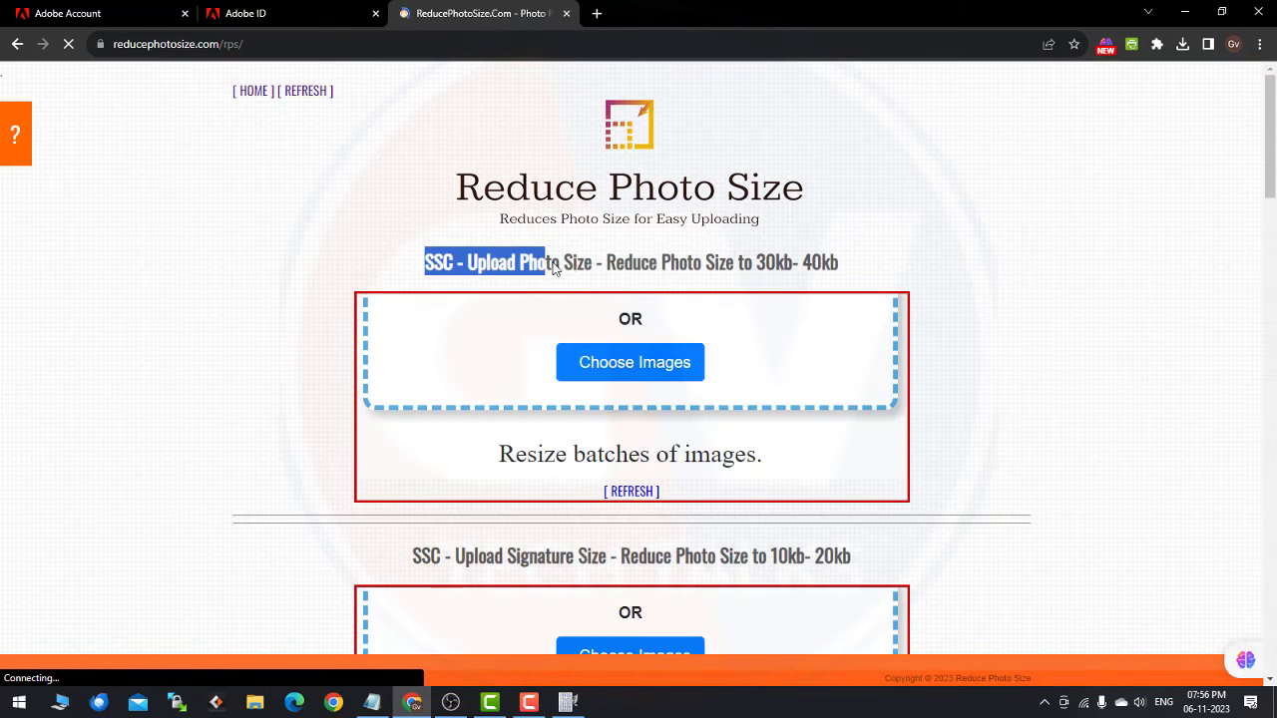
{"action": "left_click_drag", "start_coordinate": [422, 268], "coordinate": [599, 266]}
{"action": "scroll", "coordinate": [395, 569], "scroll_direction": "down", "scroll_amount": 8}
{"action": "scroll", "coordinate": [395, 569], "scroll_direction": "down", "scroll_amount": 5}
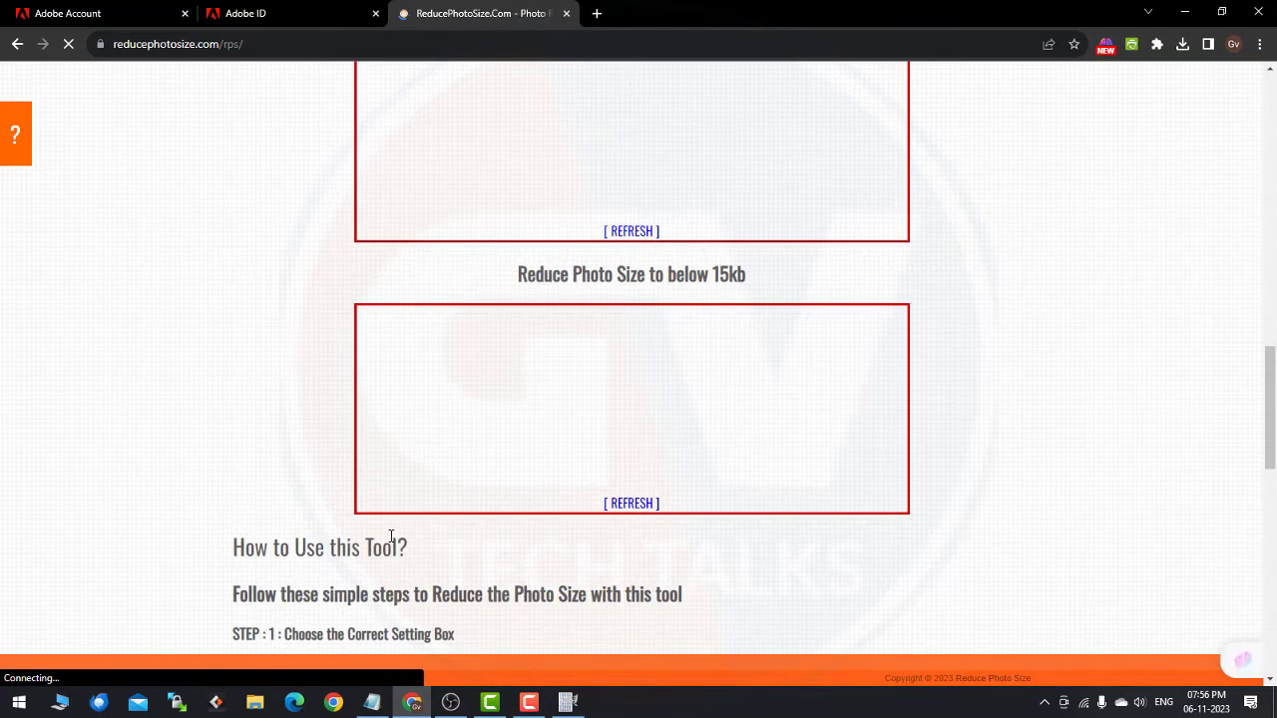
{"action": "scroll", "coordinate": [176, 456], "scroll_direction": "up", "scroll_amount": 10}
{"action": "scroll", "coordinate": [137, 493], "scroll_direction": "up", "scroll_amount": 15}
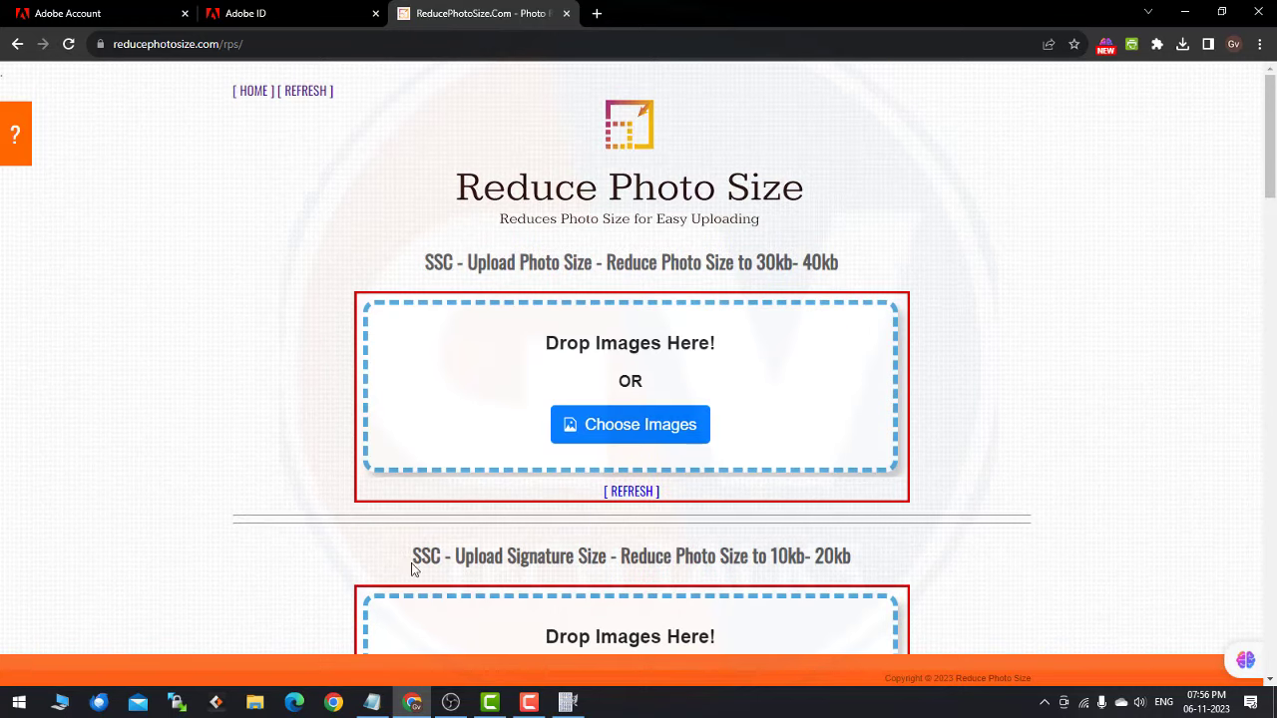
{"action": "left_click_drag", "start_coordinate": [413, 555], "coordinate": [656, 559]}
{"action": "left_click", "coordinate": [168, 449]}
Upload 222 copy 2.jpg through 222 copy 31.jpg to the 30kb–40kb resizer
{"action": "left_click", "coordinate": [658, 427]}
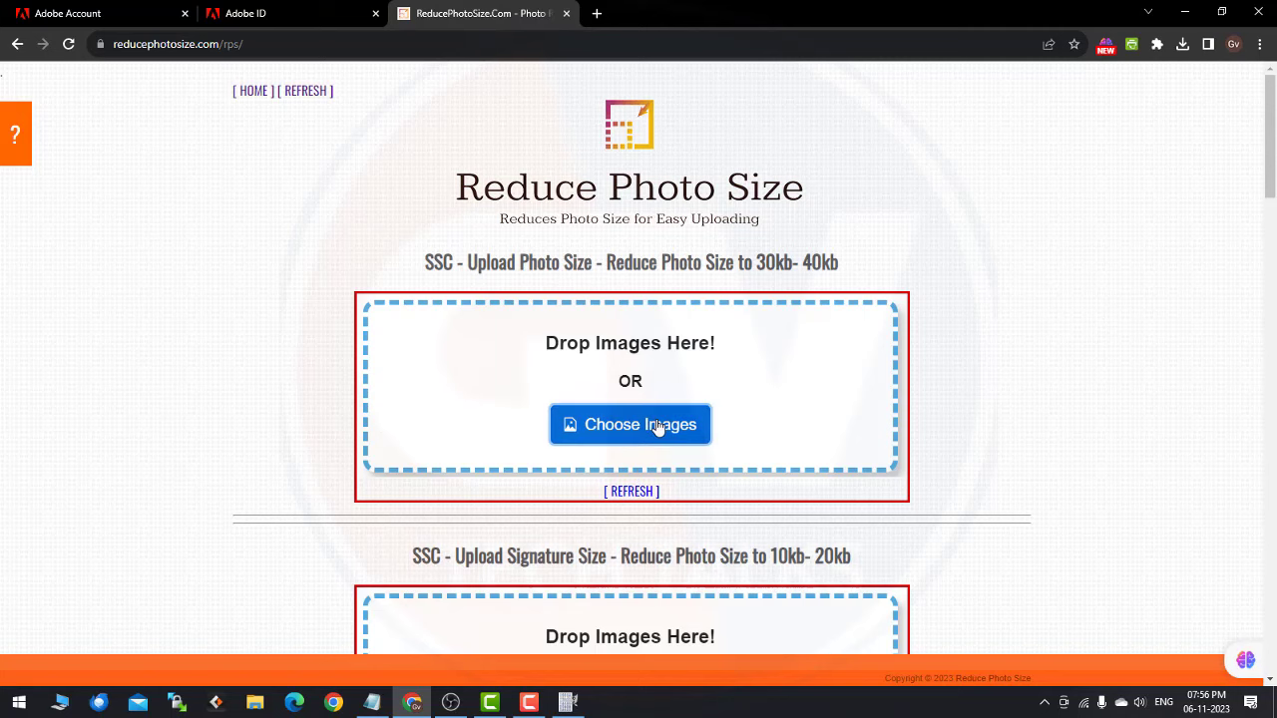
{"action": "left_click", "coordinate": [283, 152]}
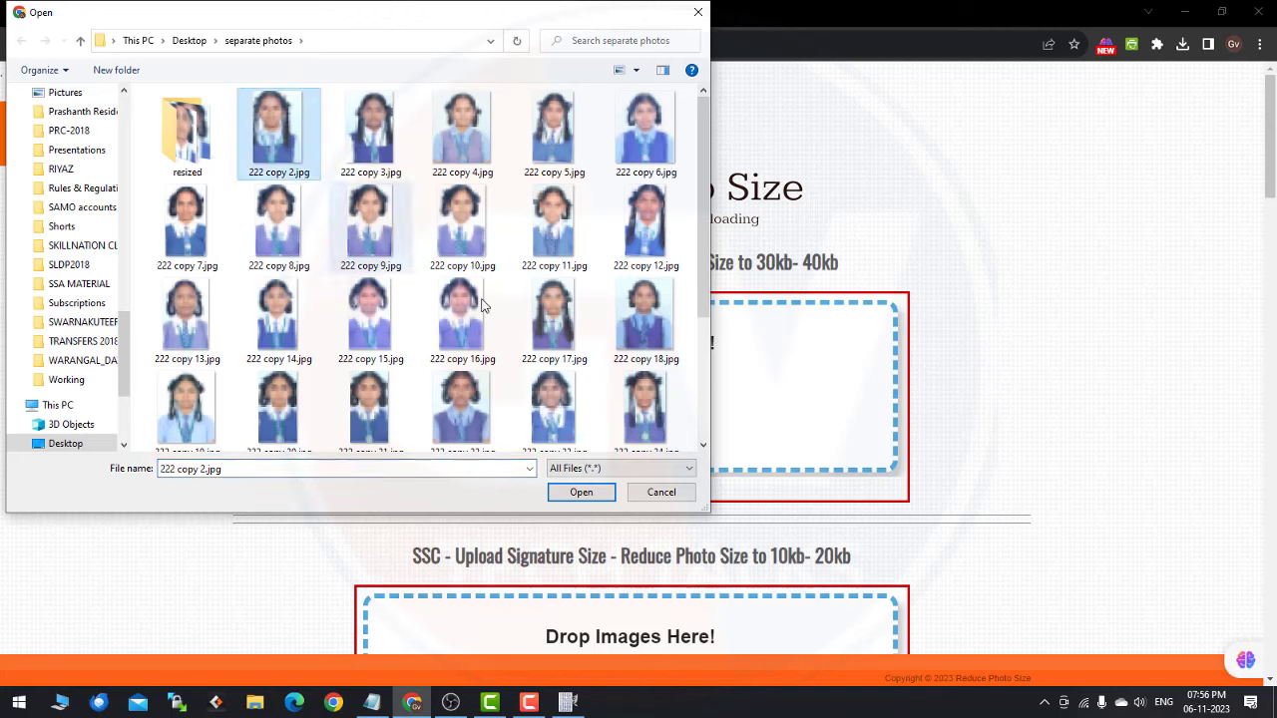
{"action": "scroll", "coordinate": [280, 300], "scroll_direction": "down", "scroll_amount": 3}
{"action": "left_click", "coordinate": [205, 424], "text": "shift"}
{"action": "left_click", "coordinate": [581, 492]}
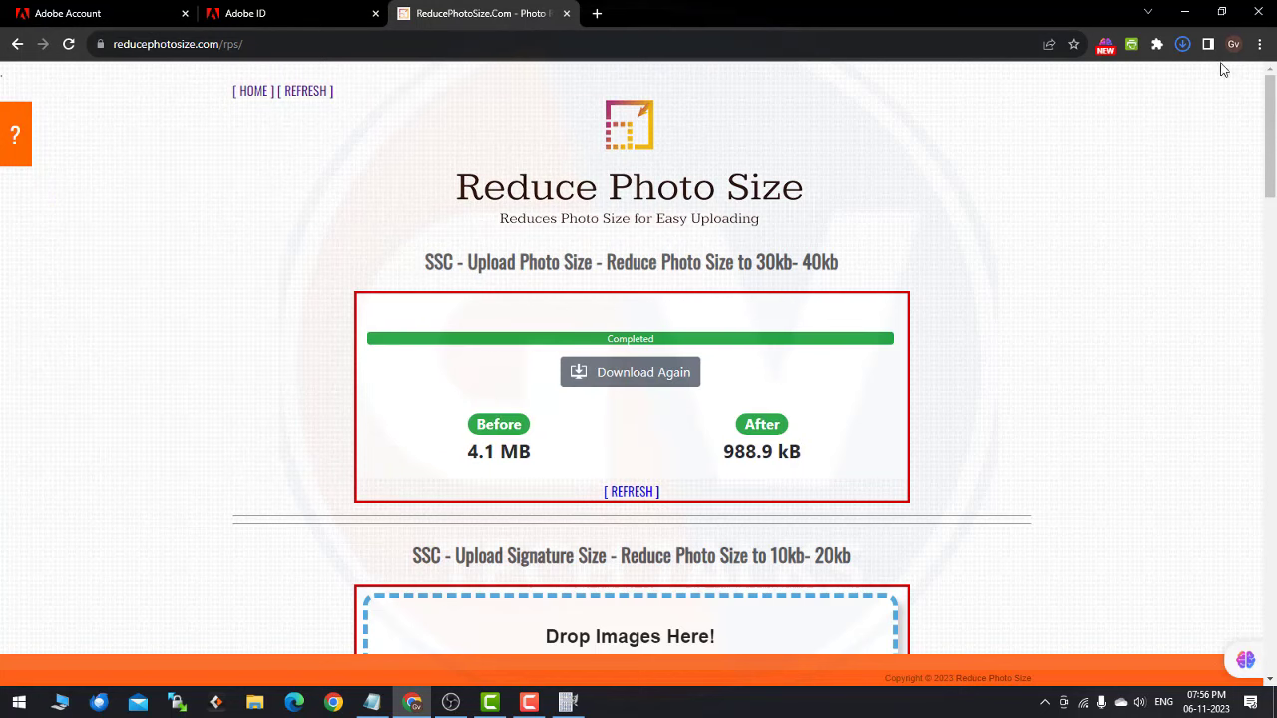
{"action": "mouse_move", "coordinate": [1042, 84]}
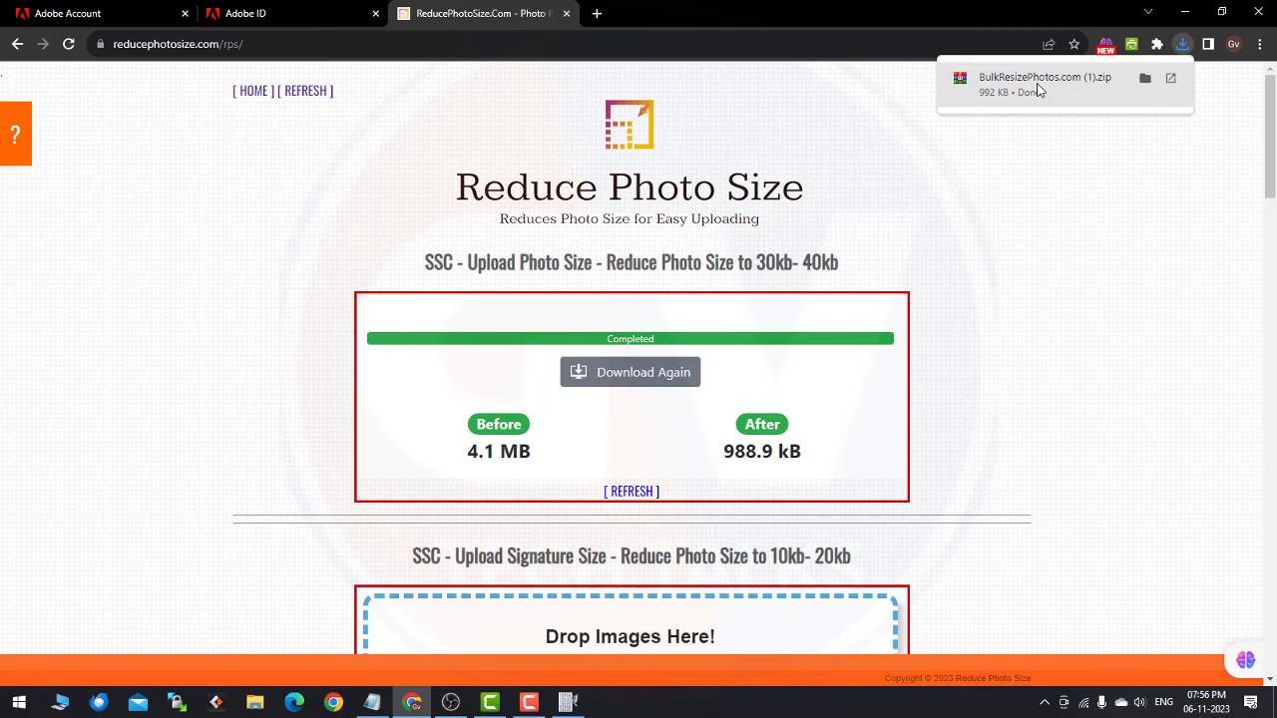
Open the downloaded BulkResizePhotos.com (1).zip from Chrome's download popup
{"action": "left_click", "coordinate": [1067, 92]}
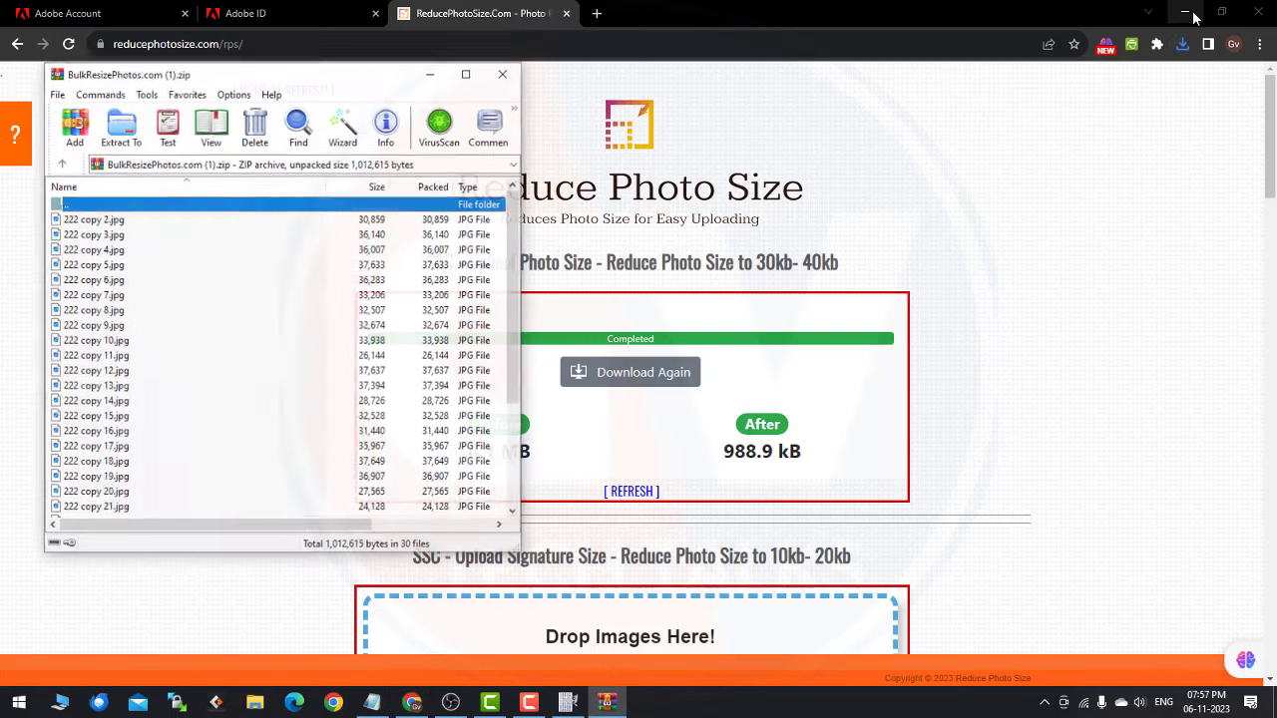
Create a new folder named TEST inside Desktop > separate photos
{"action": "left_click", "coordinate": [1190, 17]}
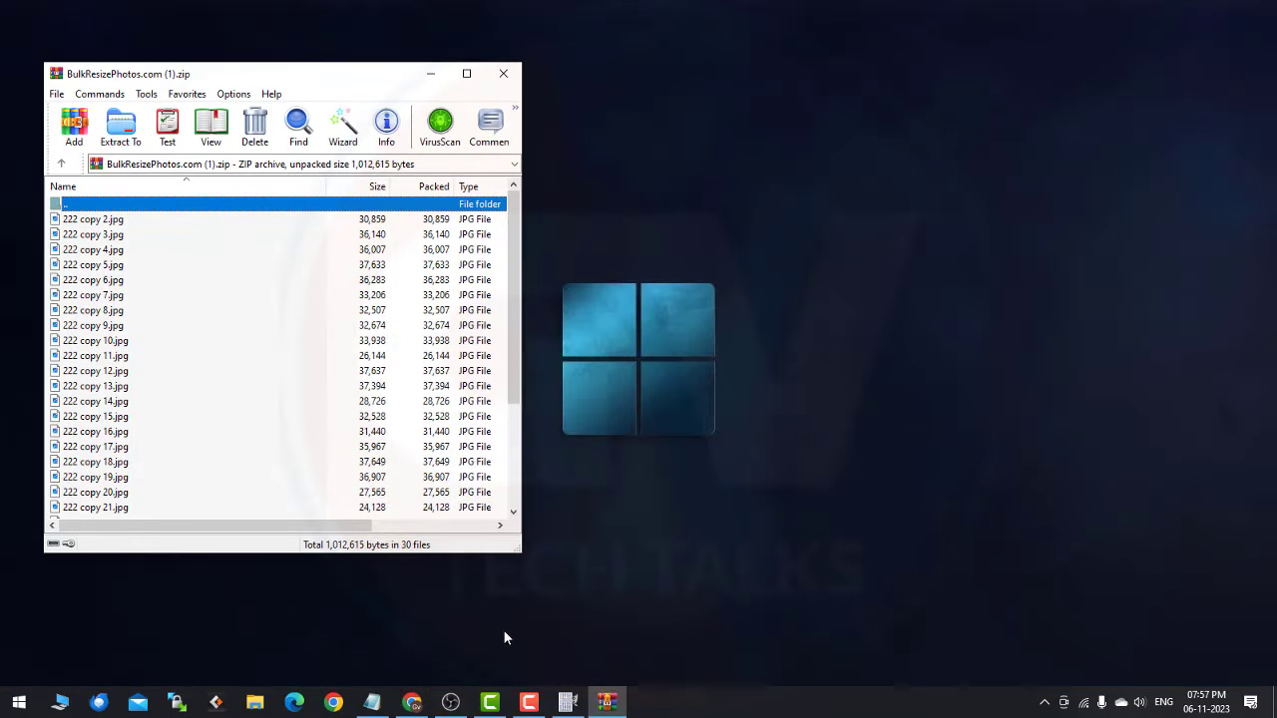
{"action": "left_click", "coordinate": [253, 707]}
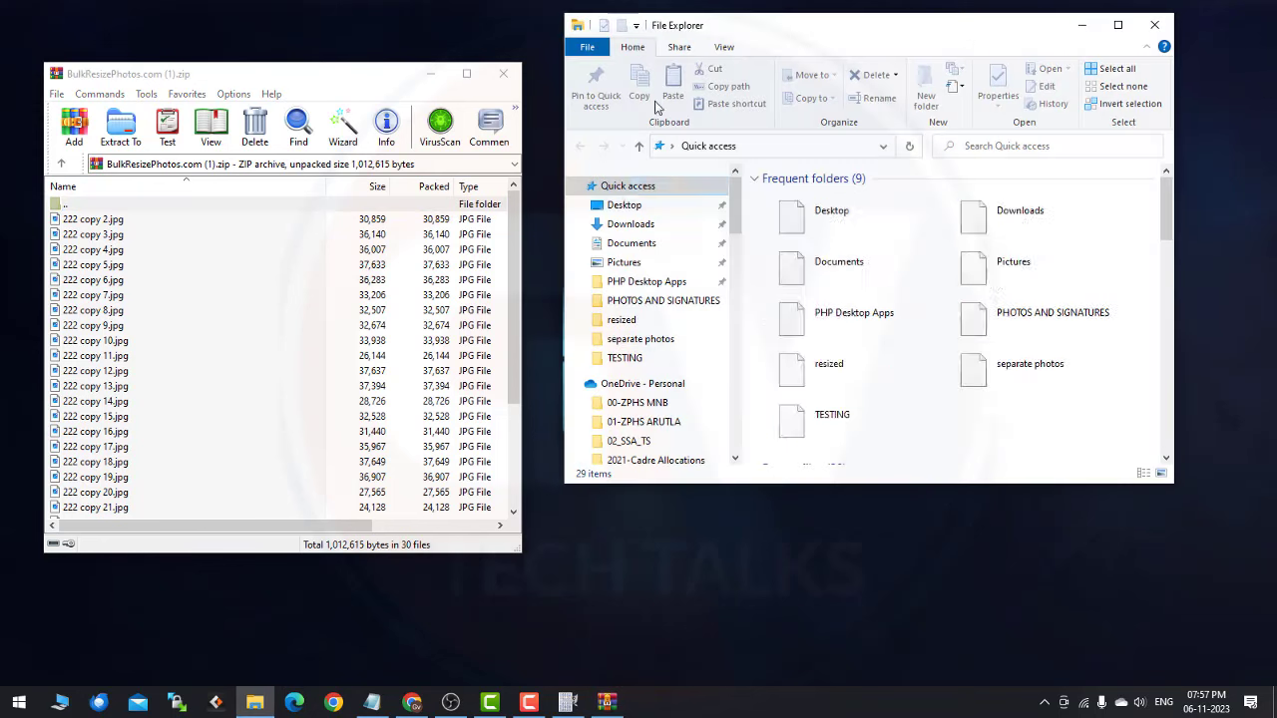
{"action": "left_click", "coordinate": [621, 205]}
{"action": "scroll", "coordinate": [970, 334], "scroll_direction": "down", "scroll_amount": 3}
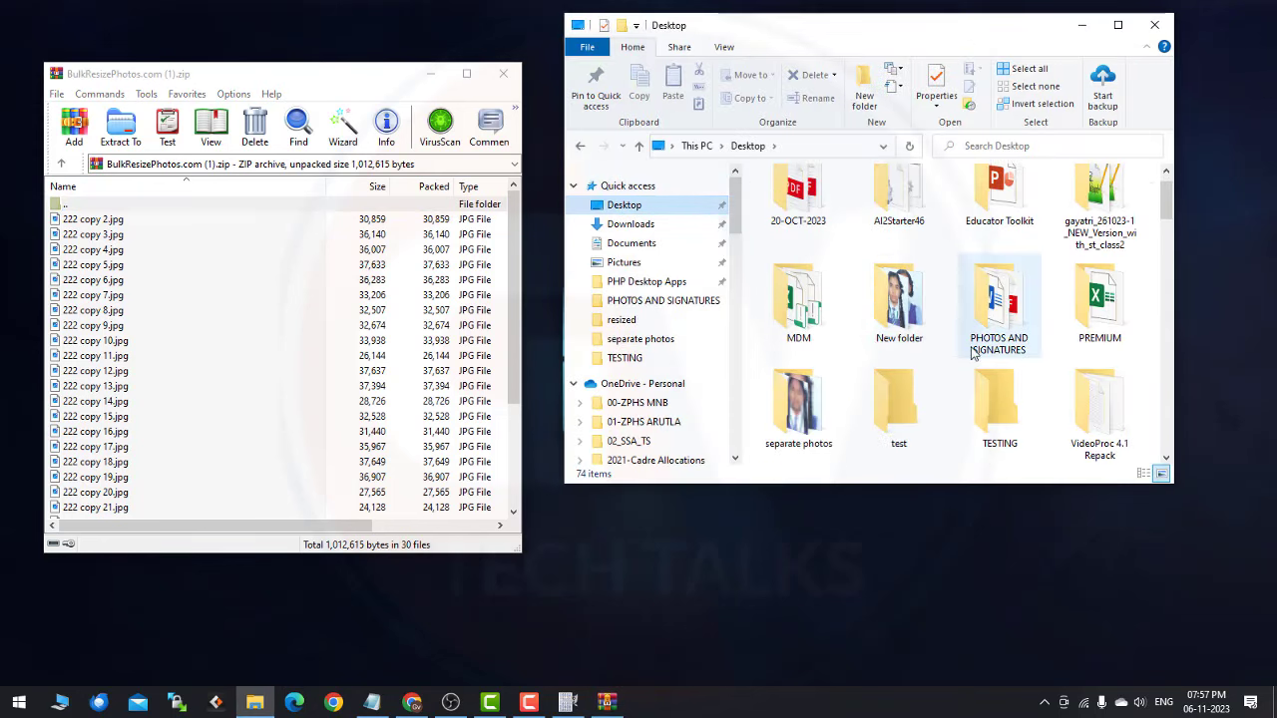
{"action": "double_click", "coordinate": [789, 294]}
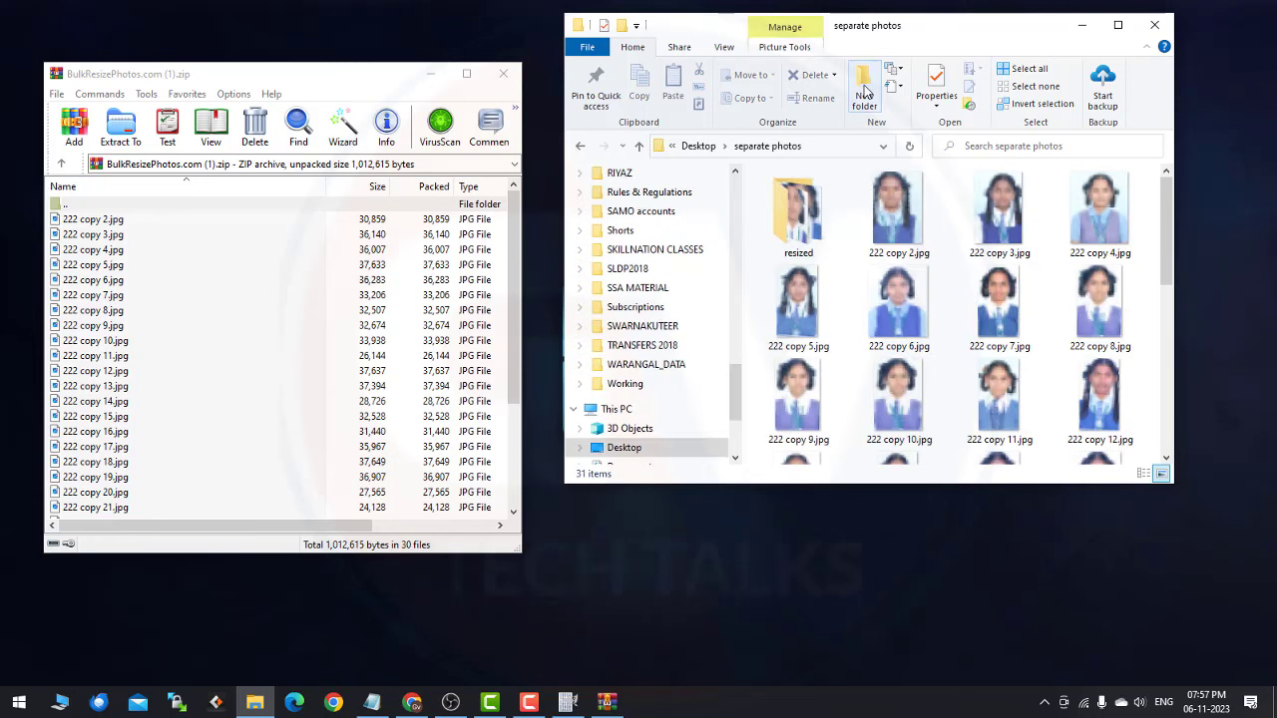
{"action": "left_click", "coordinate": [864, 90]}
{"action": "type", "text": "TEST"}
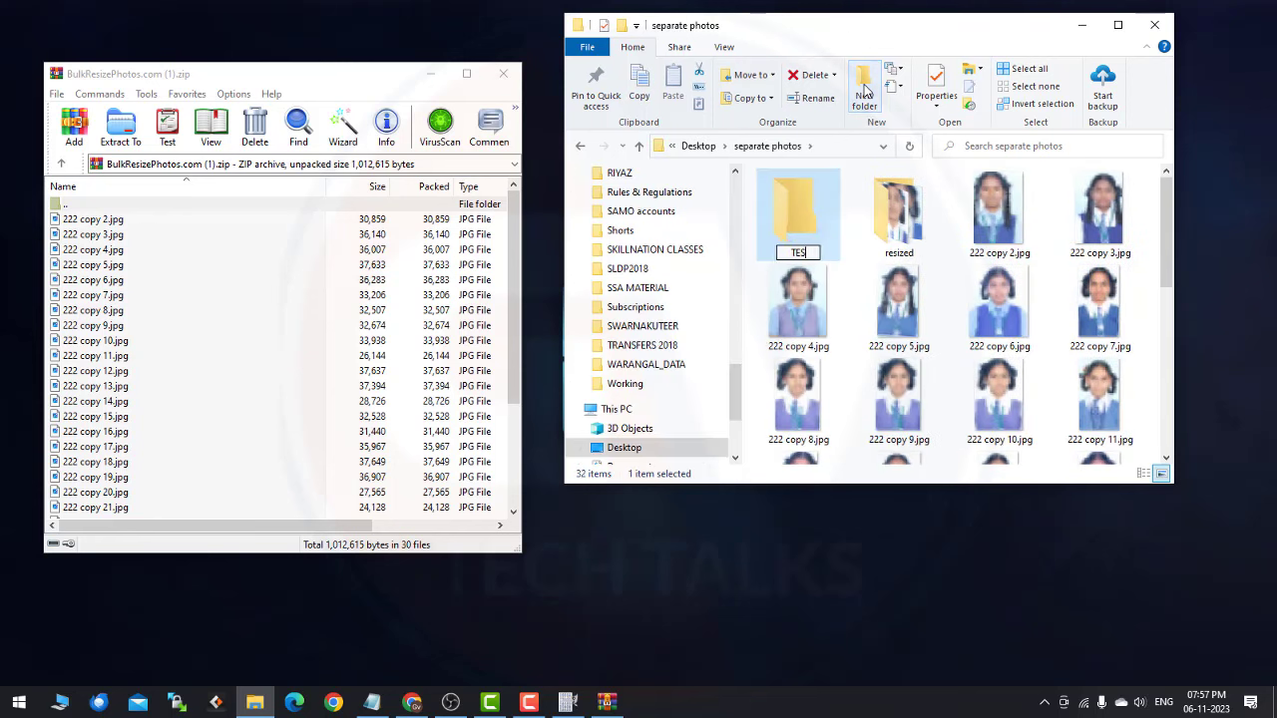
{"action": "key", "text": "Return"}
{"action": "key", "text": "Return"}
Extract all 30 photos from the zip into the TEST folder
{"action": "left_click", "coordinate": [214, 311]}
{"action": "key", "text": "ctrl+a"}
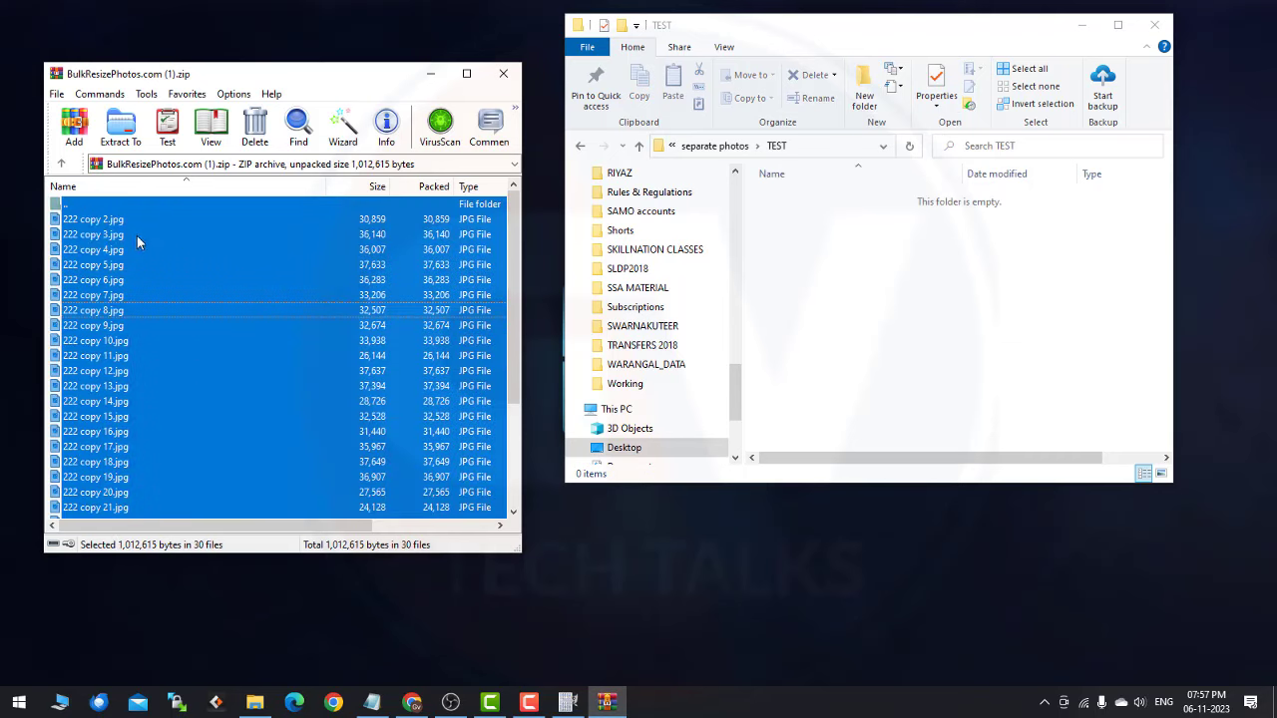
{"action": "left_click_drag", "start_coordinate": [87, 230], "coordinate": [921, 266]}
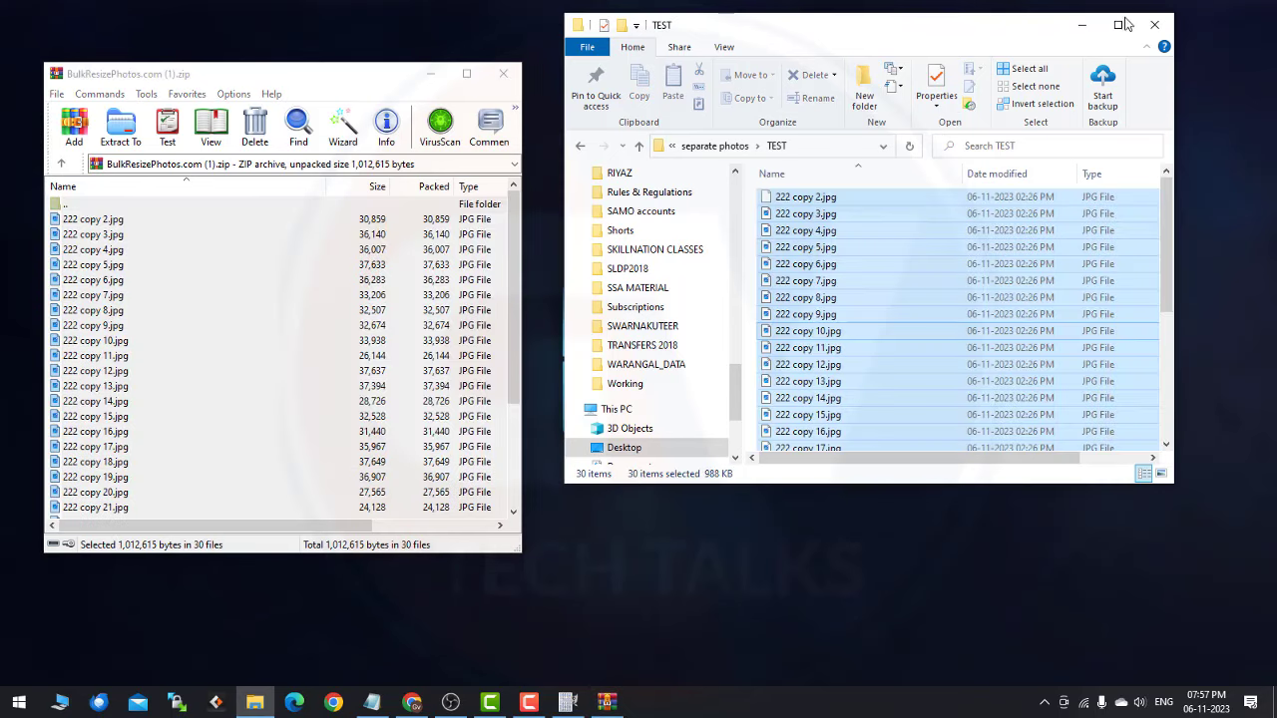
{"action": "left_click", "coordinate": [1118, 25]}
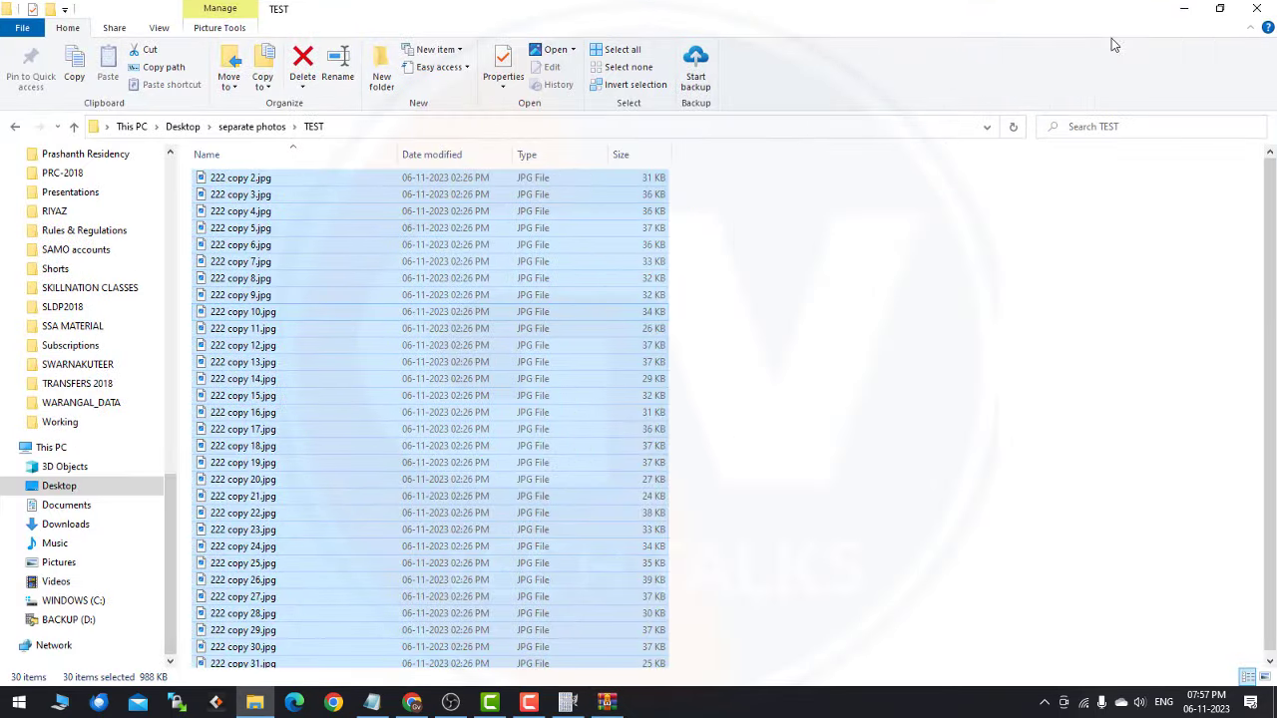
Sort the TEST photos by size ascending and select the six smallest files (24–30 KB)
{"action": "left_click", "coordinate": [633, 153]}
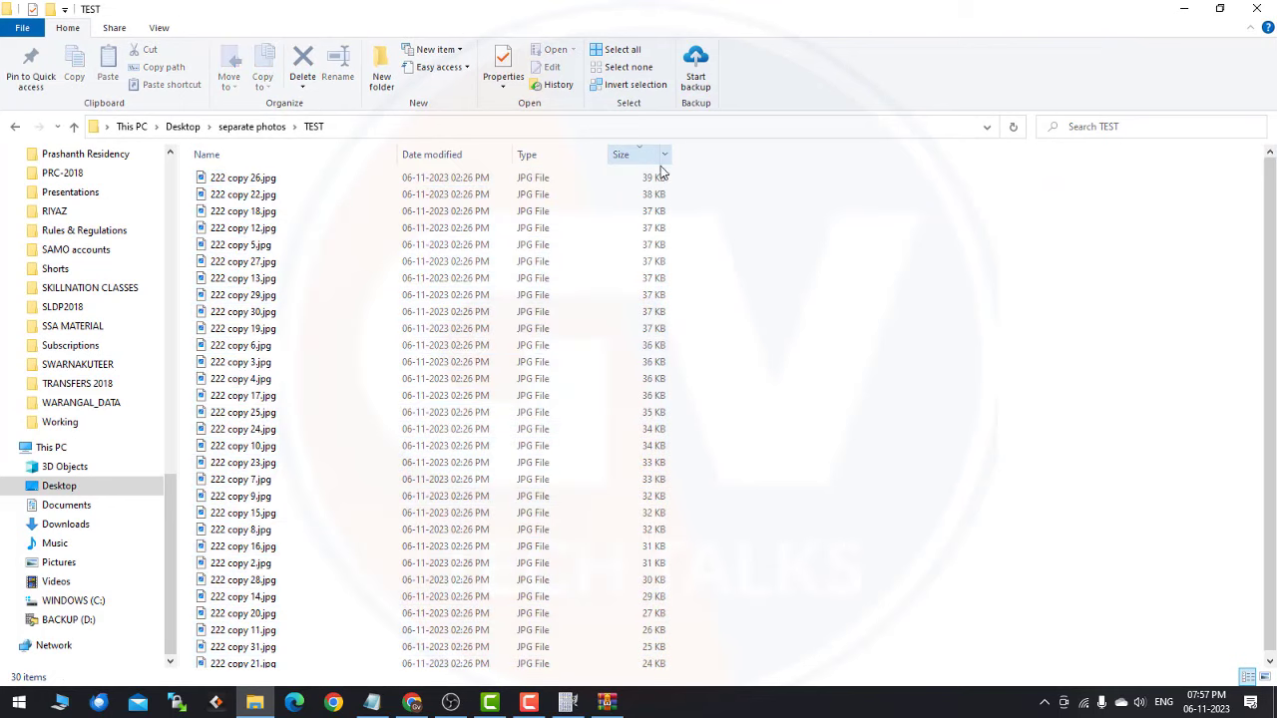
{"action": "left_click", "coordinate": [635, 153]}
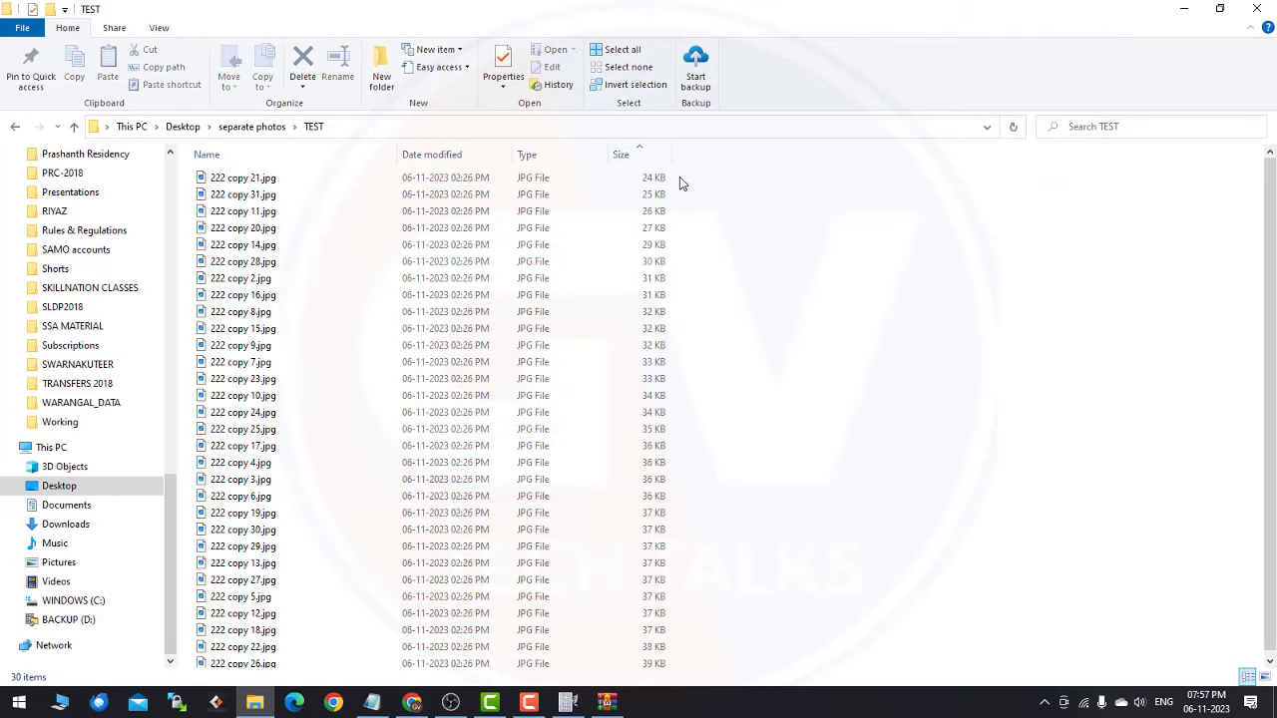
{"action": "left_click_drag", "start_coordinate": [683, 219], "coordinate": [654, 258]}
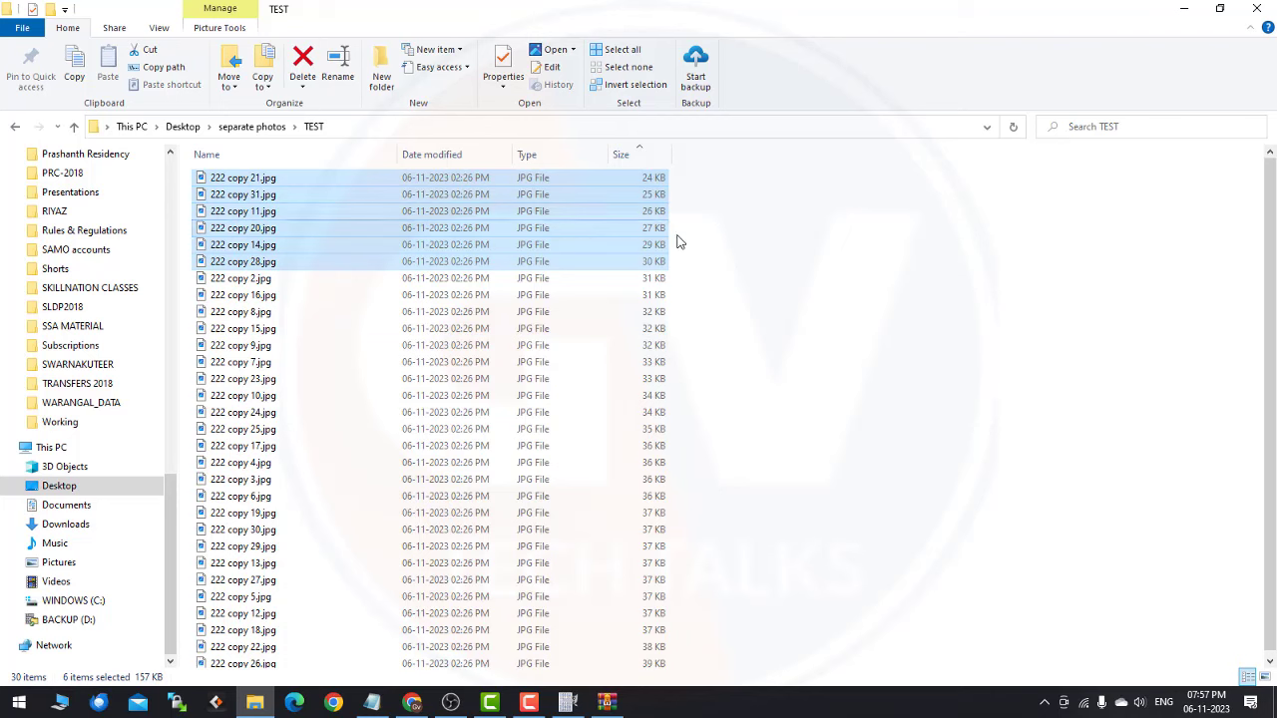
{"action": "scroll", "coordinate": [738, 371], "scroll_direction": "down", "scroll_amount": 1}
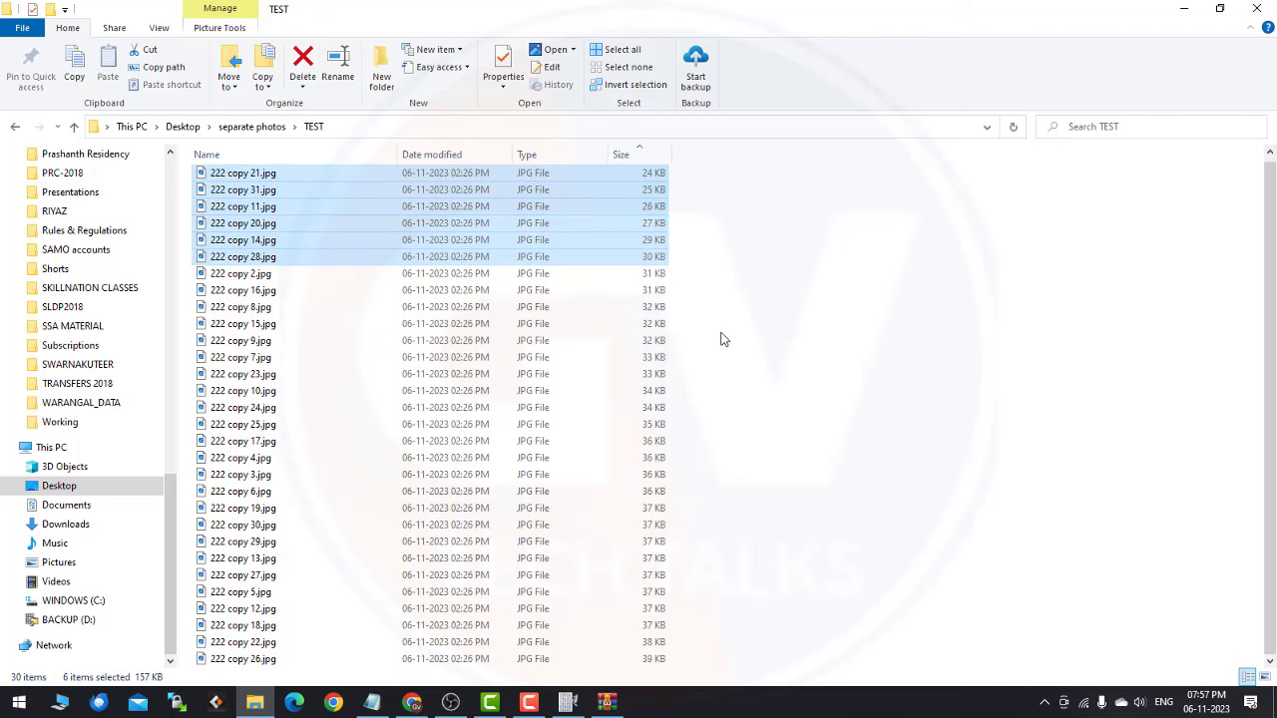
{"action": "scroll", "coordinate": [739, 370], "scroll_direction": "up", "scroll_amount": 1}
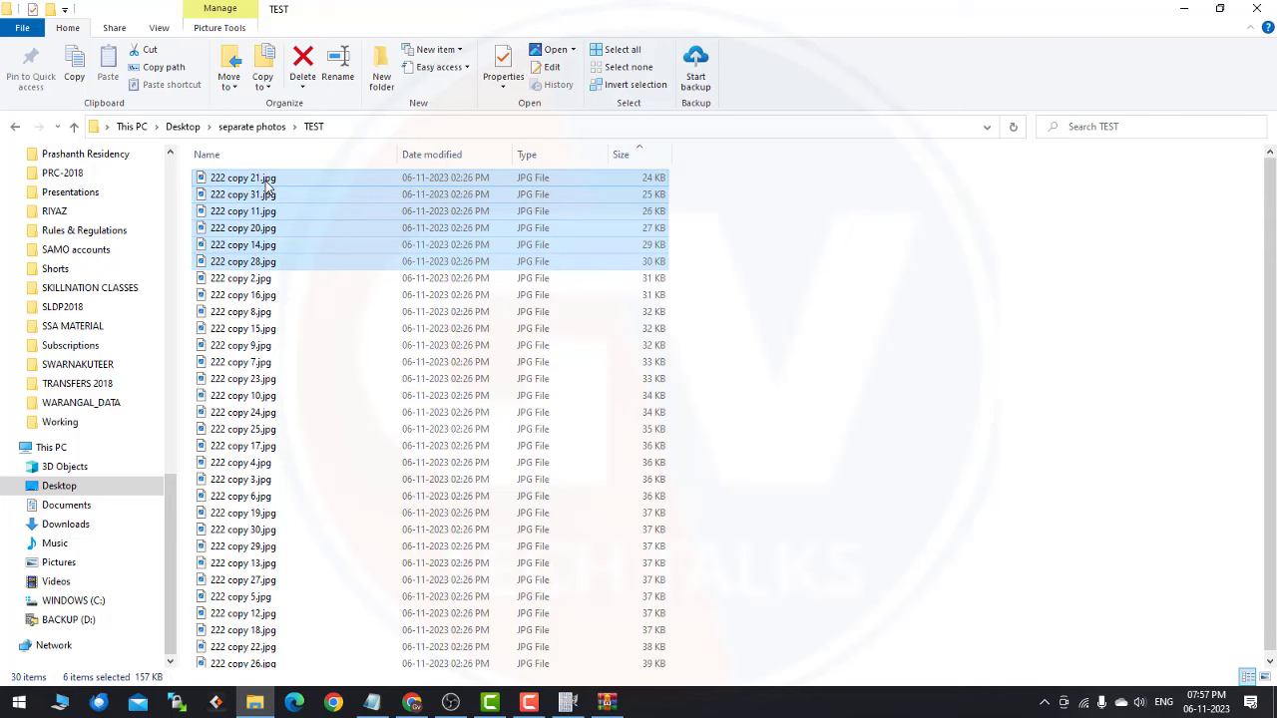
{"action": "right_click", "coordinate": [267, 186]}
Open the photos in Paint and shrink 222 copy 31.jpg to 80% twice, saving each time
{"action": "left_click", "coordinate": [329, 160]}
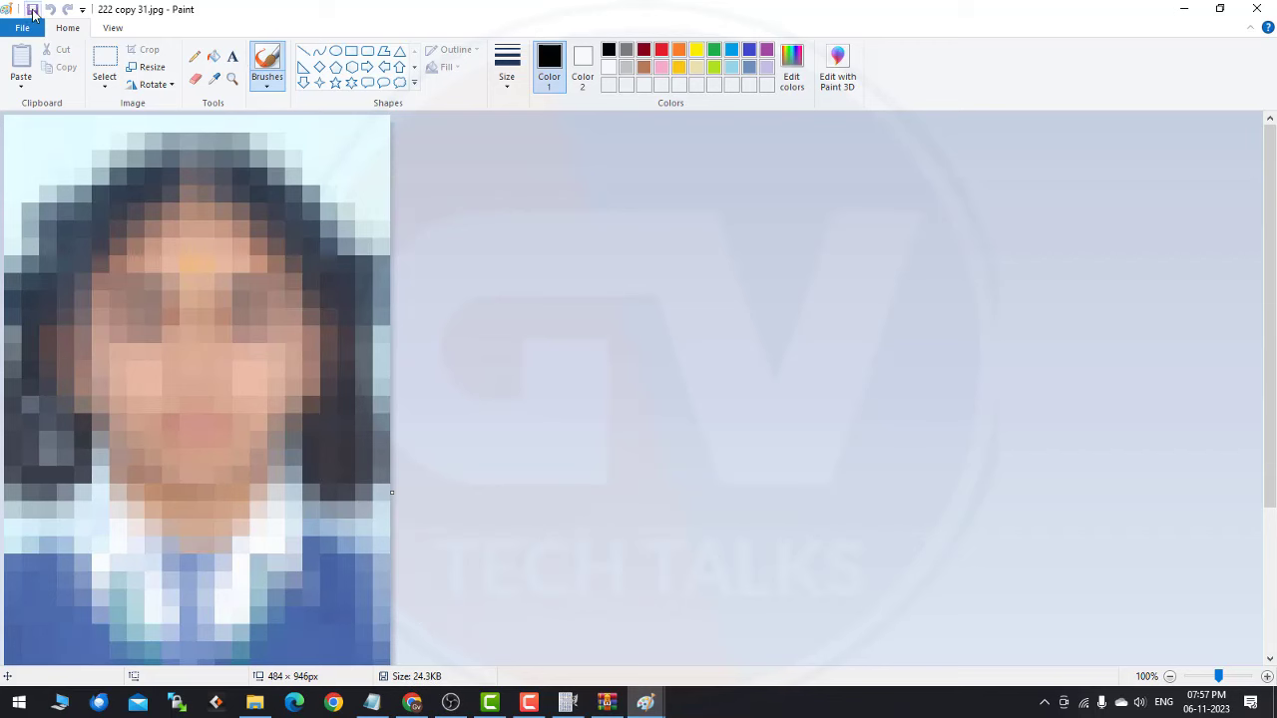
{"action": "left_click", "coordinate": [32, 12]}
{"action": "left_click", "coordinate": [148, 67]}
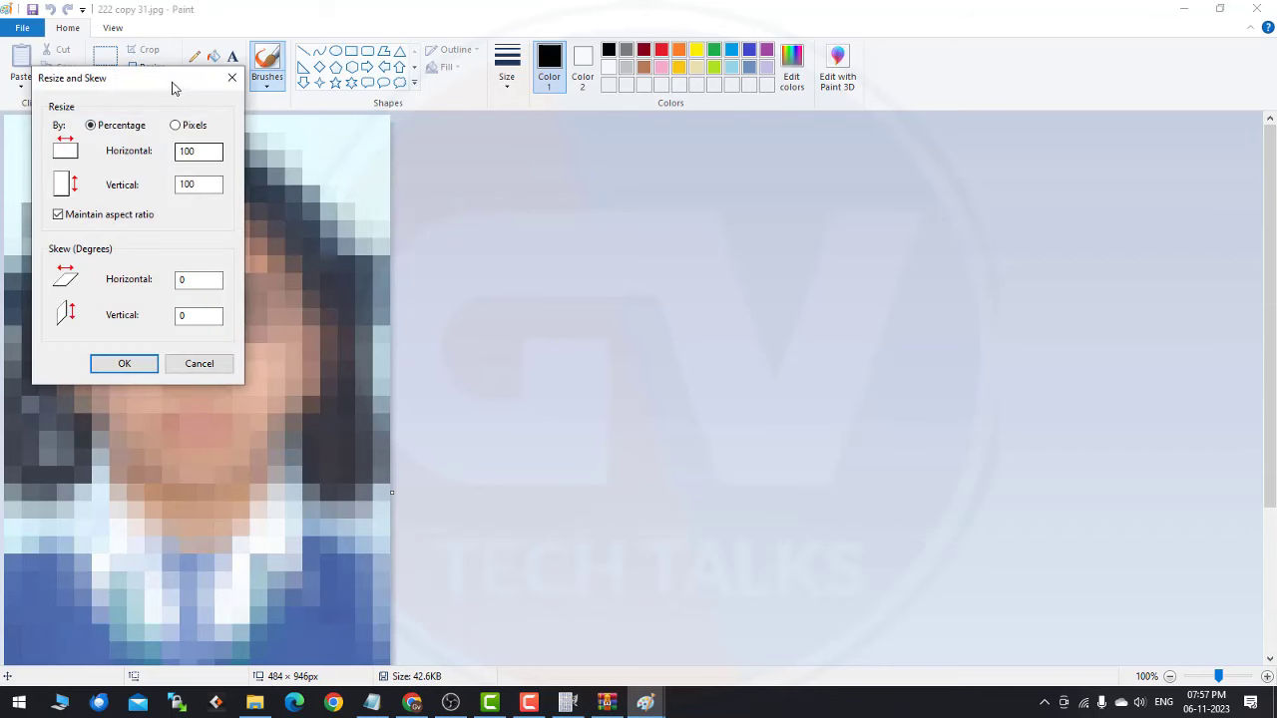
{"action": "mouse_move", "coordinate": [167, 88]}
{"action": "left_mouse_down"}
{"action": "mouse_move", "coordinate": [717, 111]}
{"action": "mouse_move", "coordinate": [697, 110]}
{"action": "left_mouse_up"}
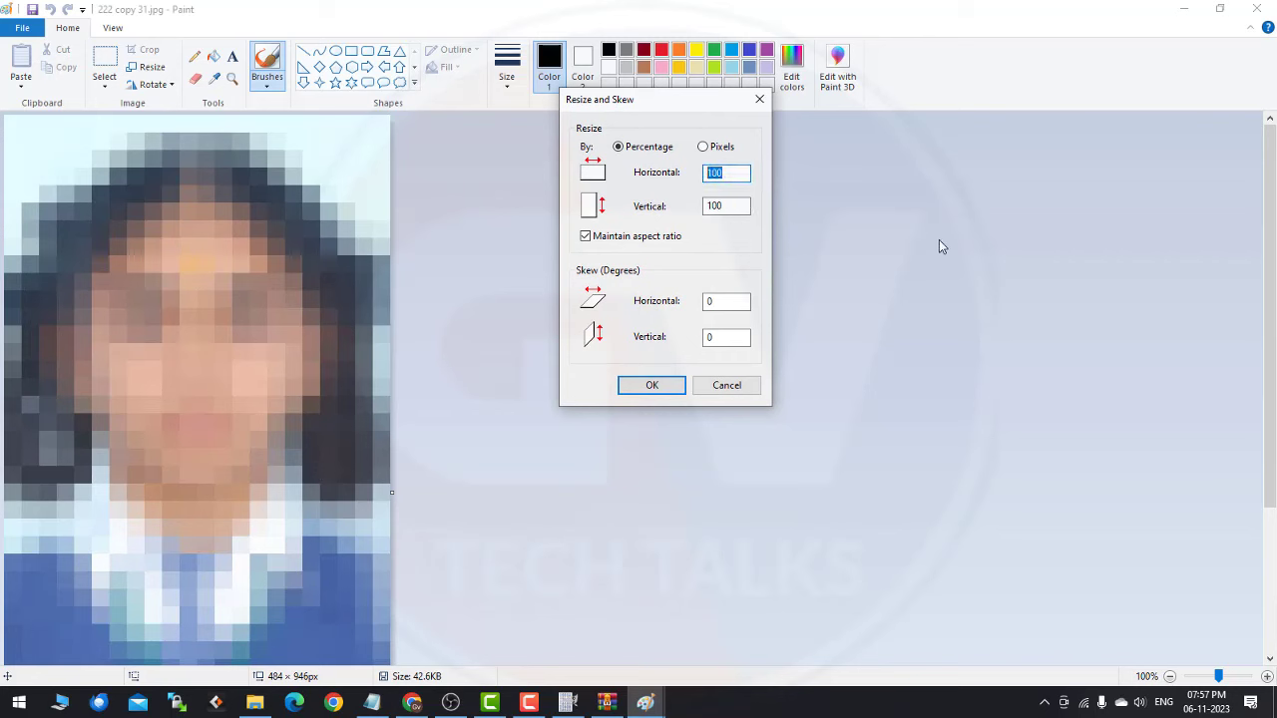
{"action": "type", "text": "80"}
{"action": "left_click", "coordinate": [669, 389]}
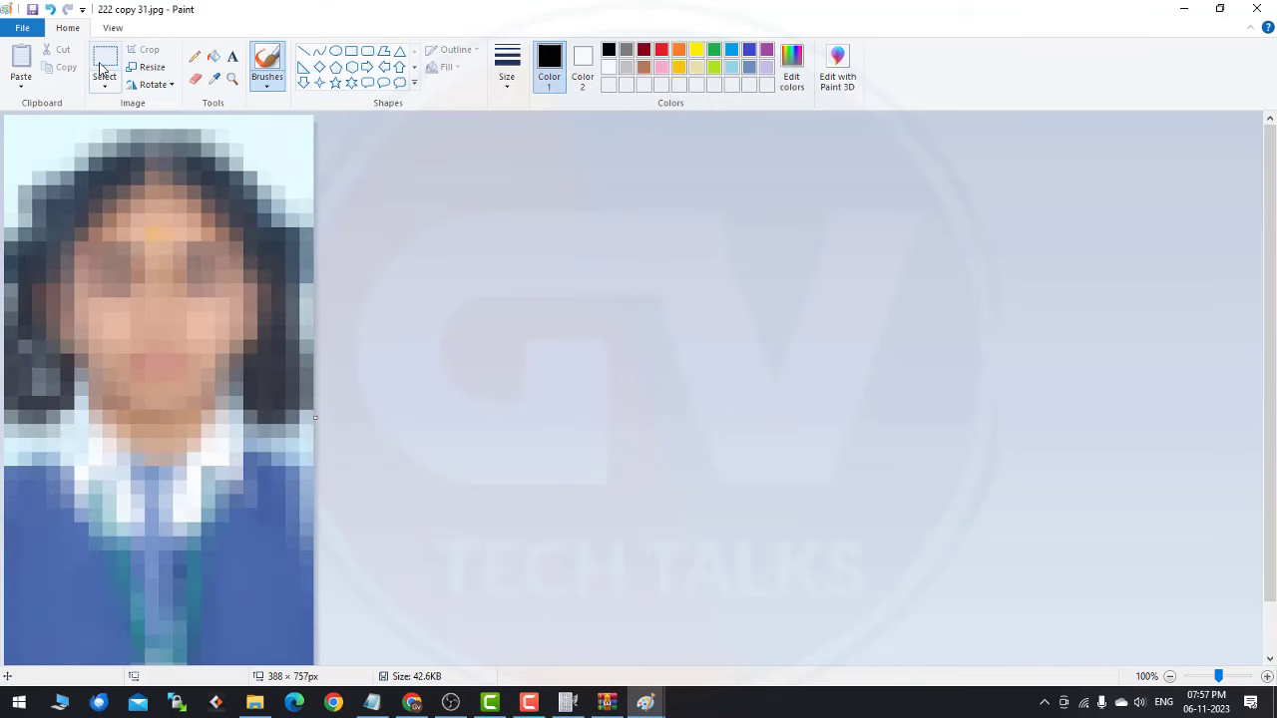
{"action": "left_click", "coordinate": [32, 9]}
{"action": "left_click", "coordinate": [145, 67]}
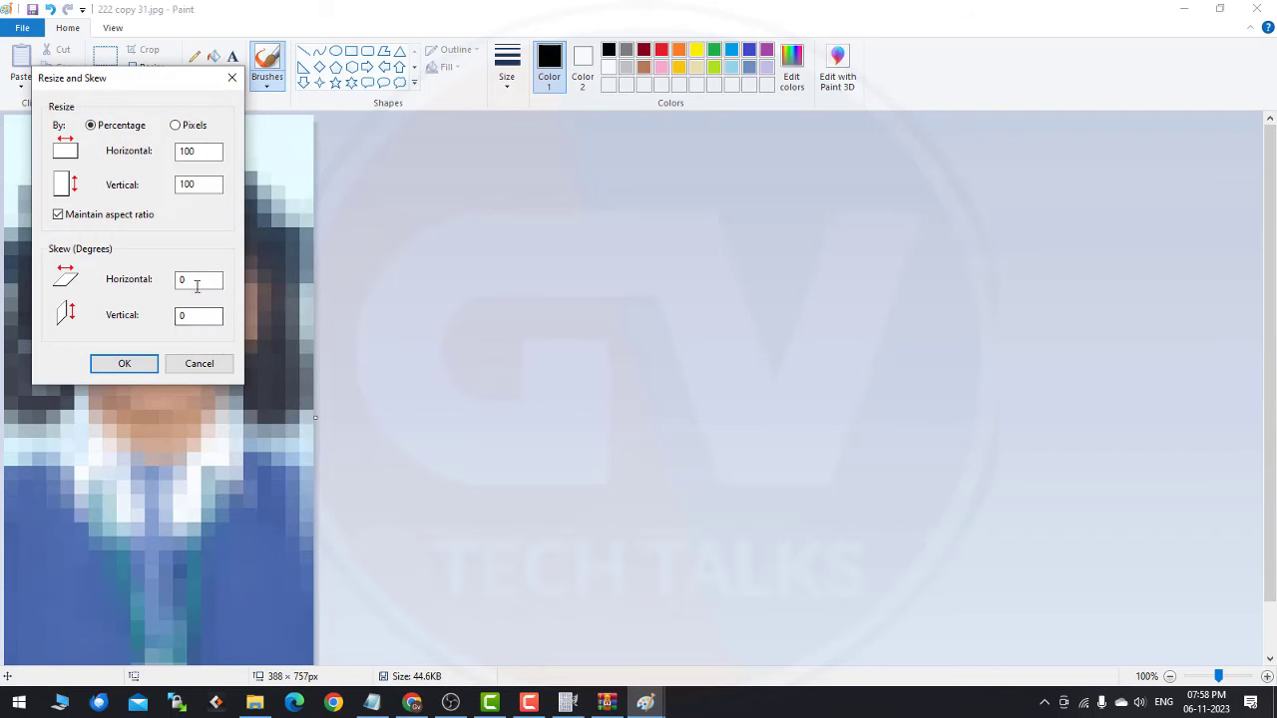
{"action": "double_click", "coordinate": [209, 150]}
{"action": "type", "text": "80"}
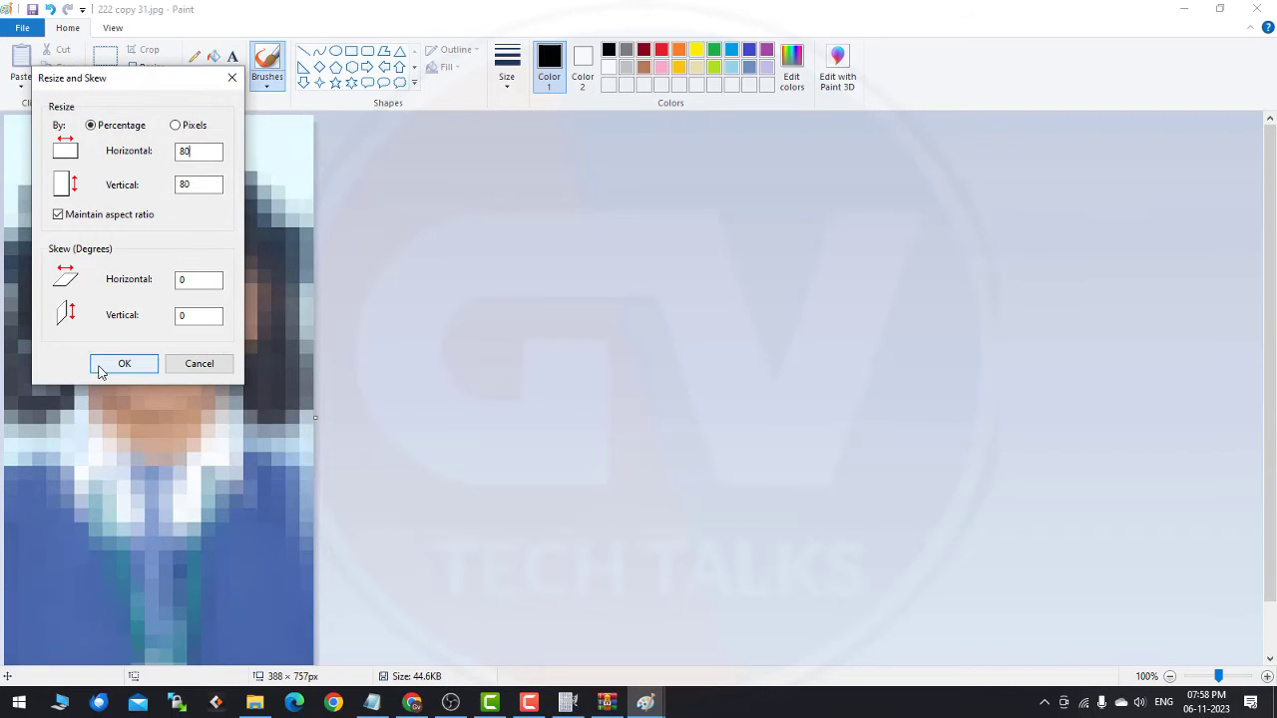
{"action": "left_click", "coordinate": [100, 366]}
{"action": "left_click", "coordinate": [31, 10]}
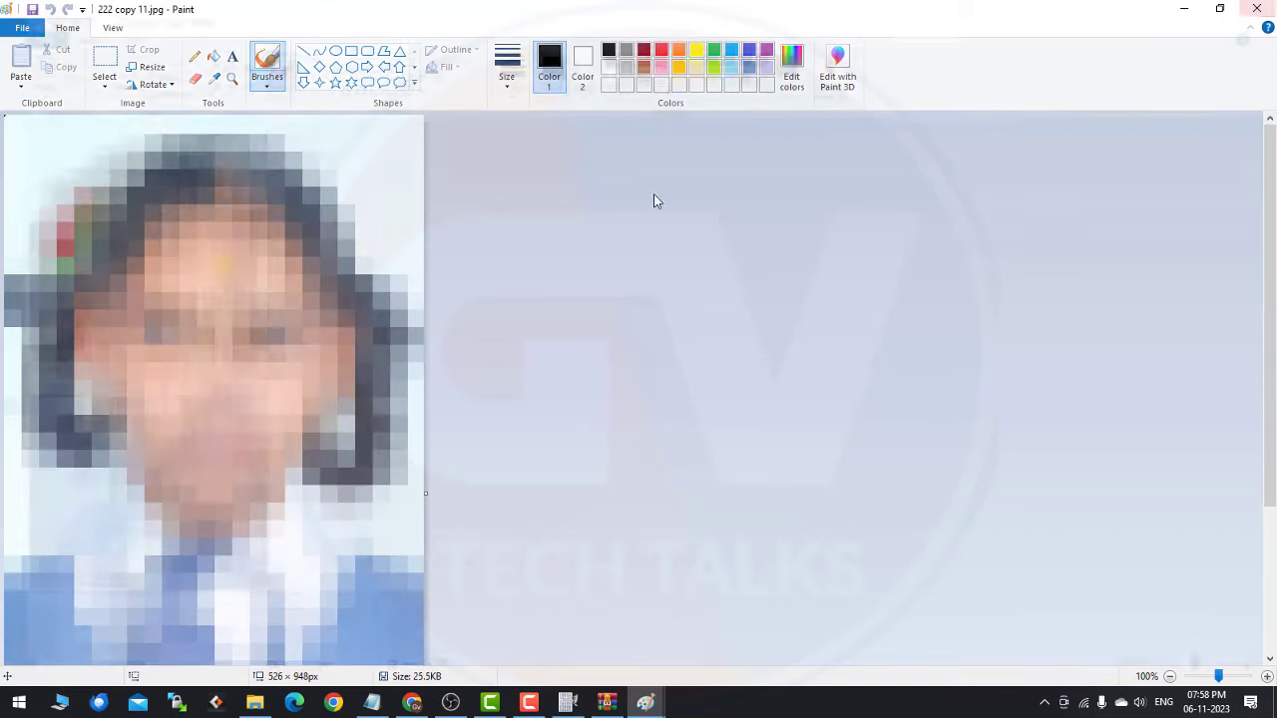
Shrink 222 copy 11.jpg to 80% twice, saving after the first resize
{"action": "left_click", "coordinate": [147, 67]}
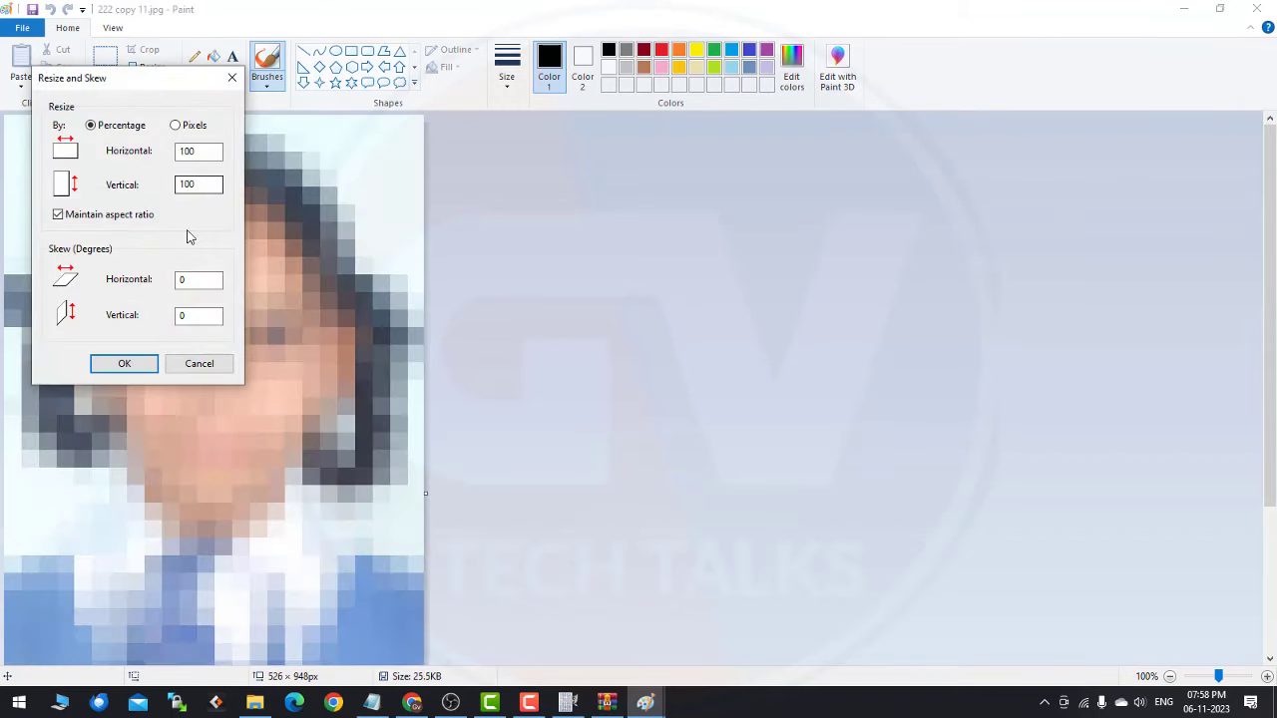
{"action": "double_click", "coordinate": [188, 151]}
{"action": "type", "text": "80"}
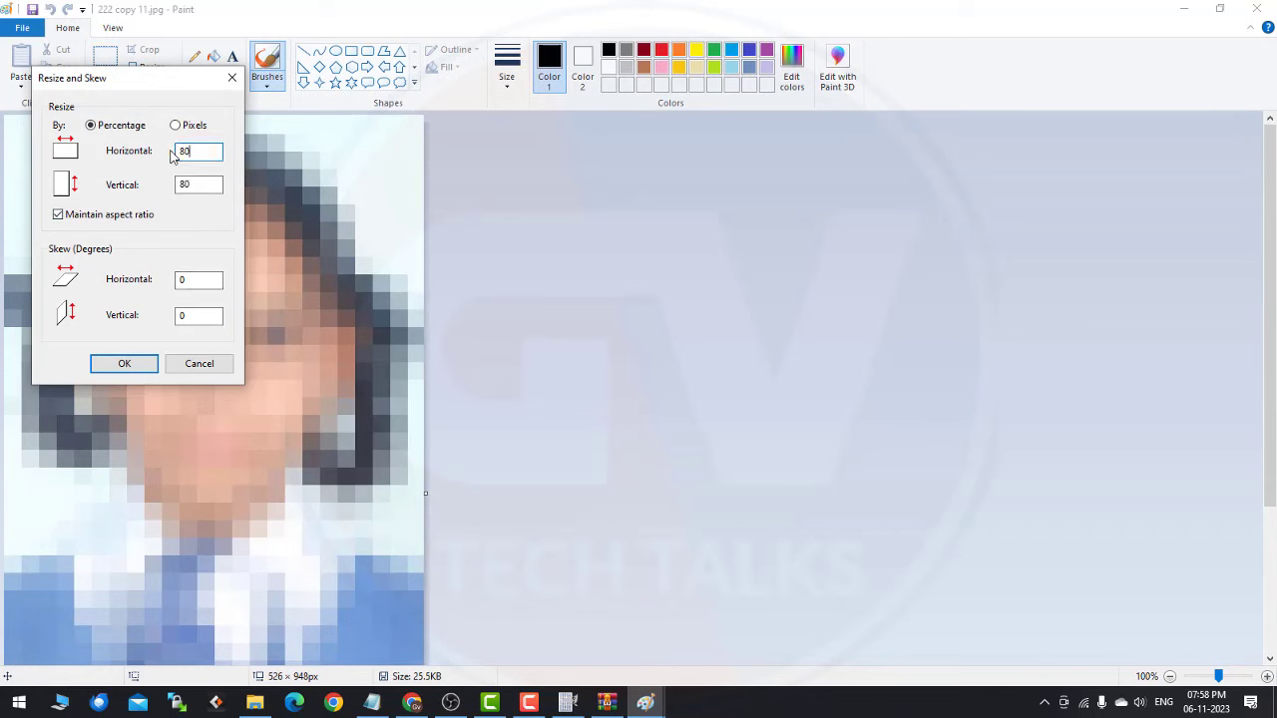
{"action": "key", "text": "Return"}
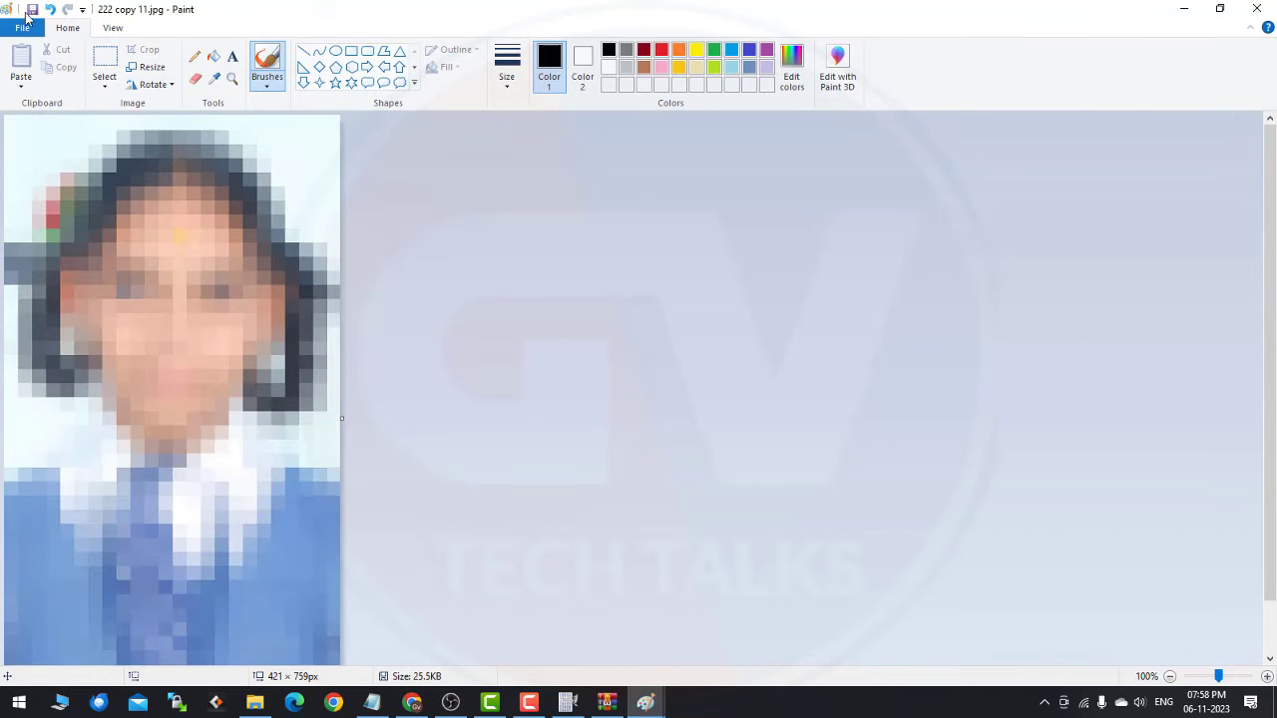
{"action": "left_click", "coordinate": [31, 10]}
{"action": "left_click", "coordinate": [159, 66]}
{"action": "type", "text": "80"}
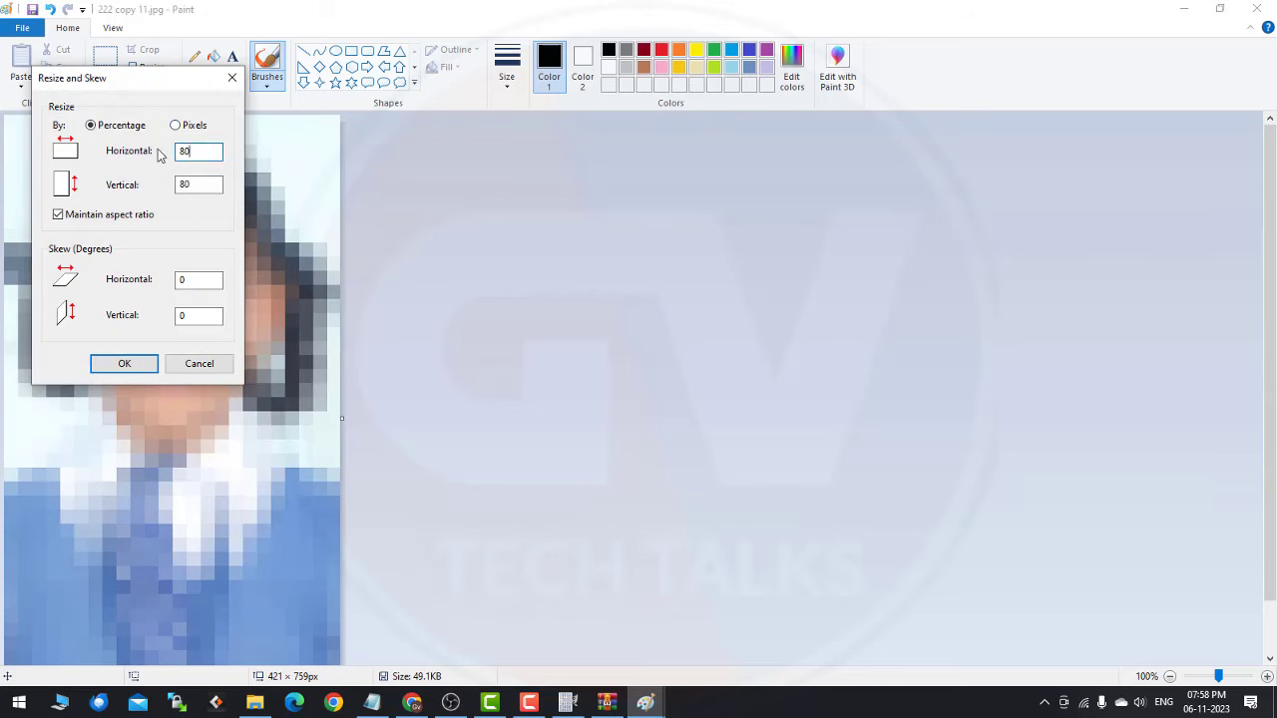
{"action": "key", "text": "Return"}
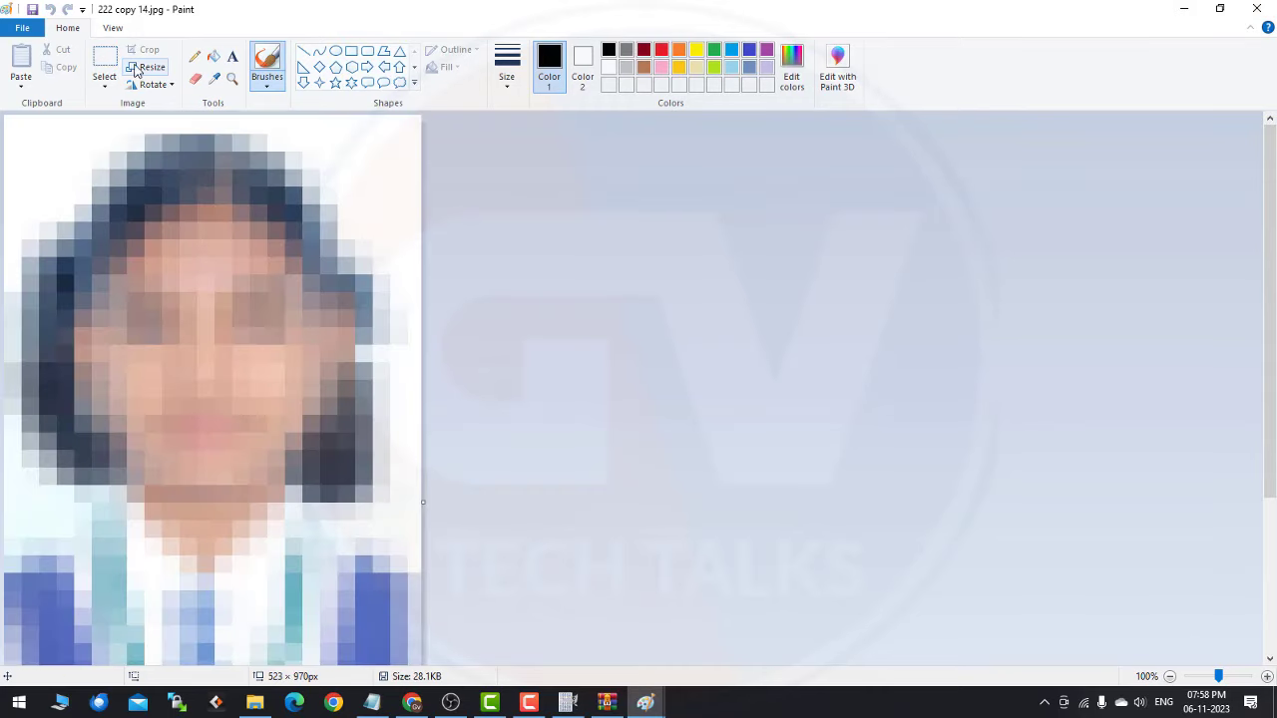
Shrink 222 copy 14 and 222 copy 28 to 60%, saving and closing each
{"action": "left_click", "coordinate": [150, 66]}
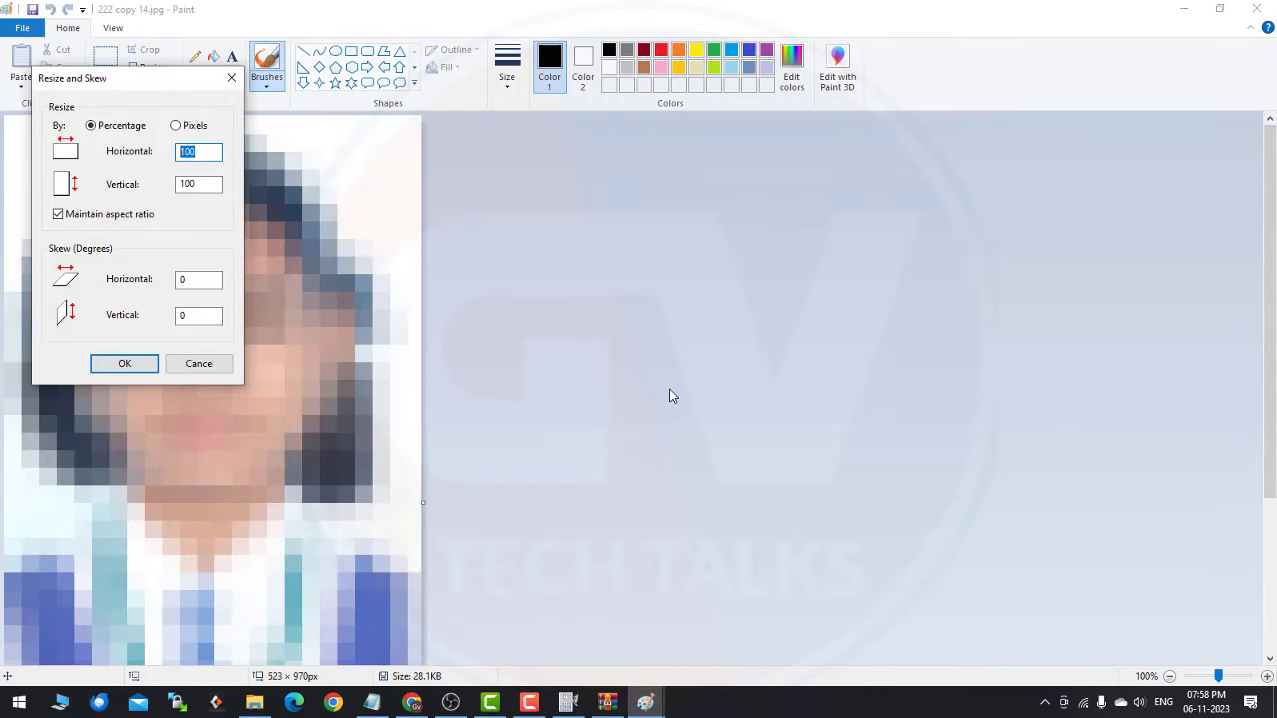
{"action": "key", "text": "Return"}
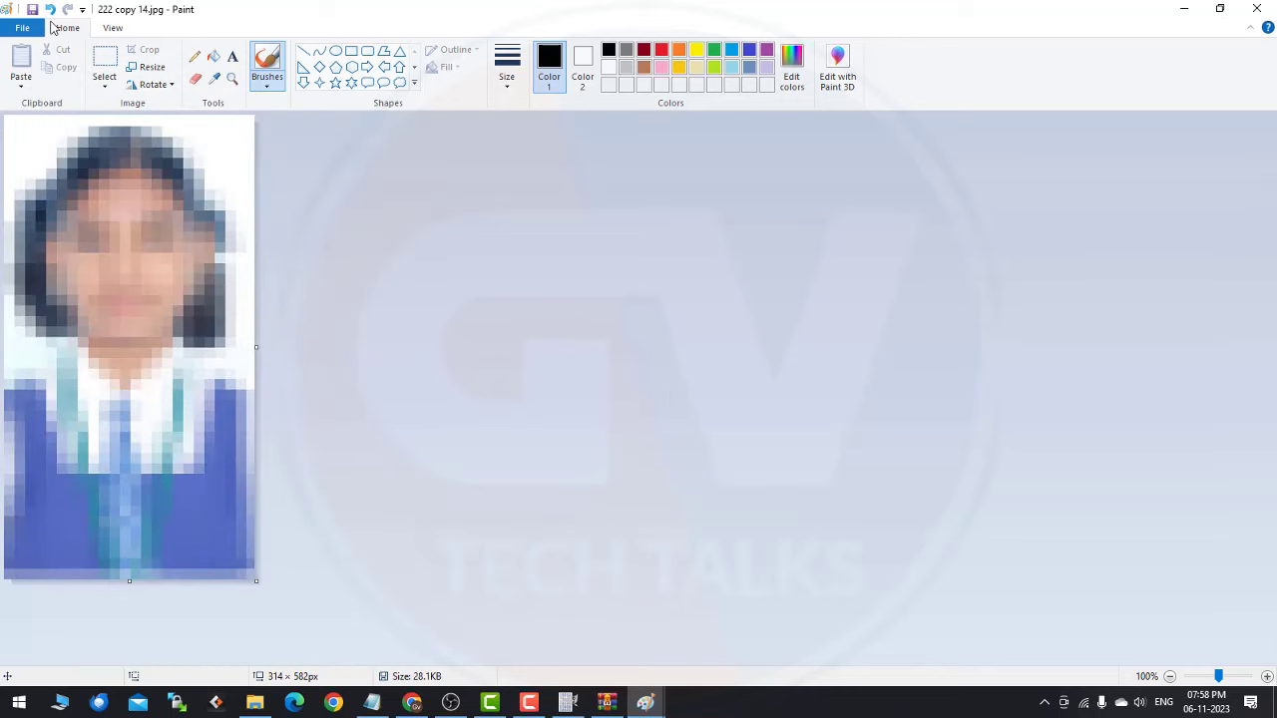
{"action": "left_click", "coordinate": [33, 10]}
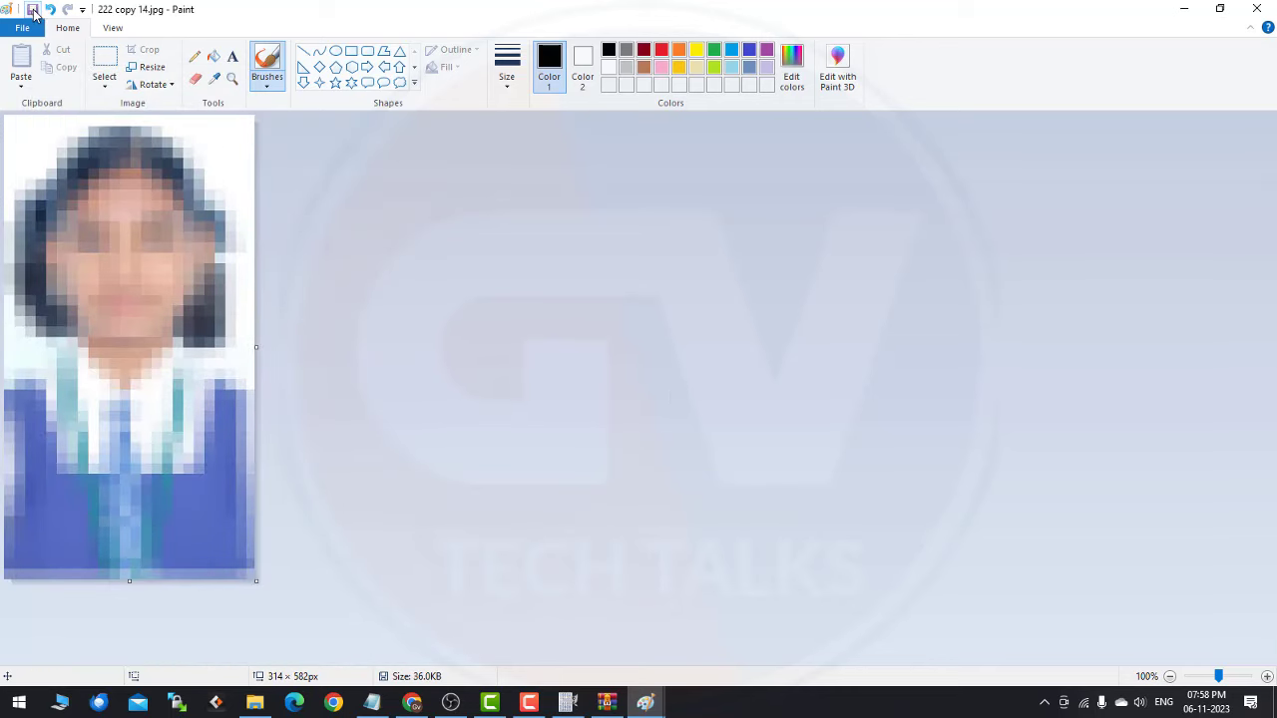
{"action": "left_click", "coordinate": [1257, 8]}
{"action": "left_click", "coordinate": [149, 65]}
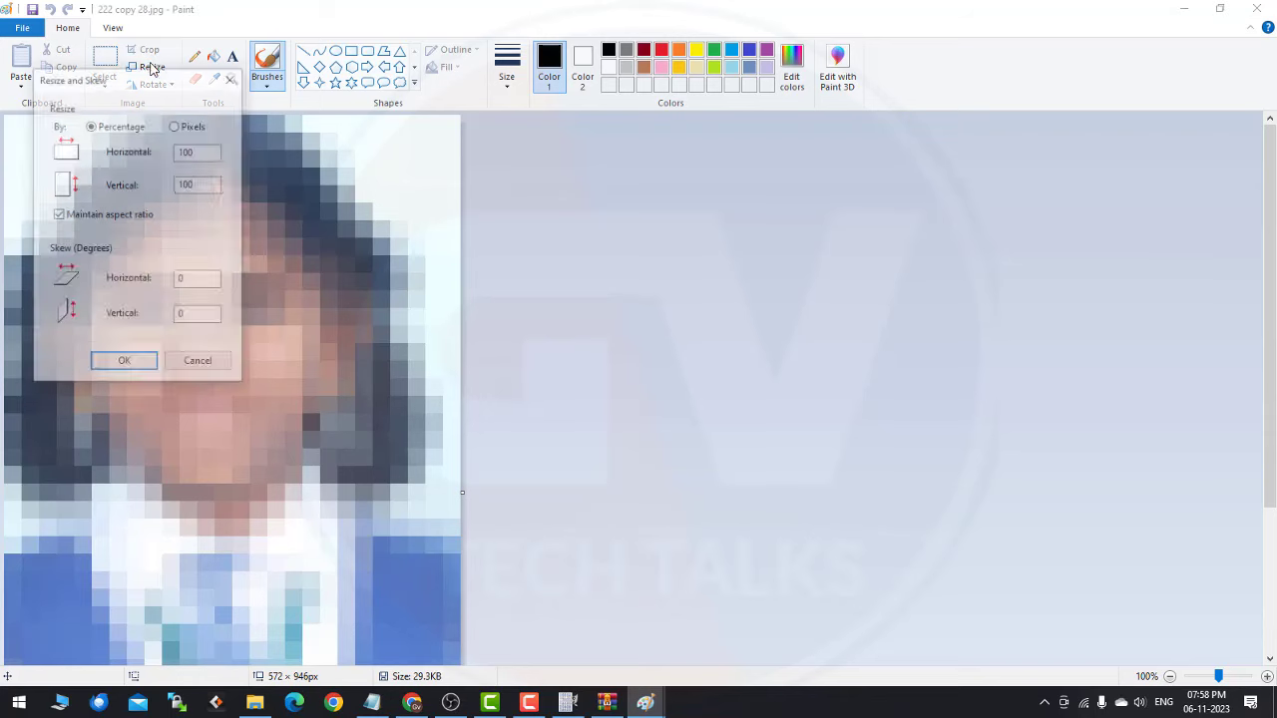
{"action": "type", "text": "60"}
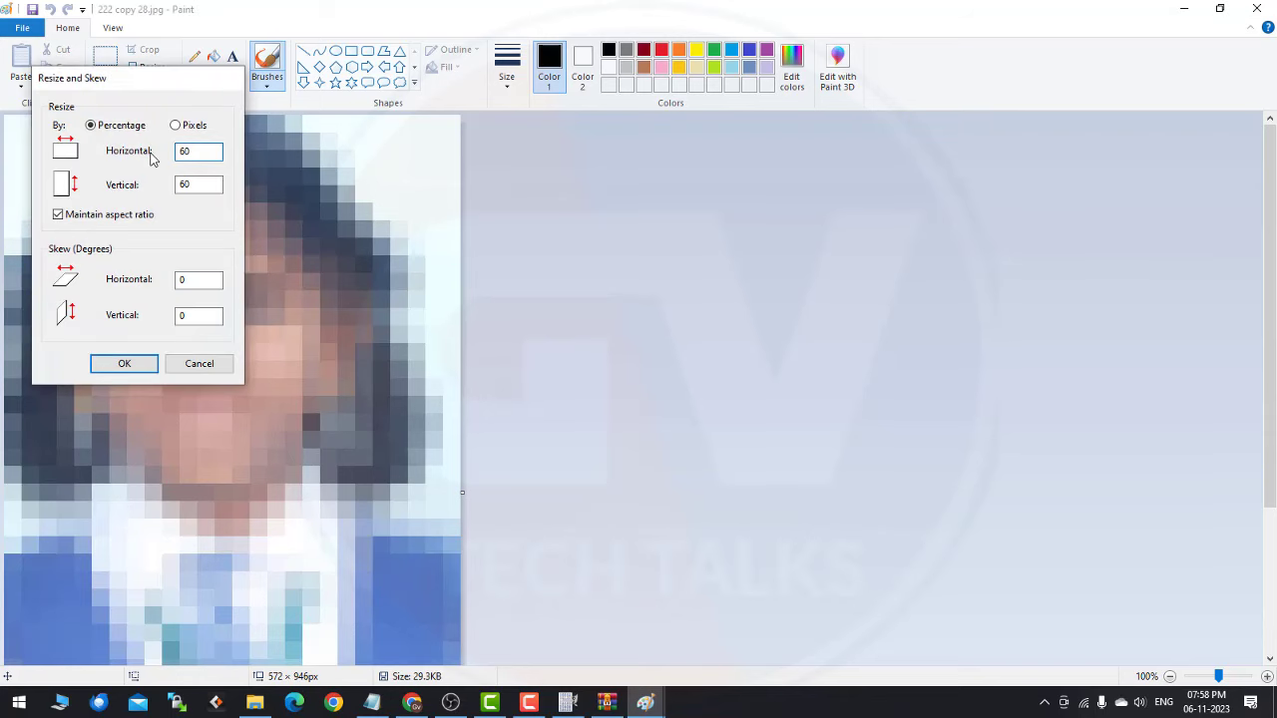
{"action": "key", "text": "Return"}
{"action": "left_click", "coordinate": [33, 10]}
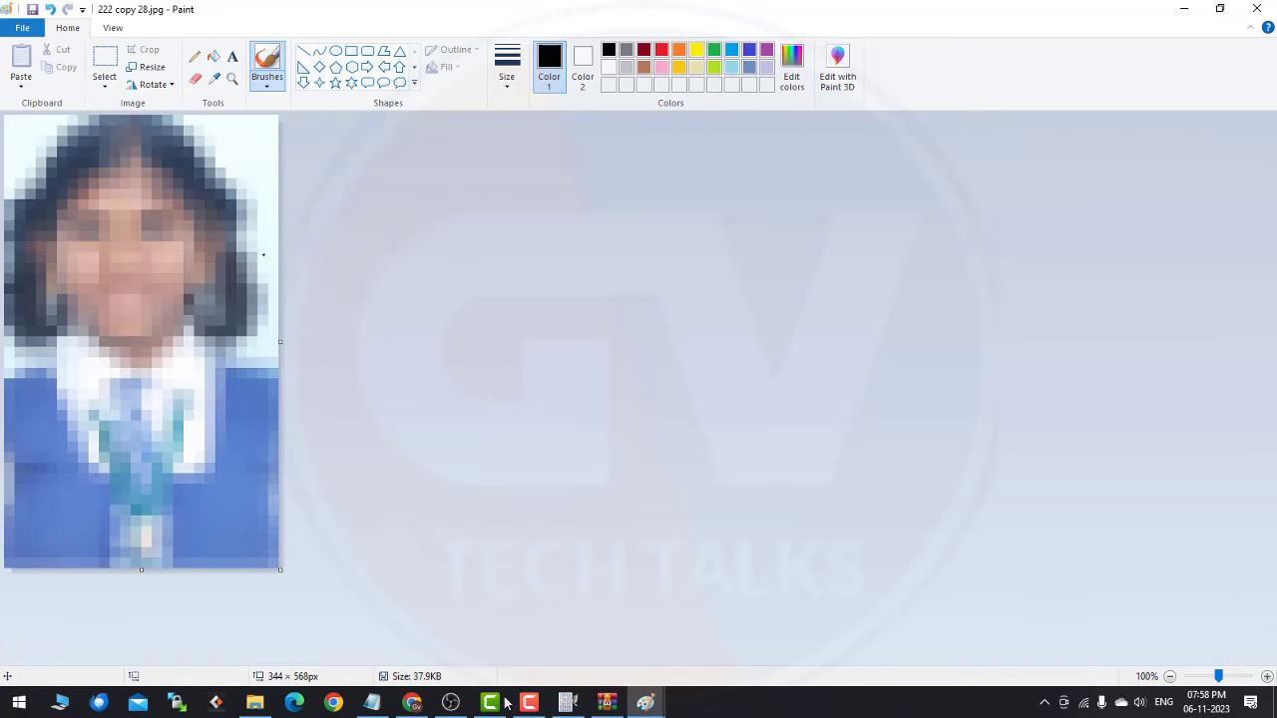
{"action": "left_click", "coordinate": [1255, 12]}
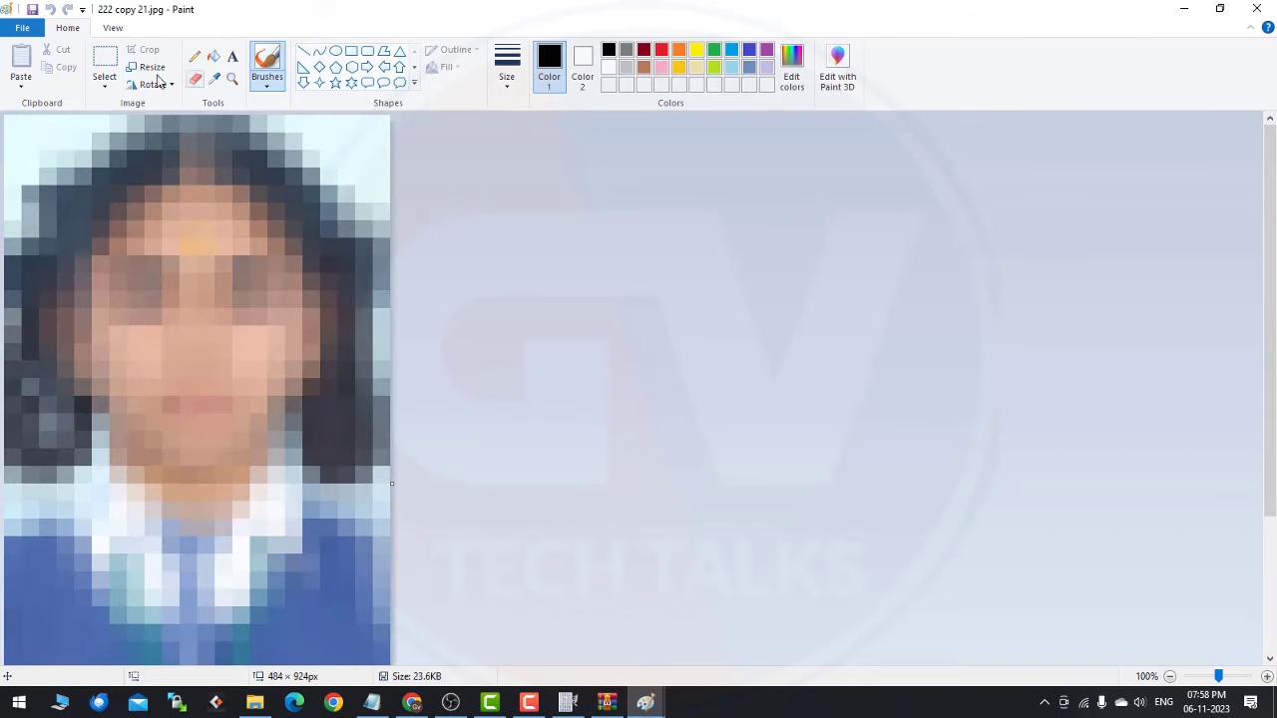
Shrink 222 copy 21 and 222 copy 20 to 60% (291 × 555 px) and save them
{"action": "left_click", "coordinate": [155, 68]}
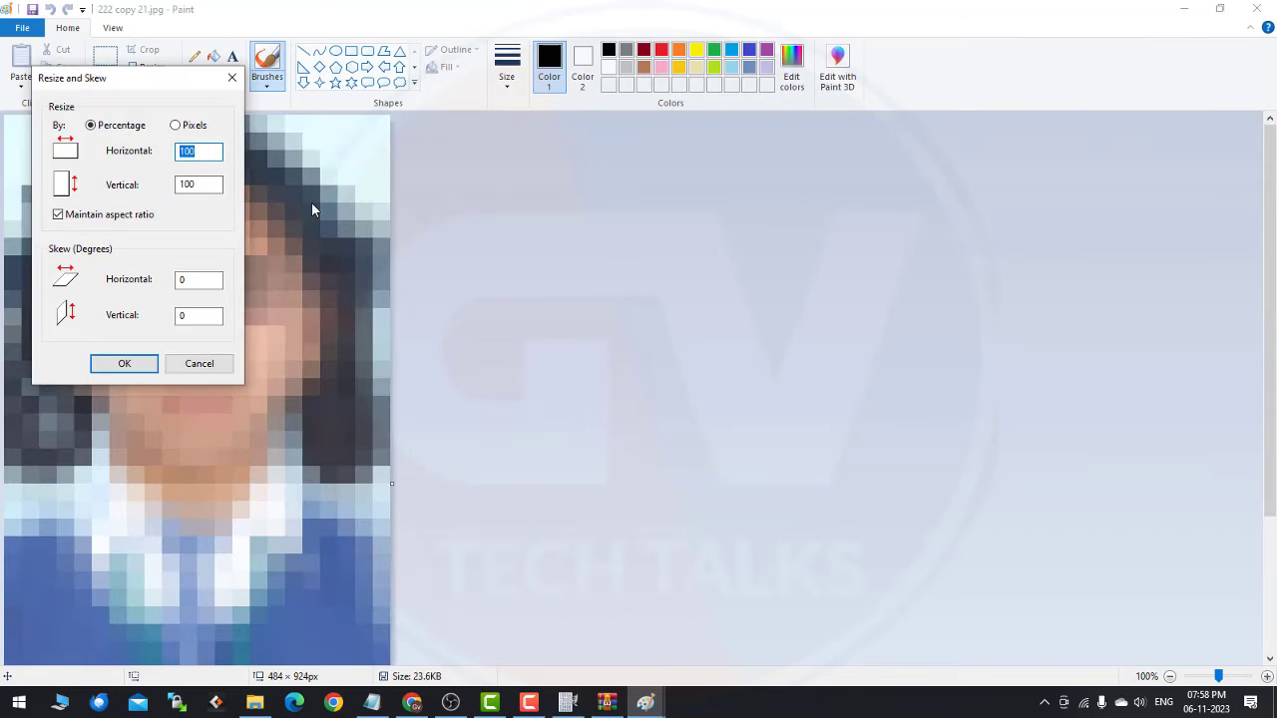
{"action": "type", "text": "60"}
{"action": "key", "text": "Return"}
{"action": "left_click", "coordinate": [32, 9]}
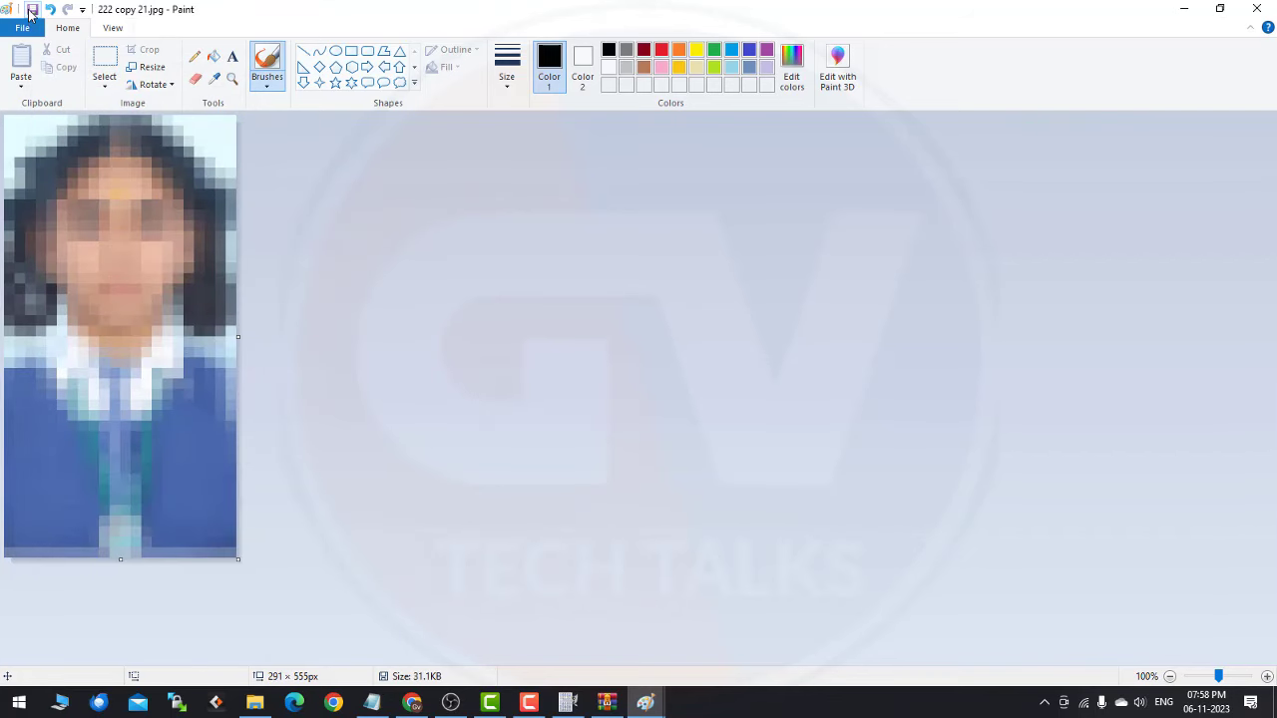
{"action": "left_click", "coordinate": [1256, 10]}
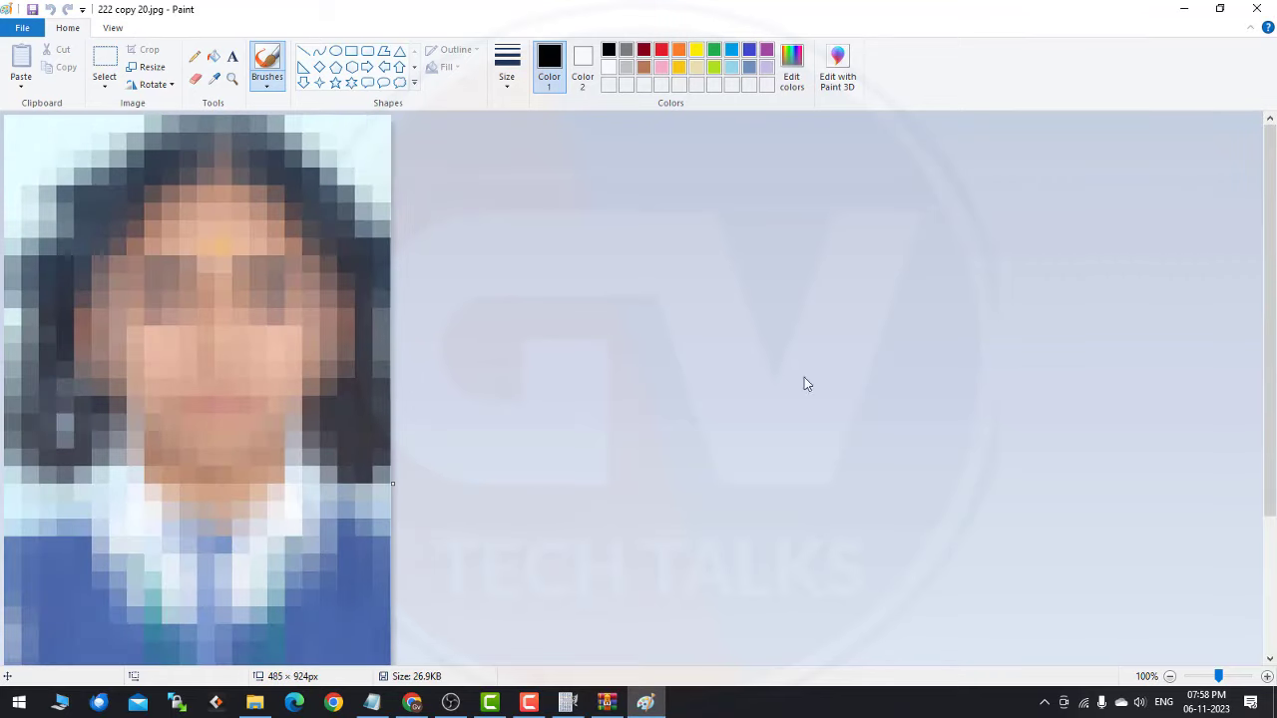
{"action": "left_click", "coordinate": [150, 67]}
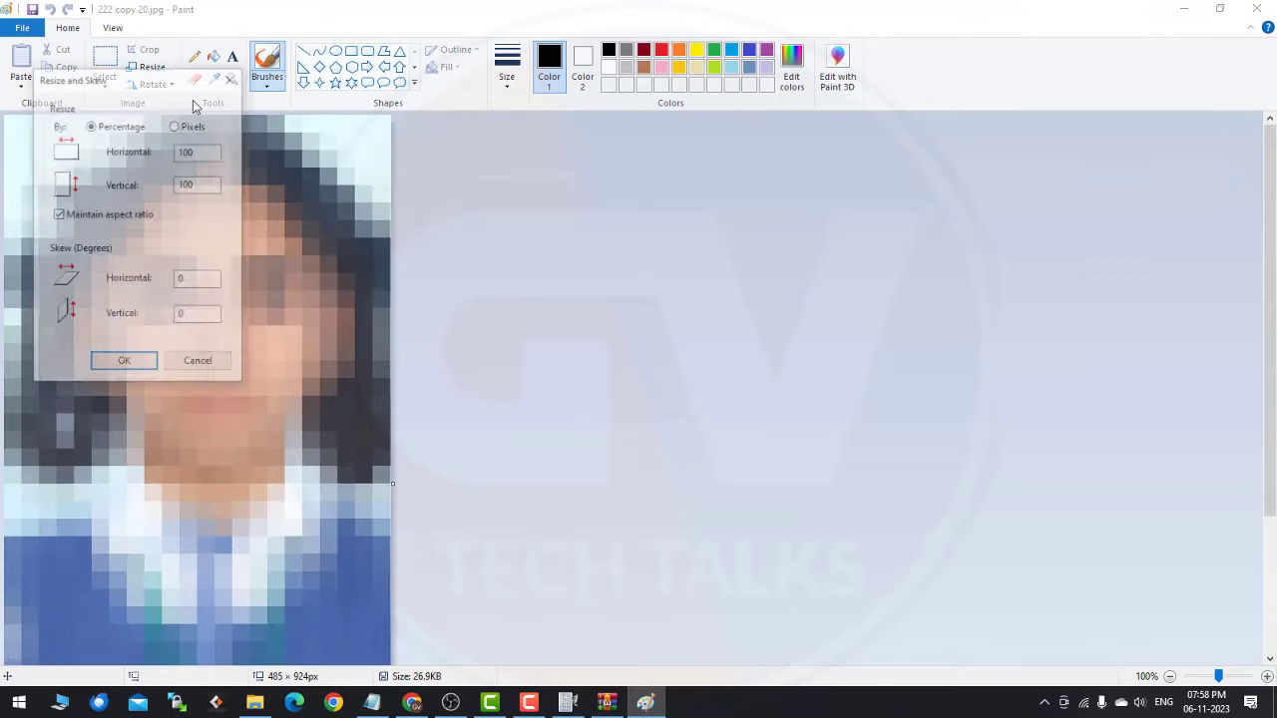
{"action": "double_click", "coordinate": [190, 155]}
{"action": "type", "text": "60"}
{"action": "key", "text": "Return"}
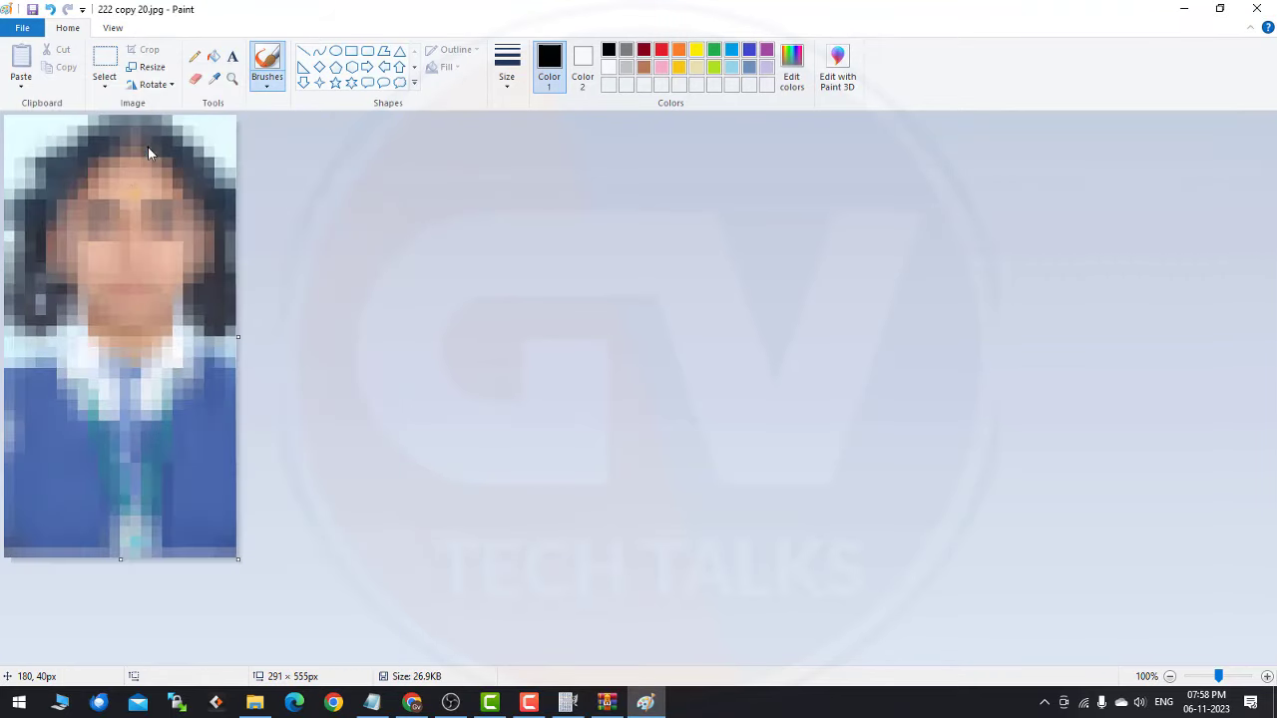
{"action": "left_click", "coordinate": [32, 9]}
Close '222 copy 20.jpg', sort the TEST folder by size, and show the photos as Large icons
{"action": "left_click", "coordinate": [1270, 10]}
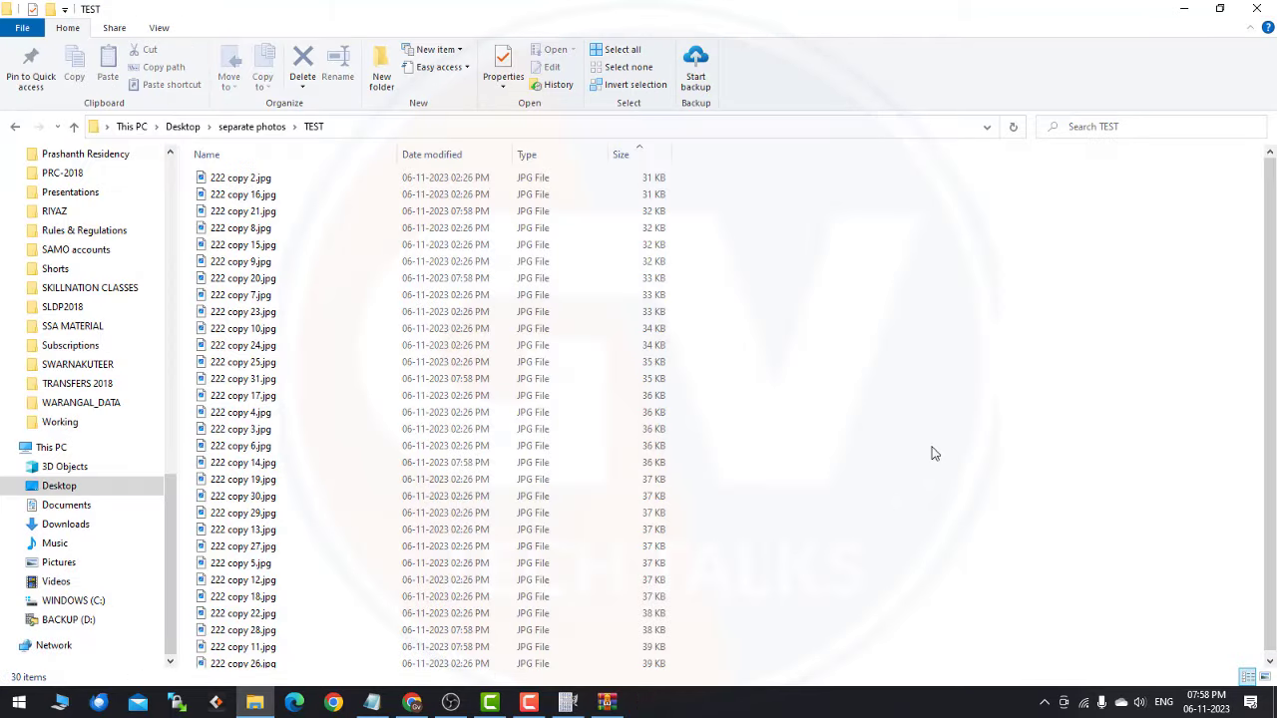
{"action": "left_click", "coordinate": [625, 157]}
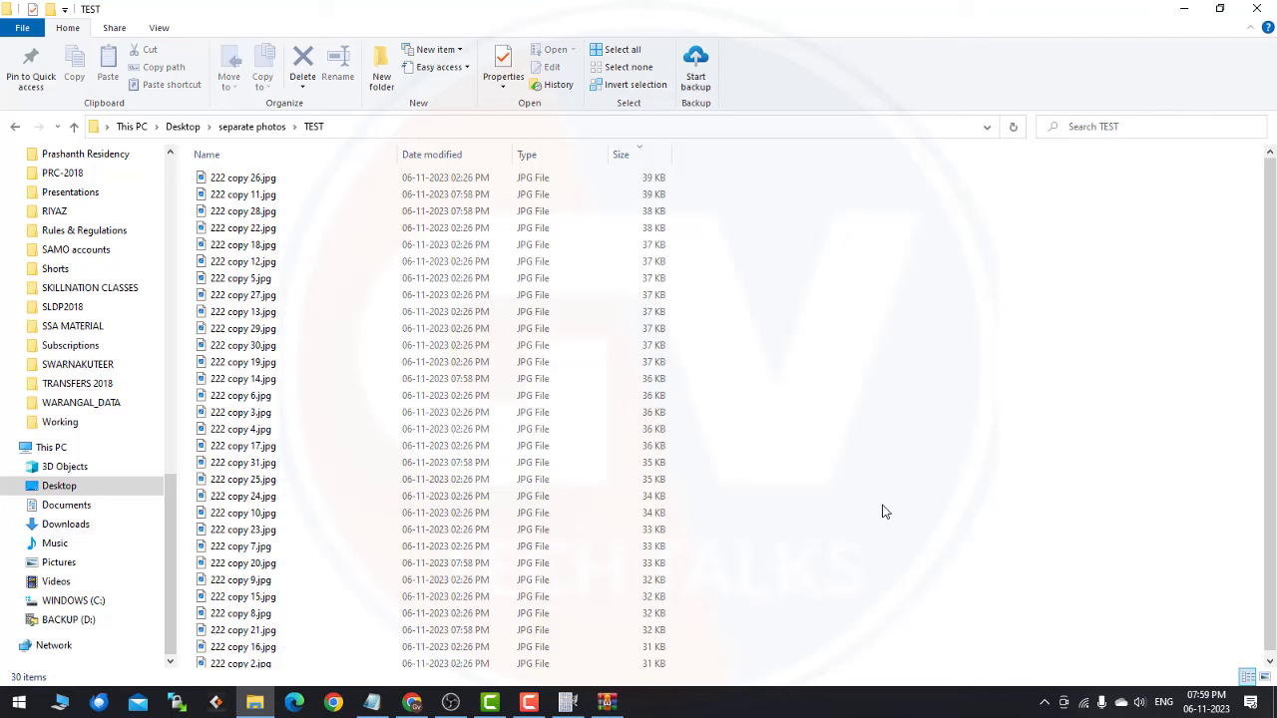
{"action": "left_click", "coordinate": [113, 28]}
{"action": "left_click", "coordinate": [160, 28]}
{"action": "left_click", "coordinate": [267, 51]}
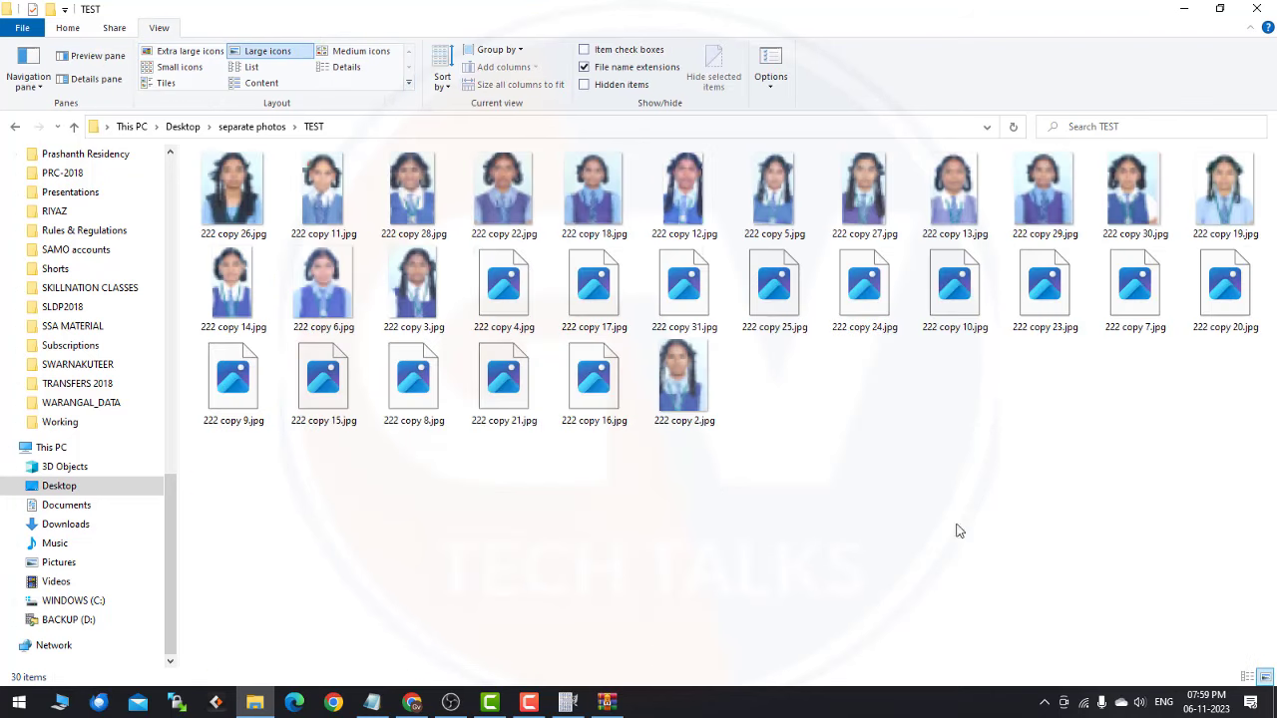